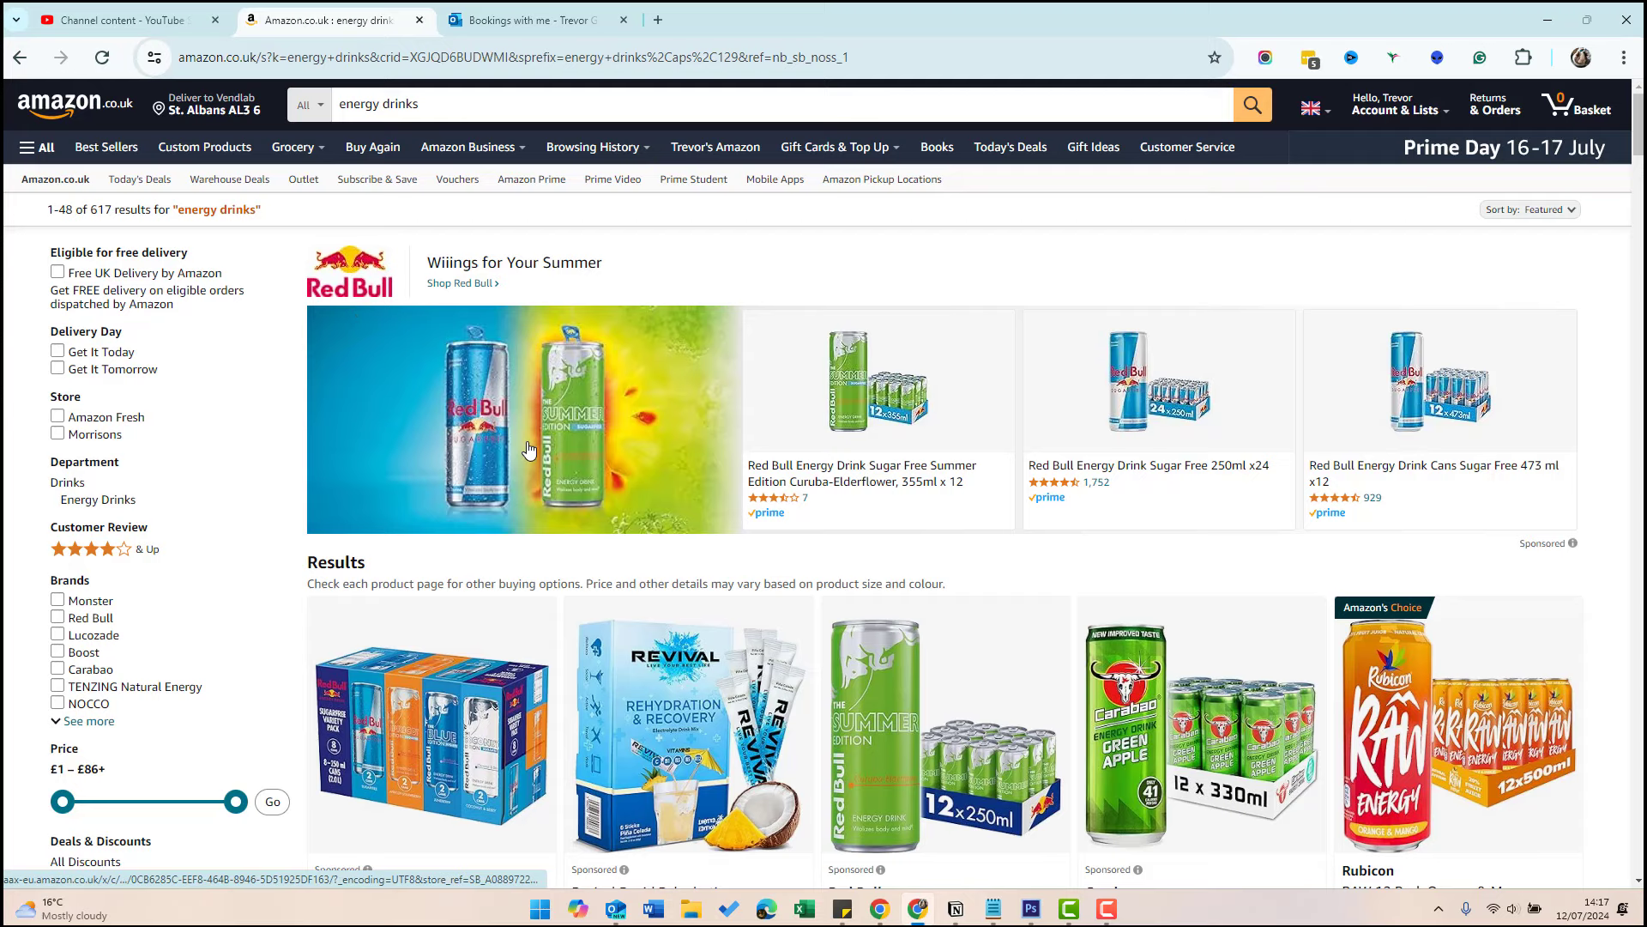
Step: Examine the sponsored placements and product listings in the Amazon.co.uk search results for energy drinks
scroll(520, 441, "down", 4)
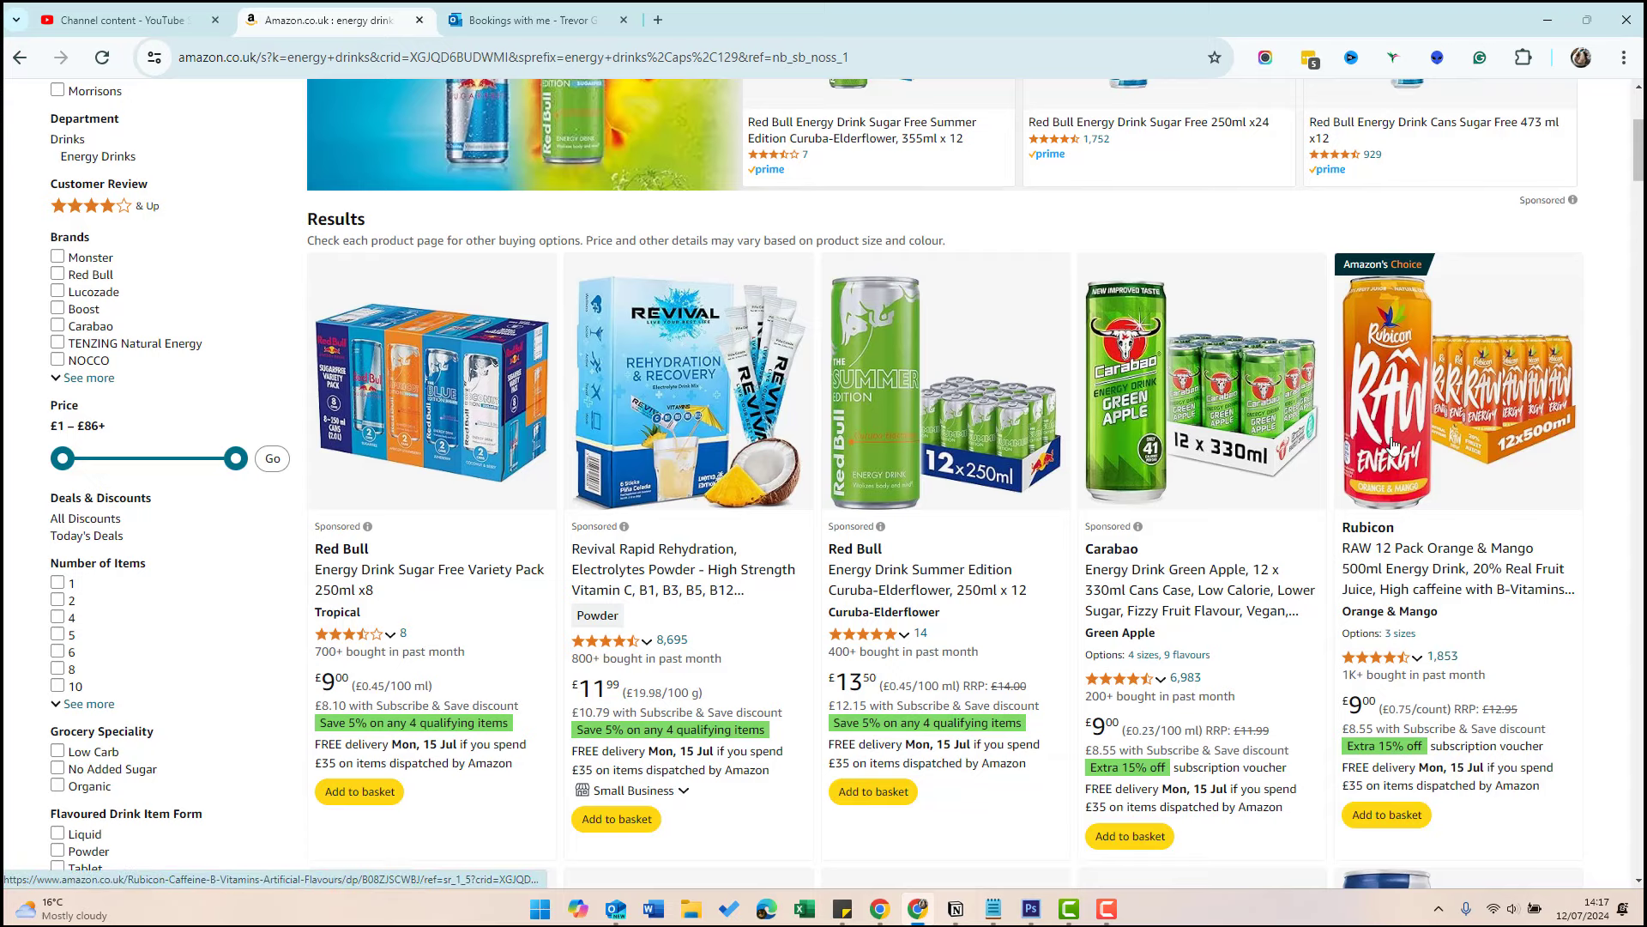
scroll(837, 632, "down", 3)
scroll(837, 632, "down", 4)
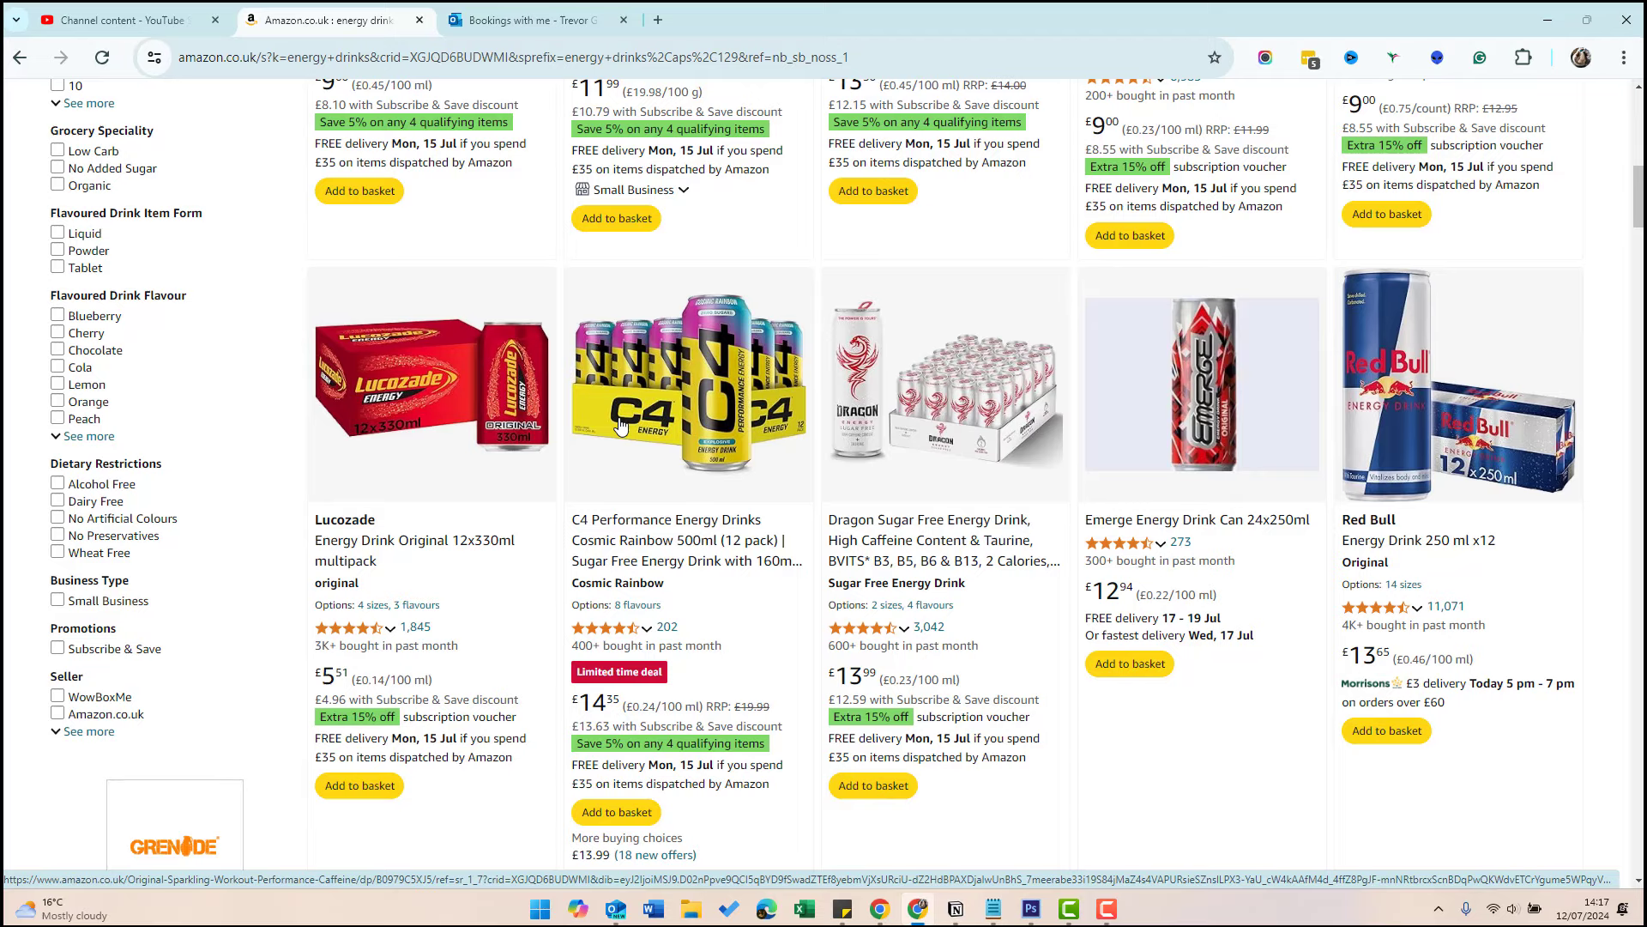
scroll(720, 532, "down", 5)
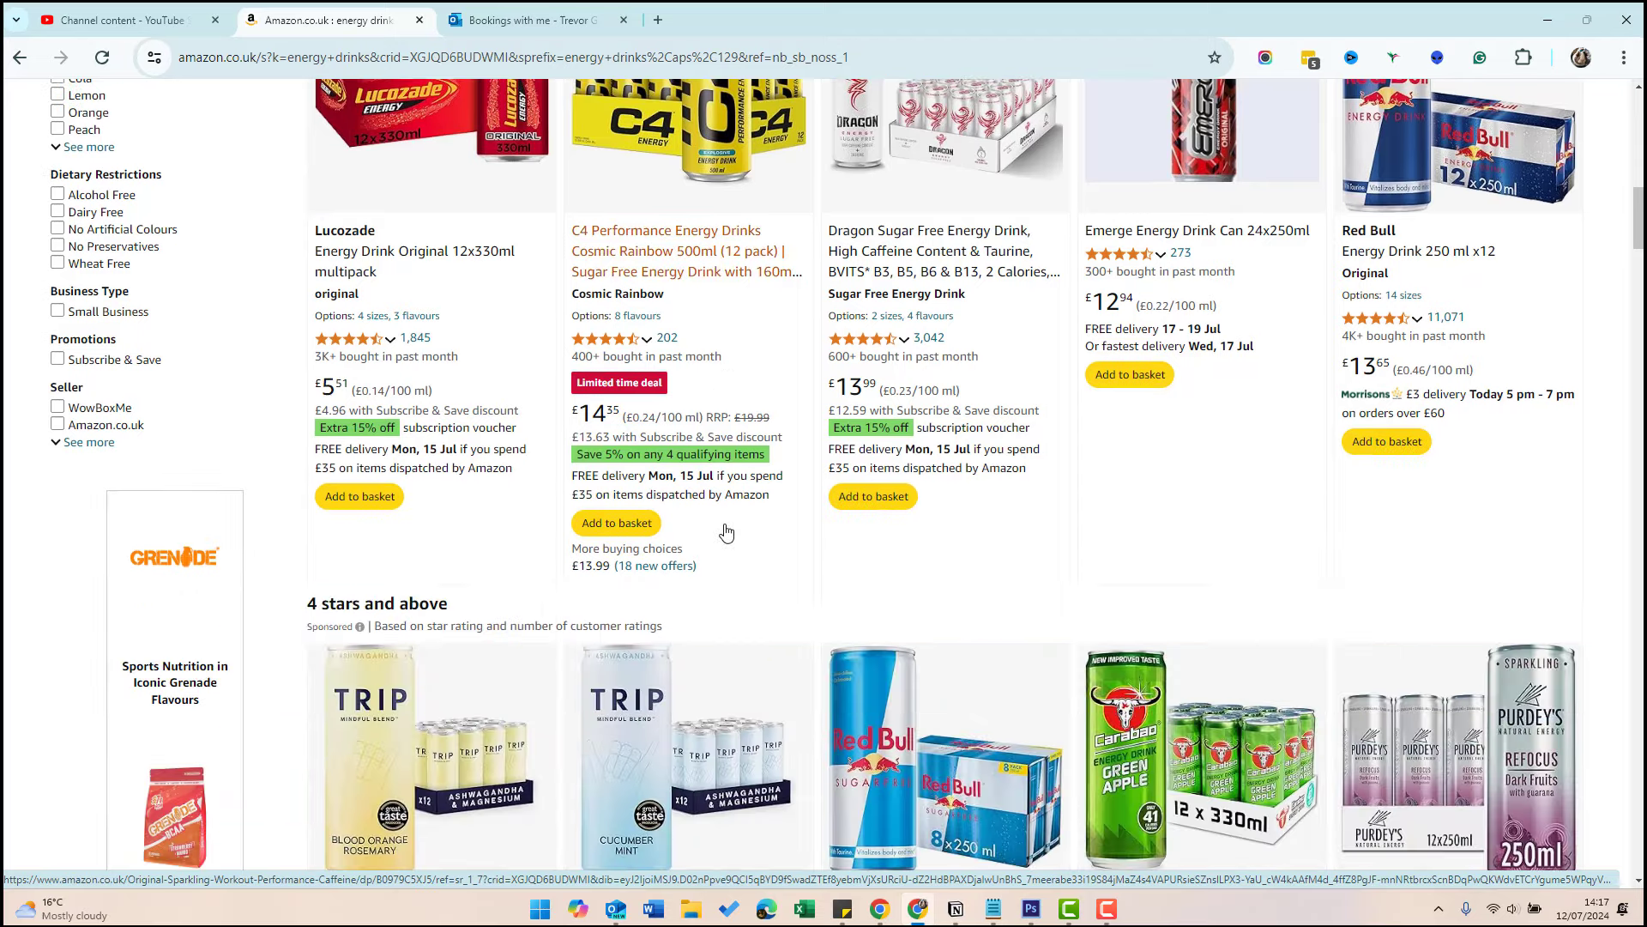
scroll(725, 532, "down", 7)
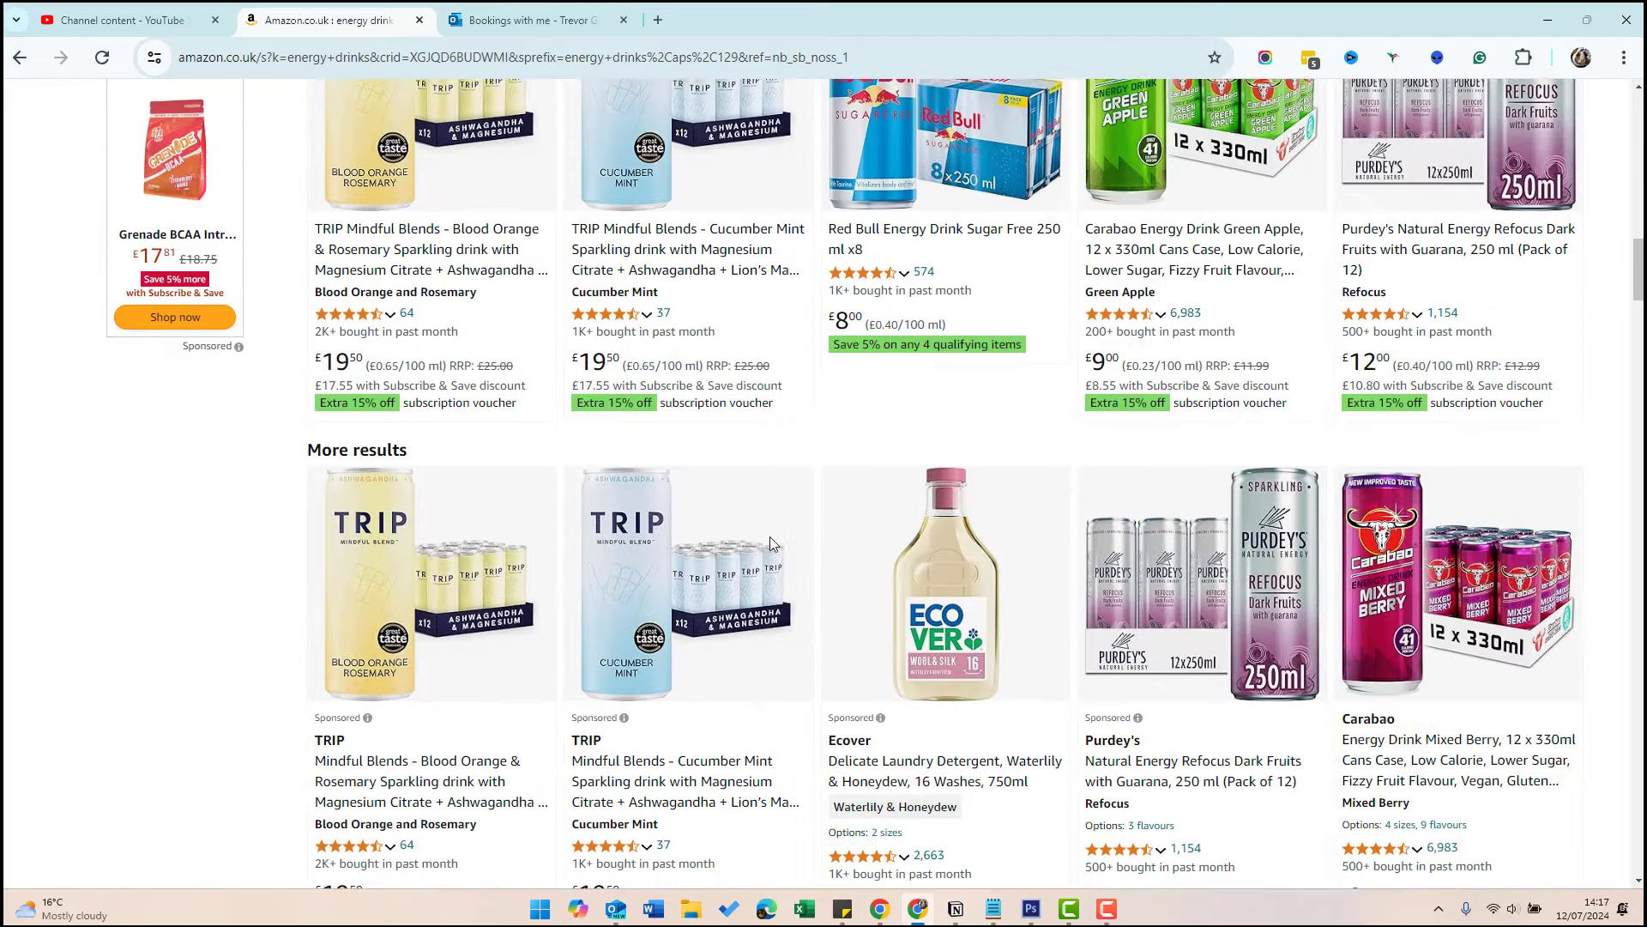
scroll(686, 621, "up", 20)
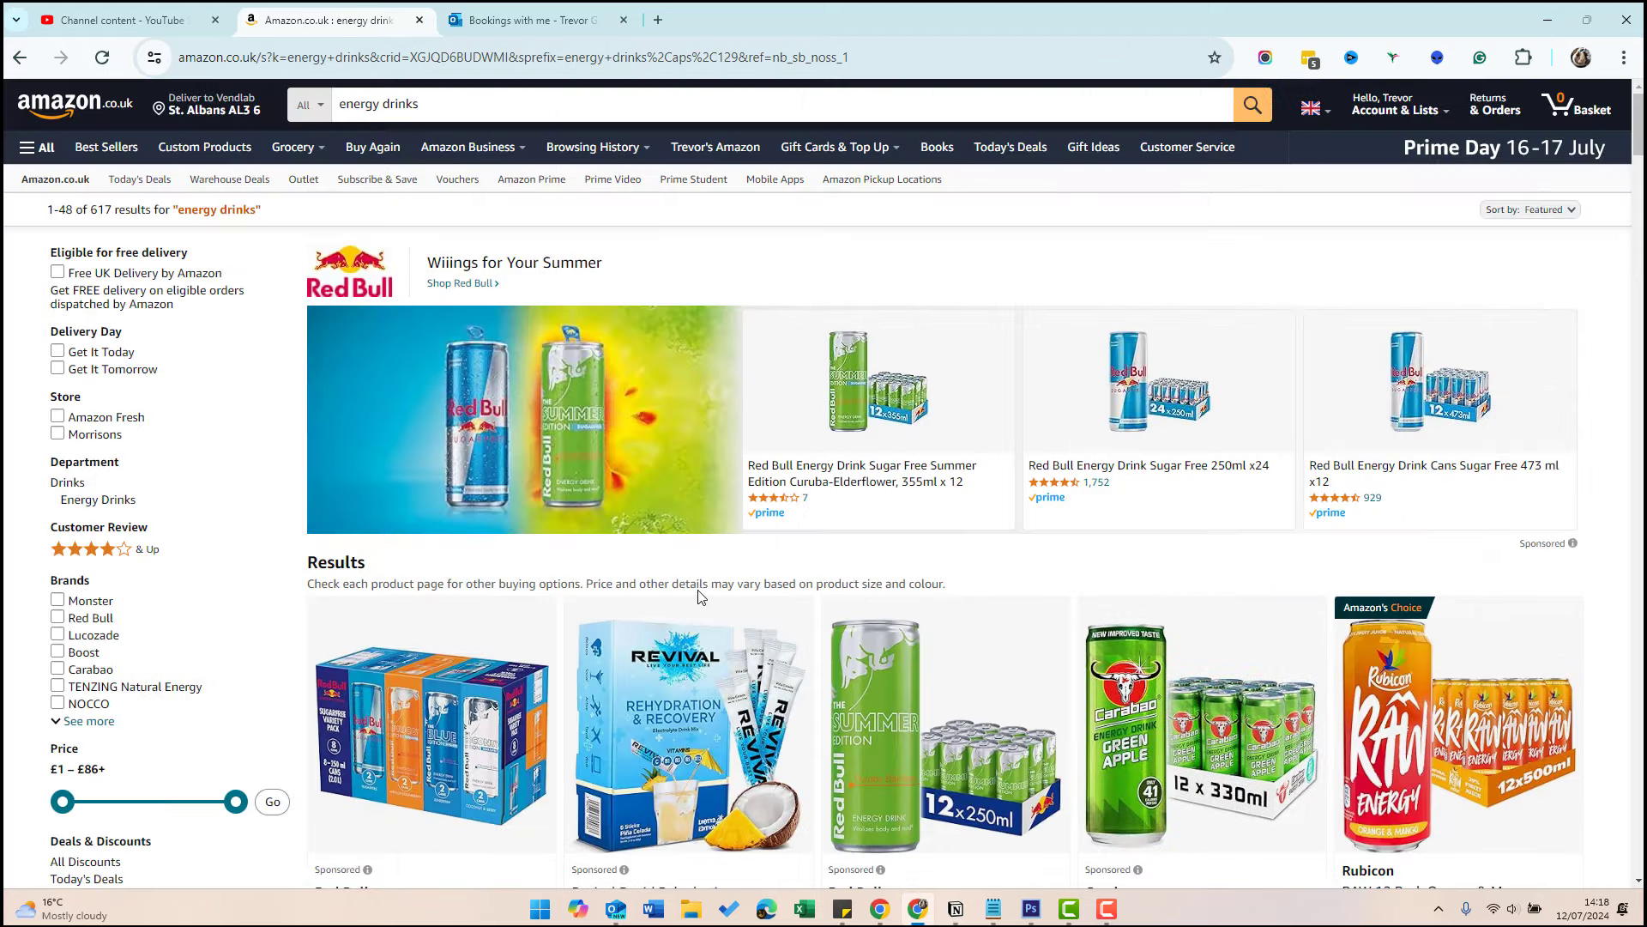
scroll(875, 712, "down", 4)
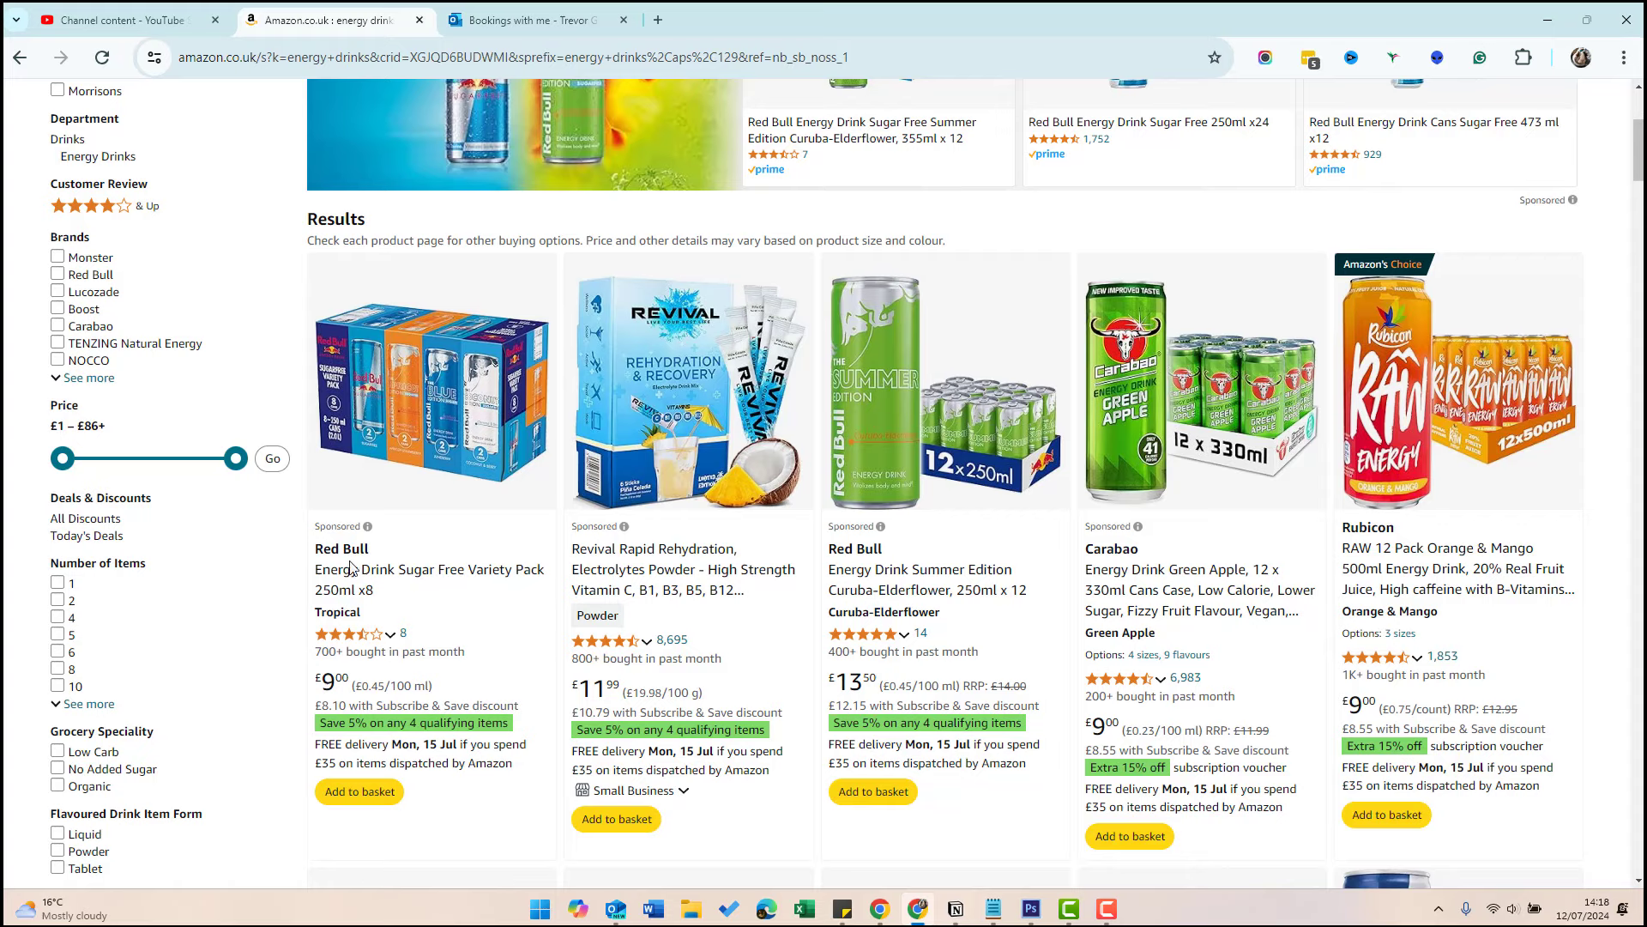
left_click(472, 571)
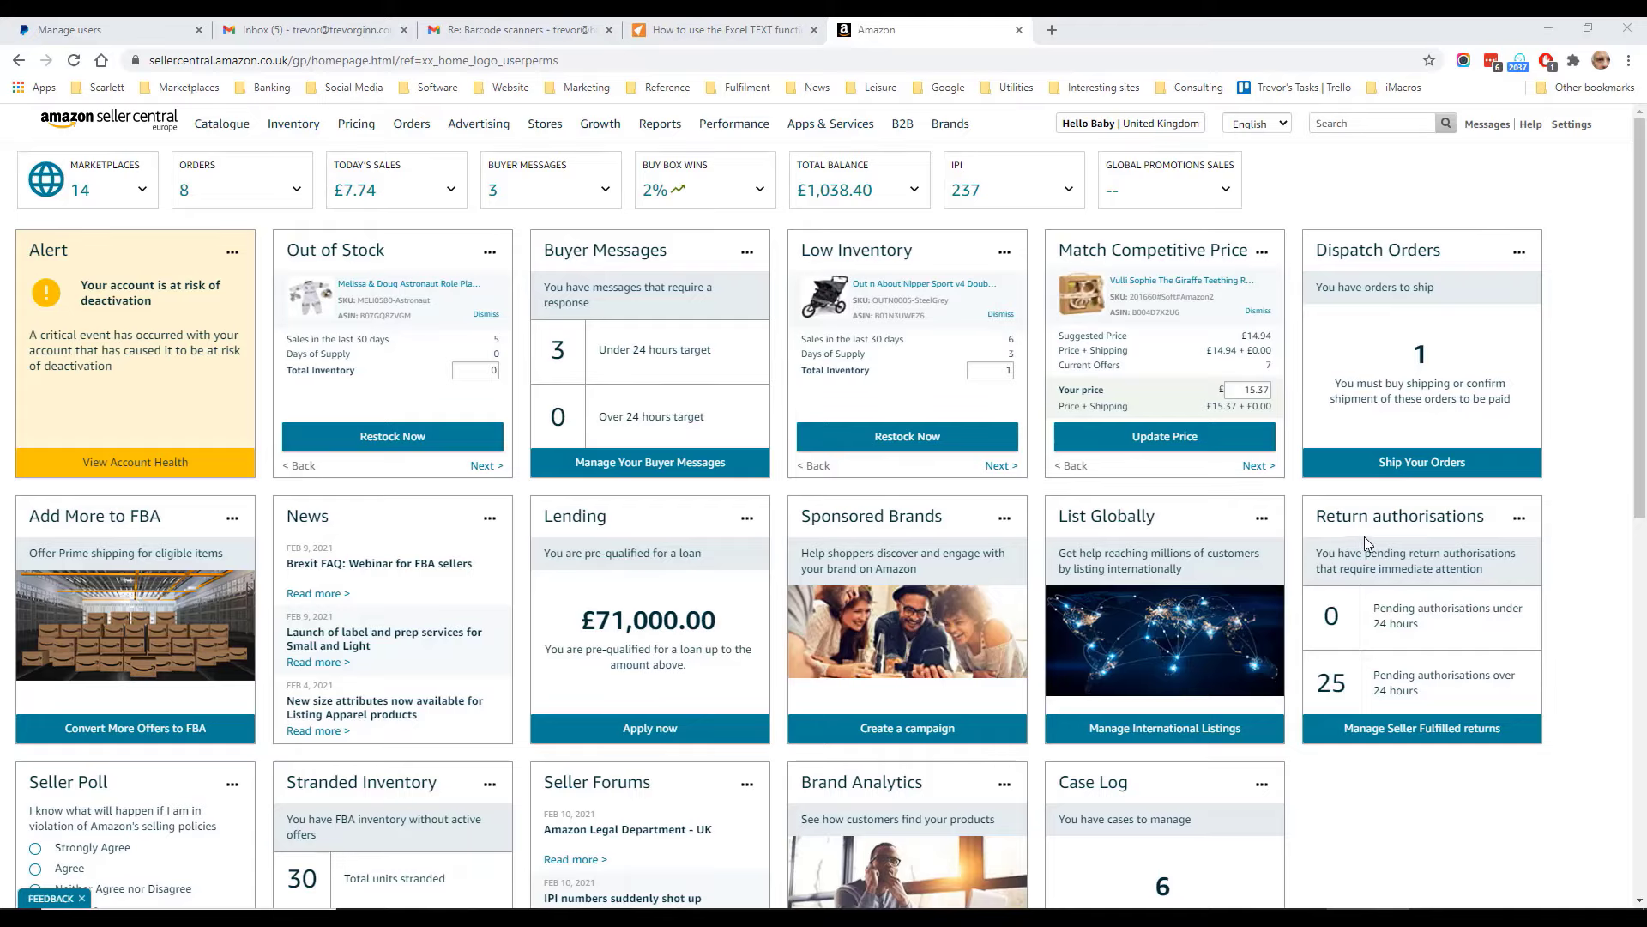
Step: Open the advertising Campaign Manager and start creating a new Sponsored Products campaign
mouse_move(460, 131)
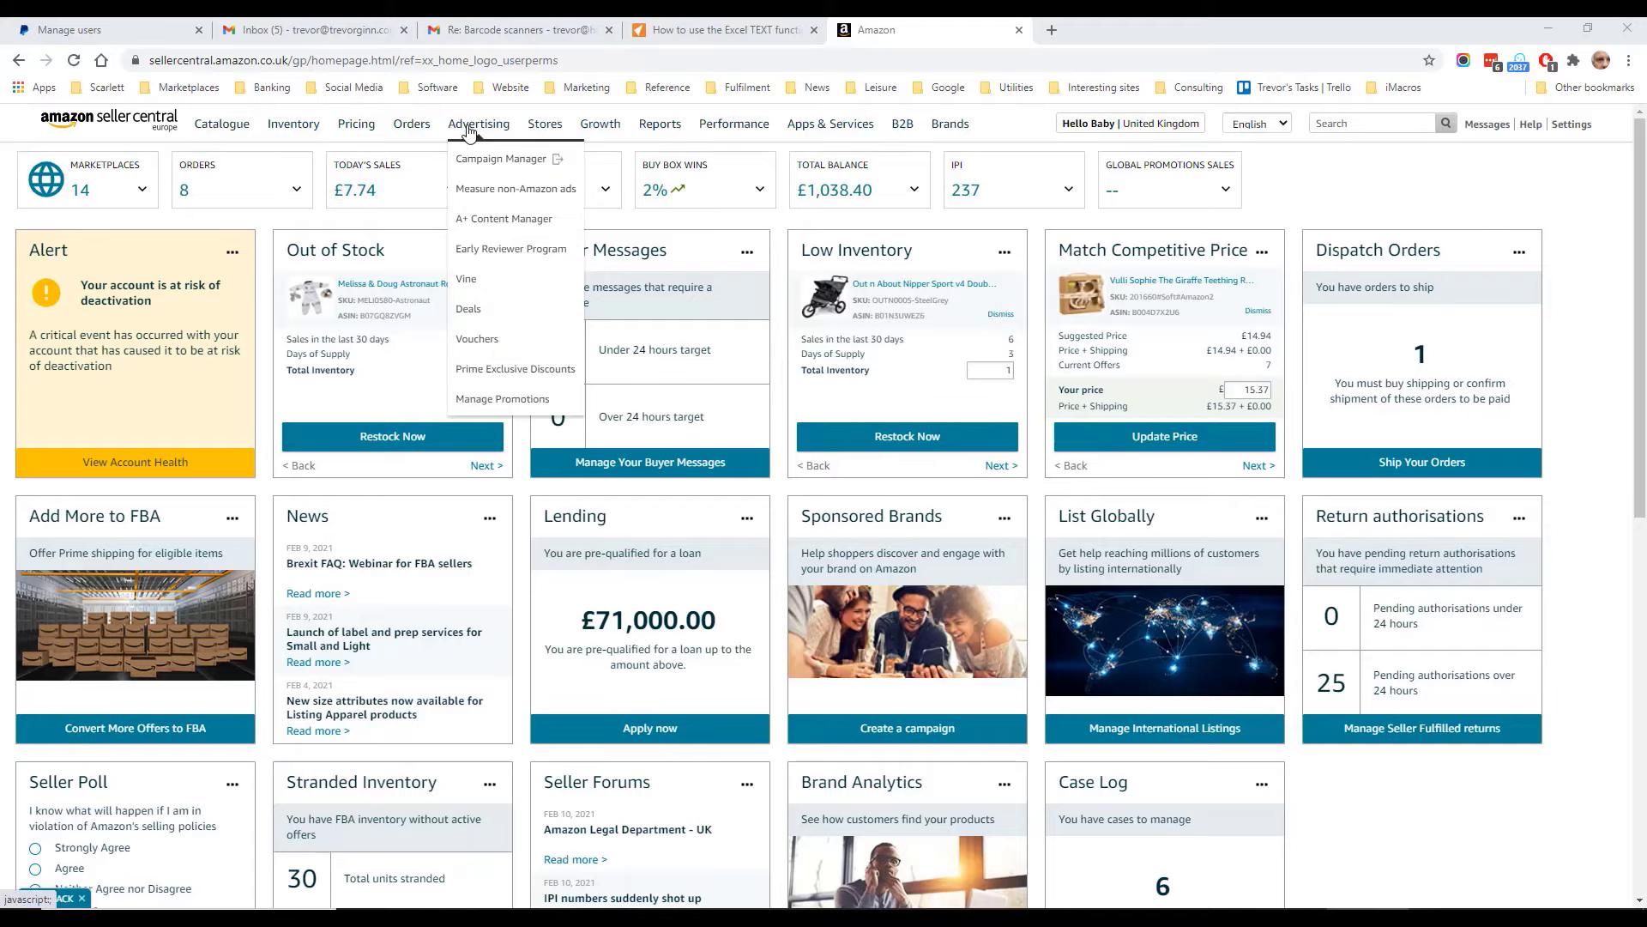
left_click(478, 165)
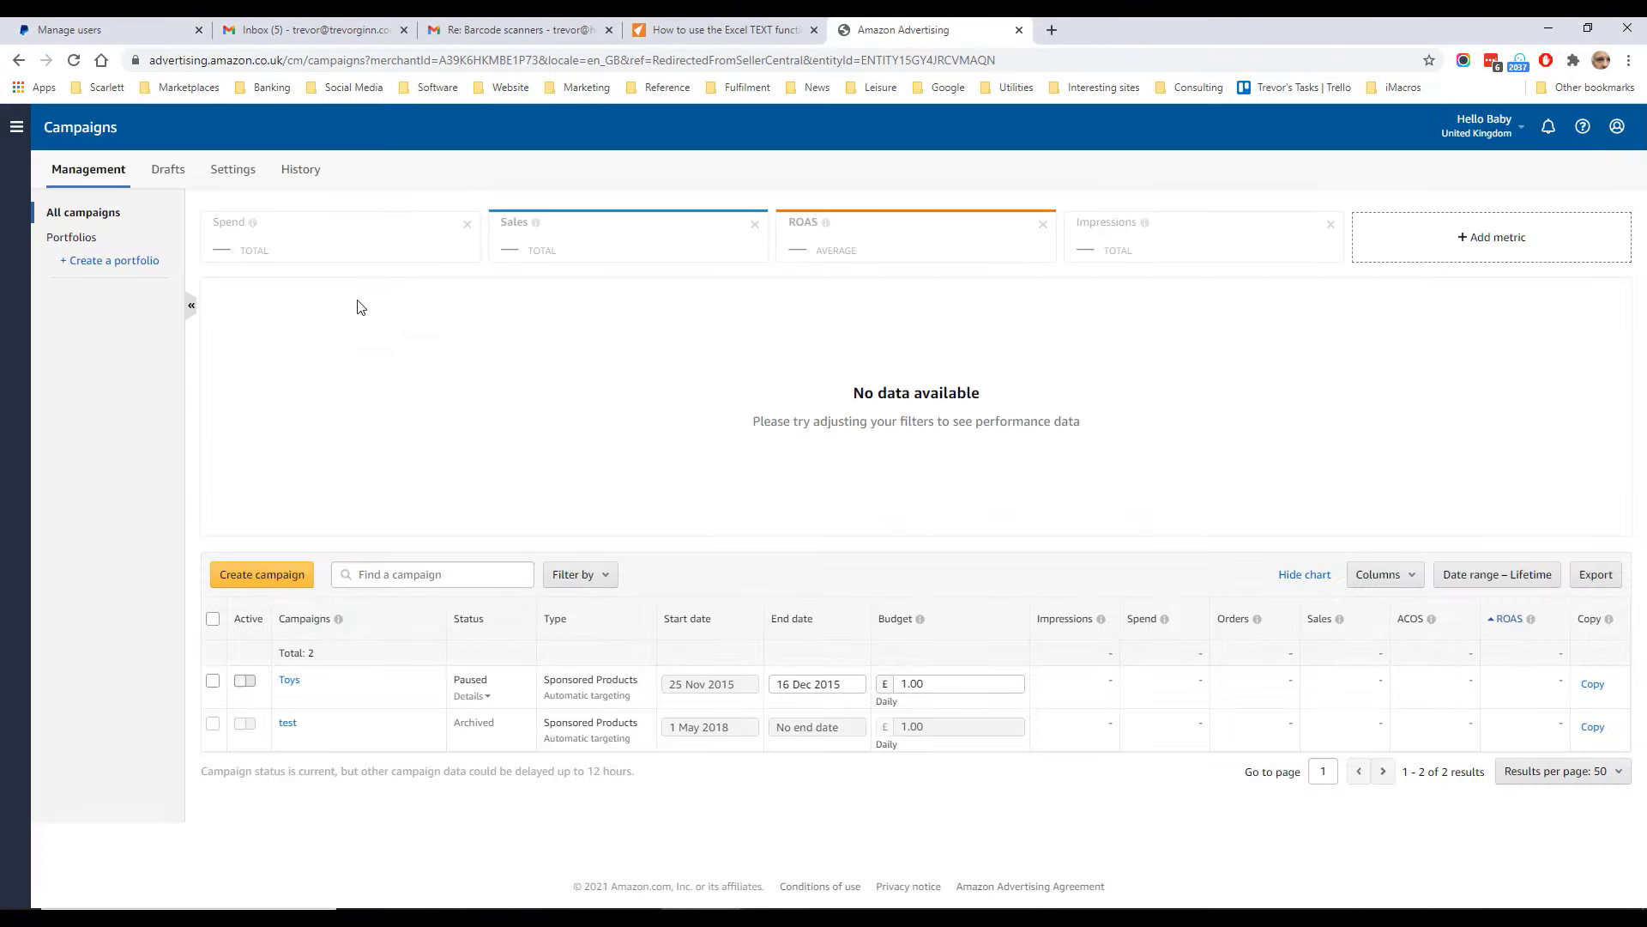
left_click(267, 580)
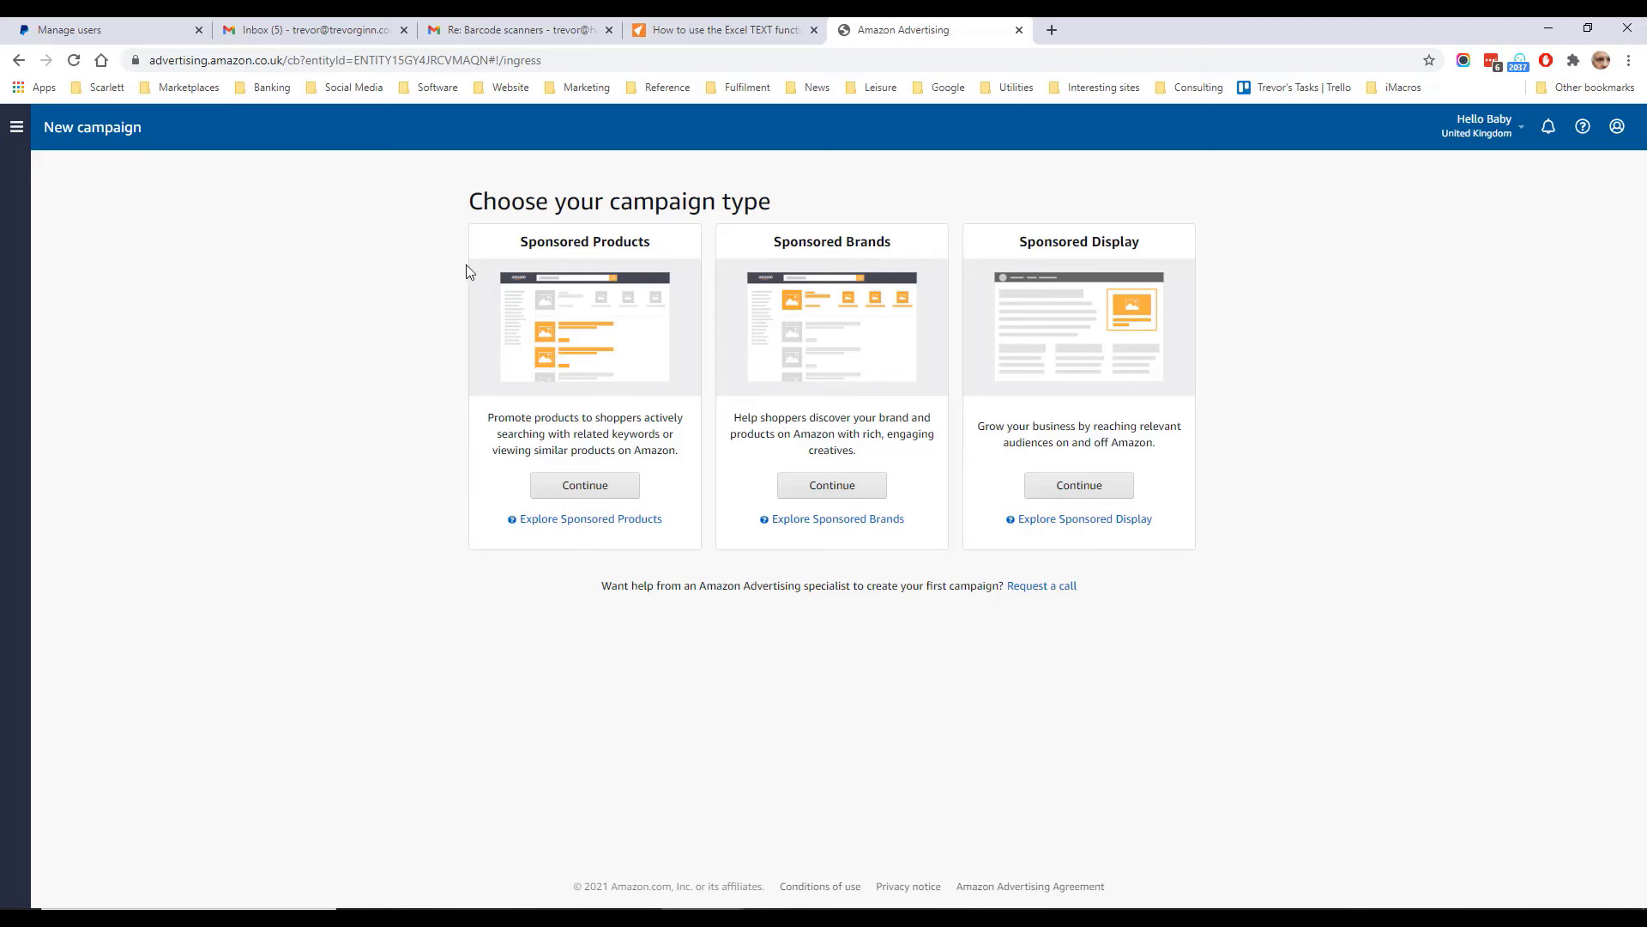
left_click(586, 486)
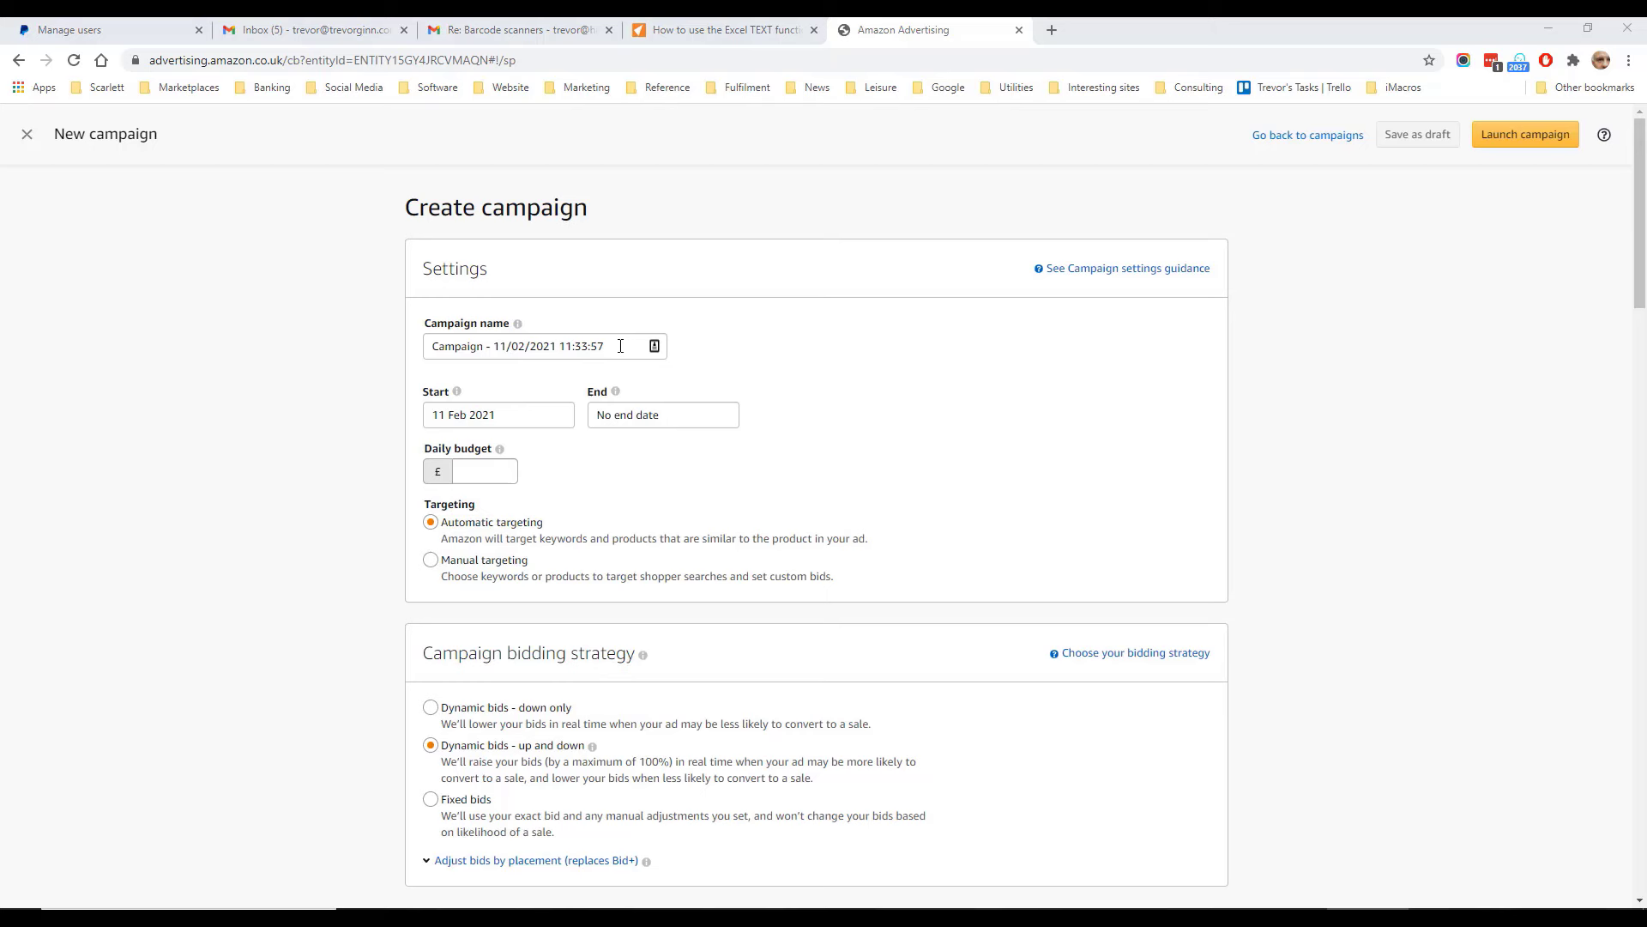
Step: Name the new campaign "Automatic | Wooden Toys"
left_click_drag(620, 346, 384, 347)
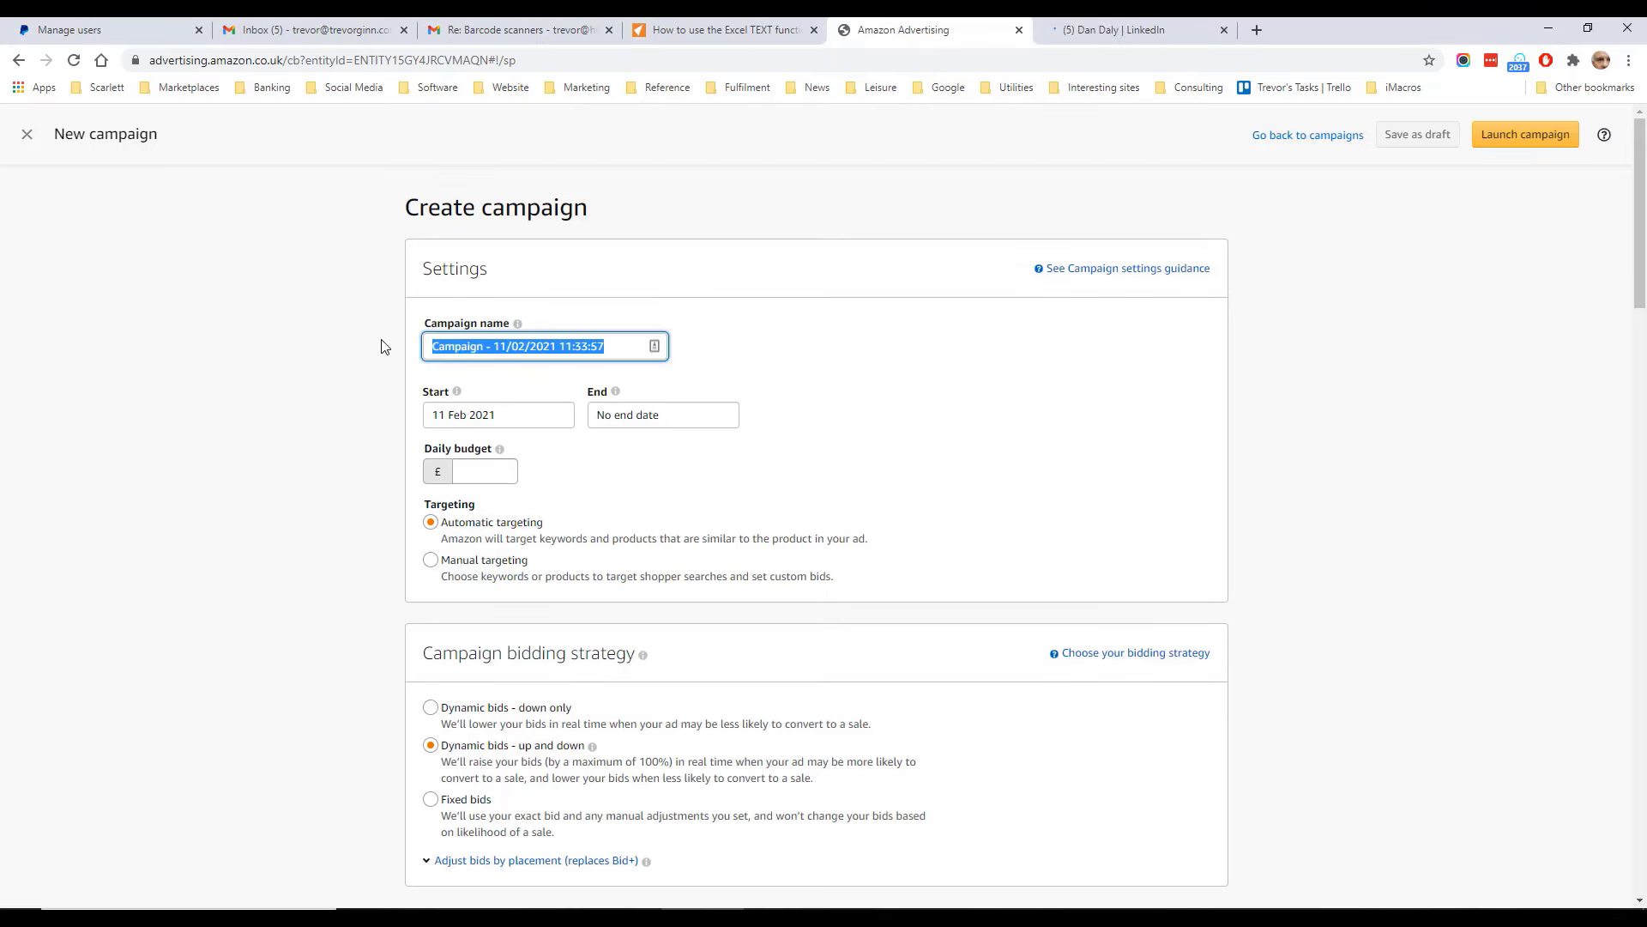
key("BackSpace")
type("Automatic | Wooden Toys")
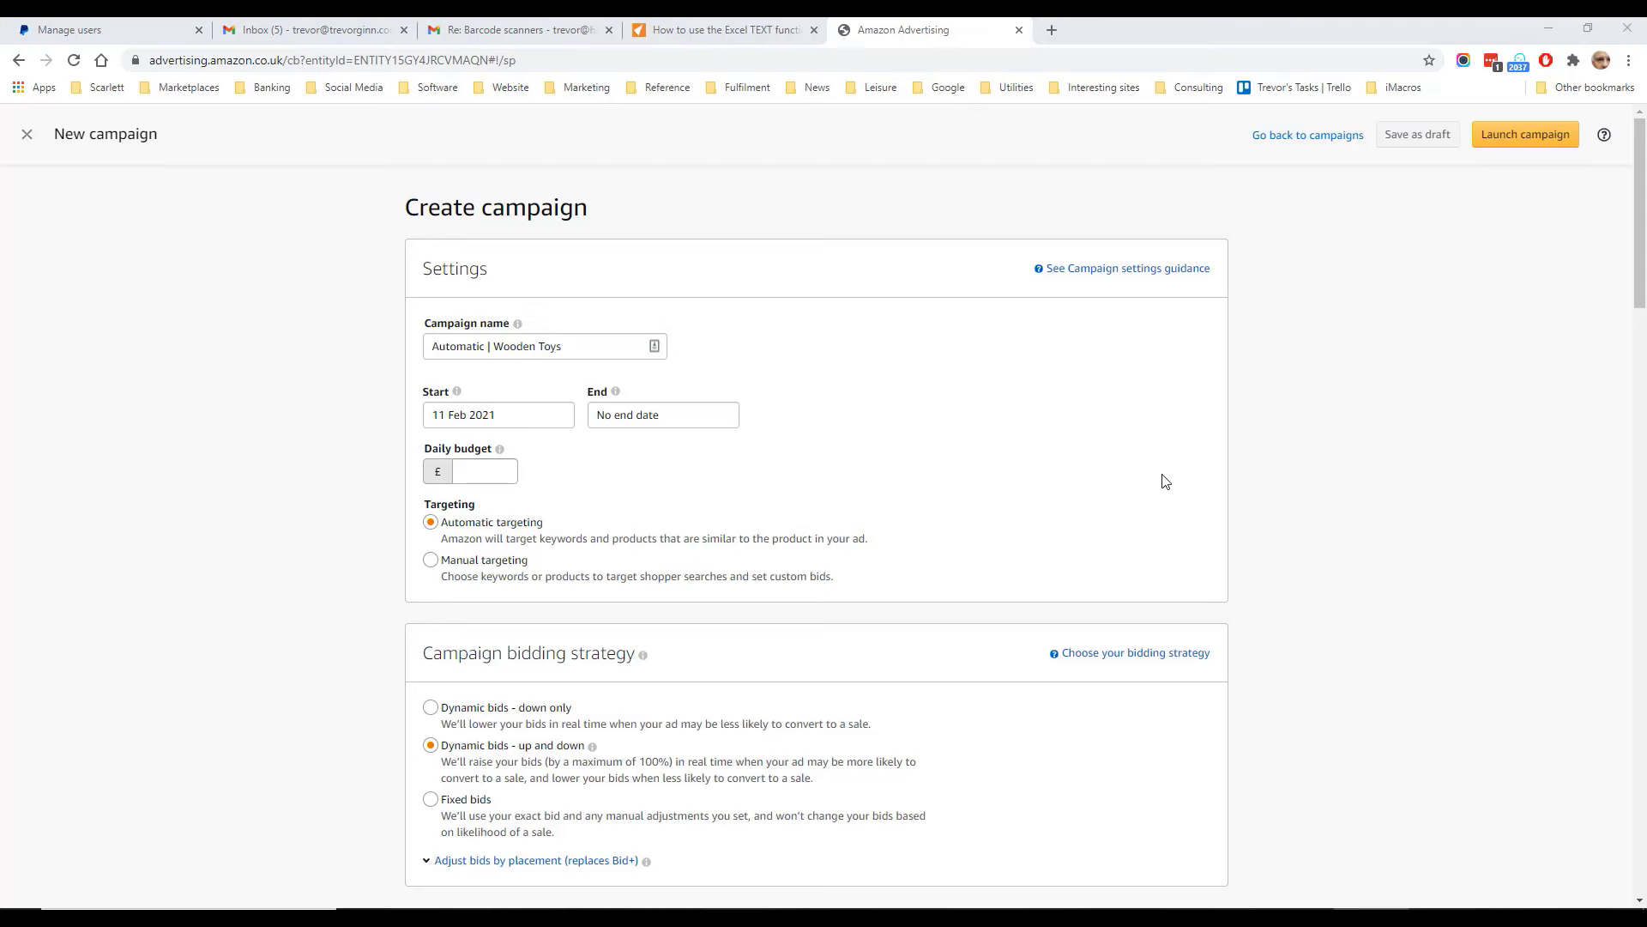
Step: Try an end date of 4 Aug 2021 for the campaign, and restore the setting to no end date
left_click(674, 427)
left_click(671, 538)
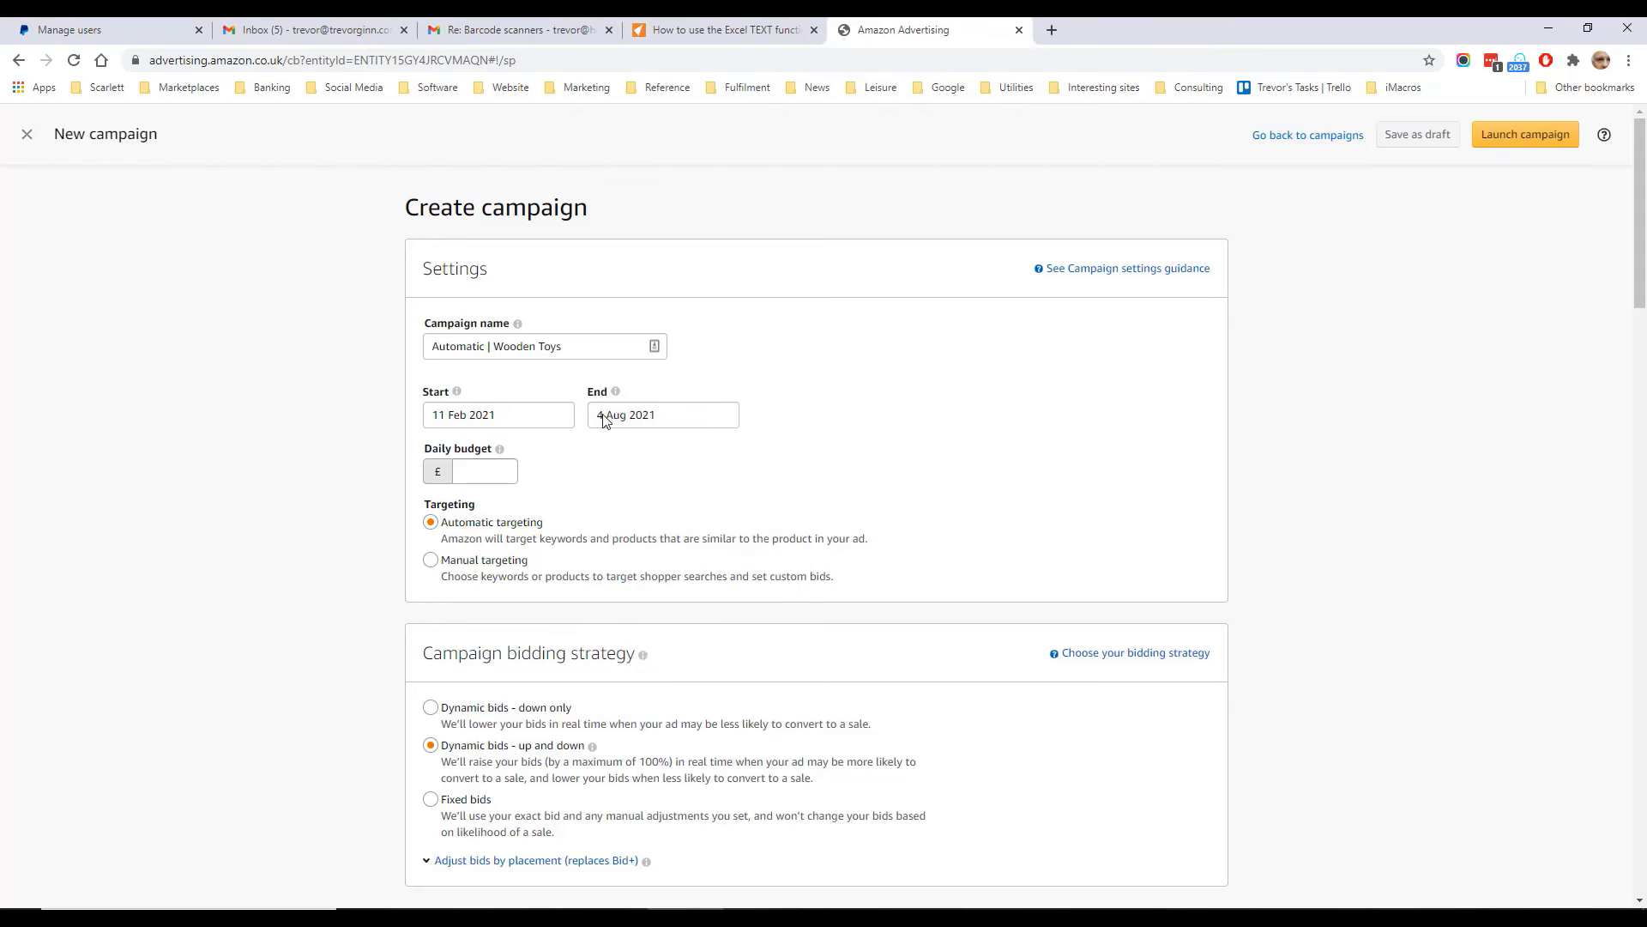
left_click(679, 419)
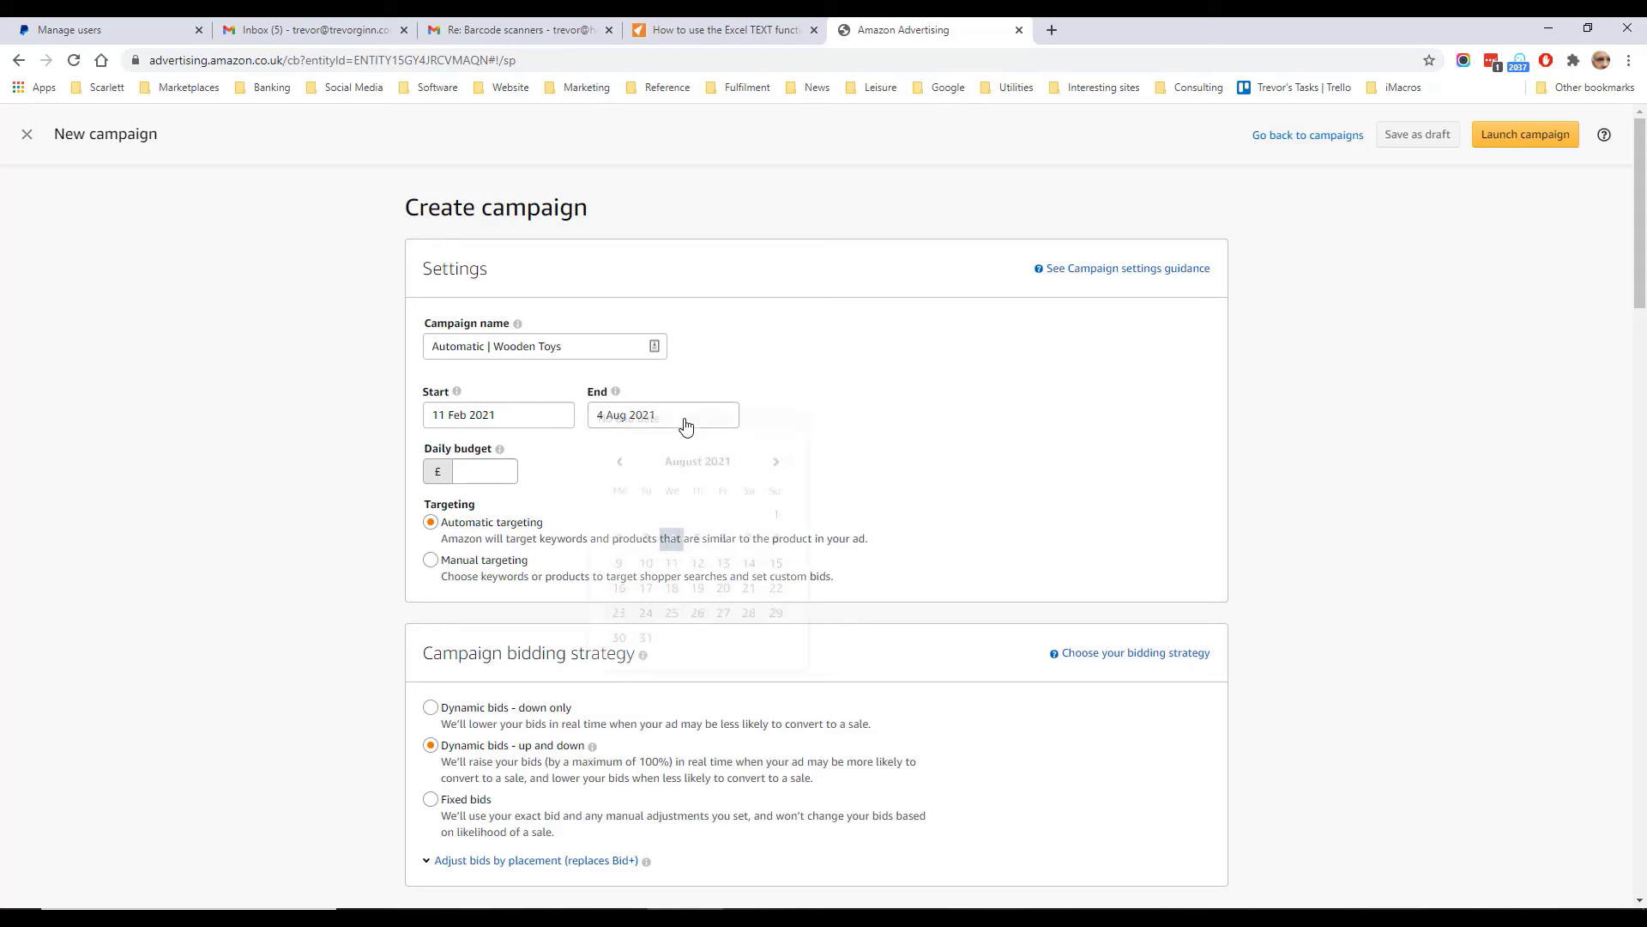
left_click(640, 422)
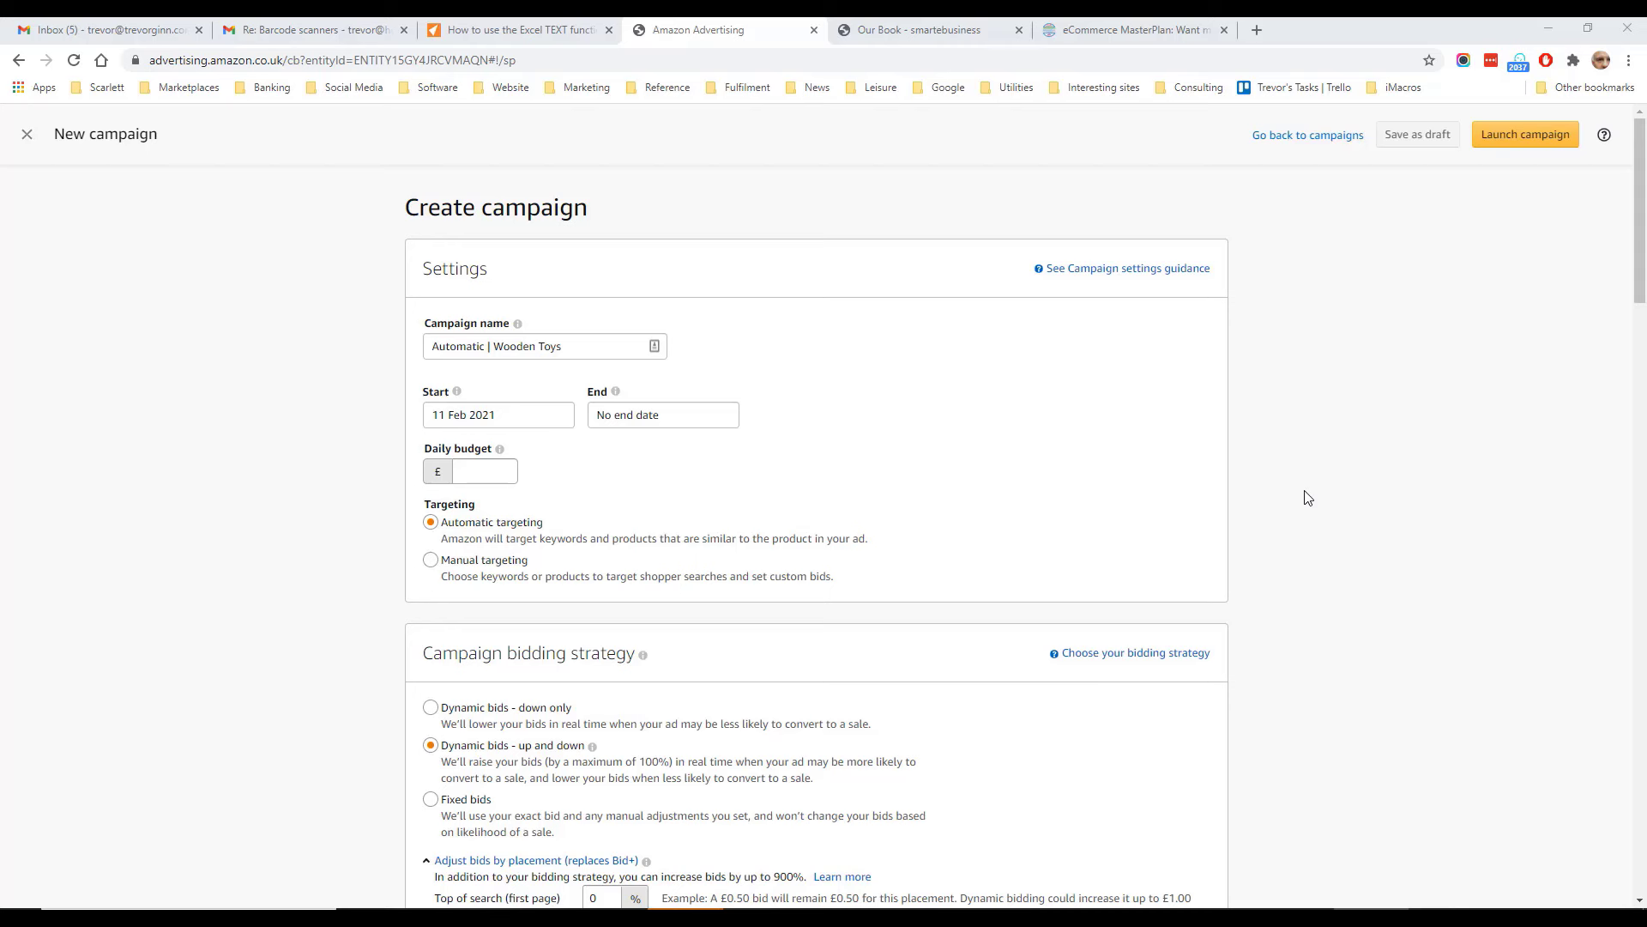
Step: Set the campaign's daily budget to £10 and use automatic targeting
left_click(476, 467)
type("1")
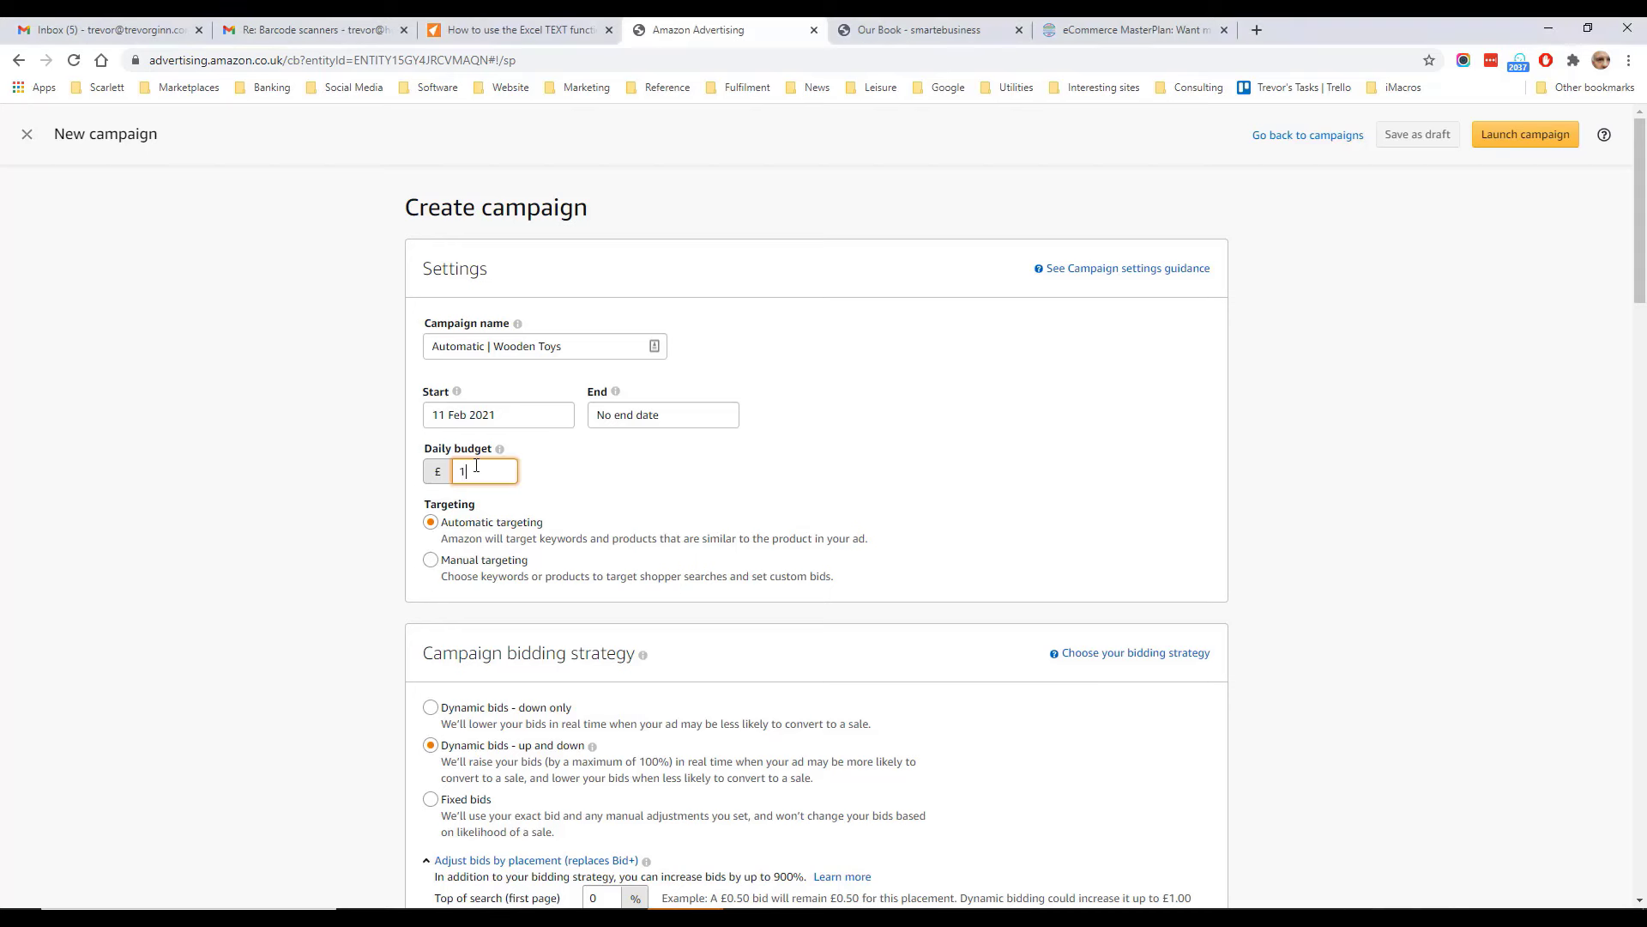
type("0")
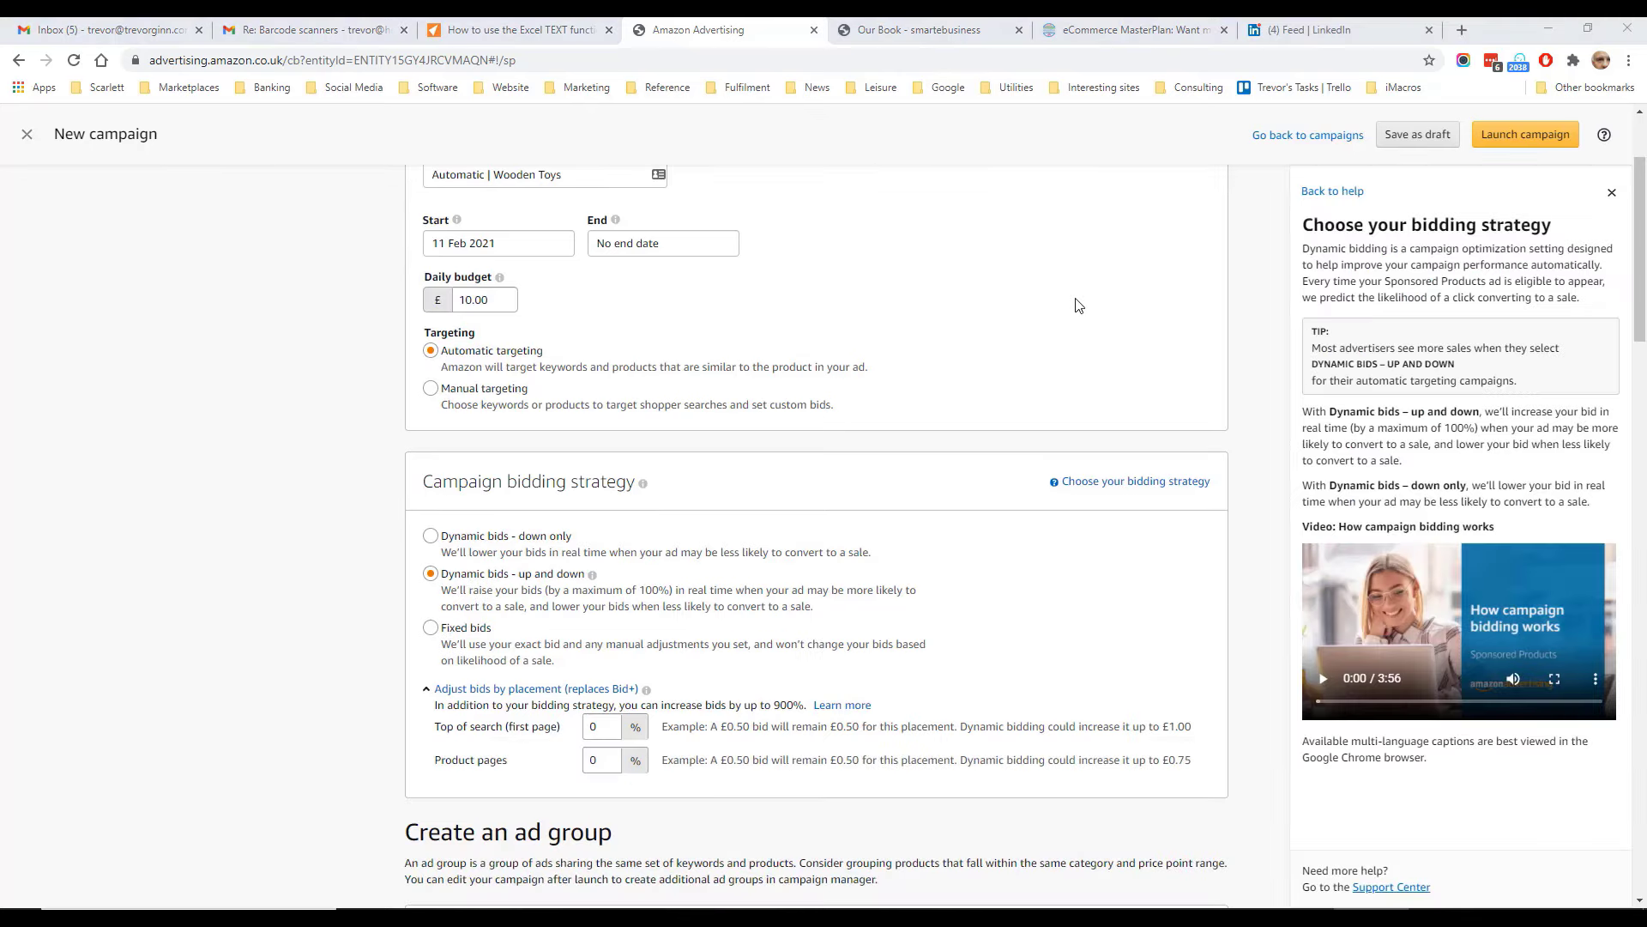
left_click(614, 351)
left_click(566, 352)
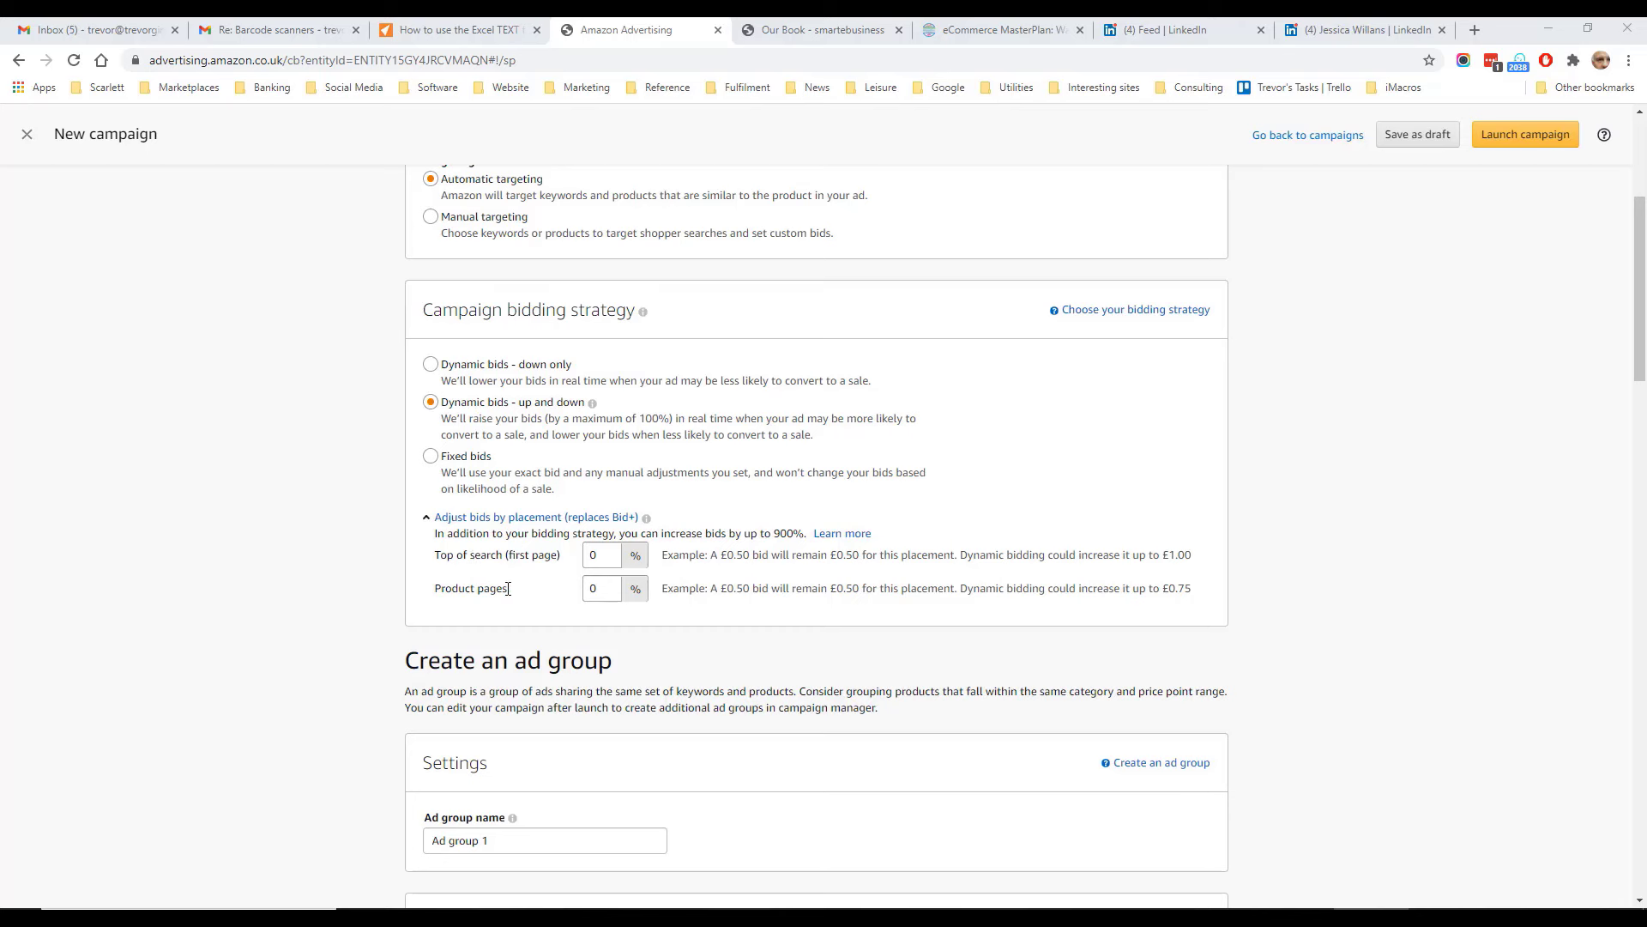
Step: Set the top of search (first page) placement bid adjustment to 100%
left_click(604, 553)
type("0")
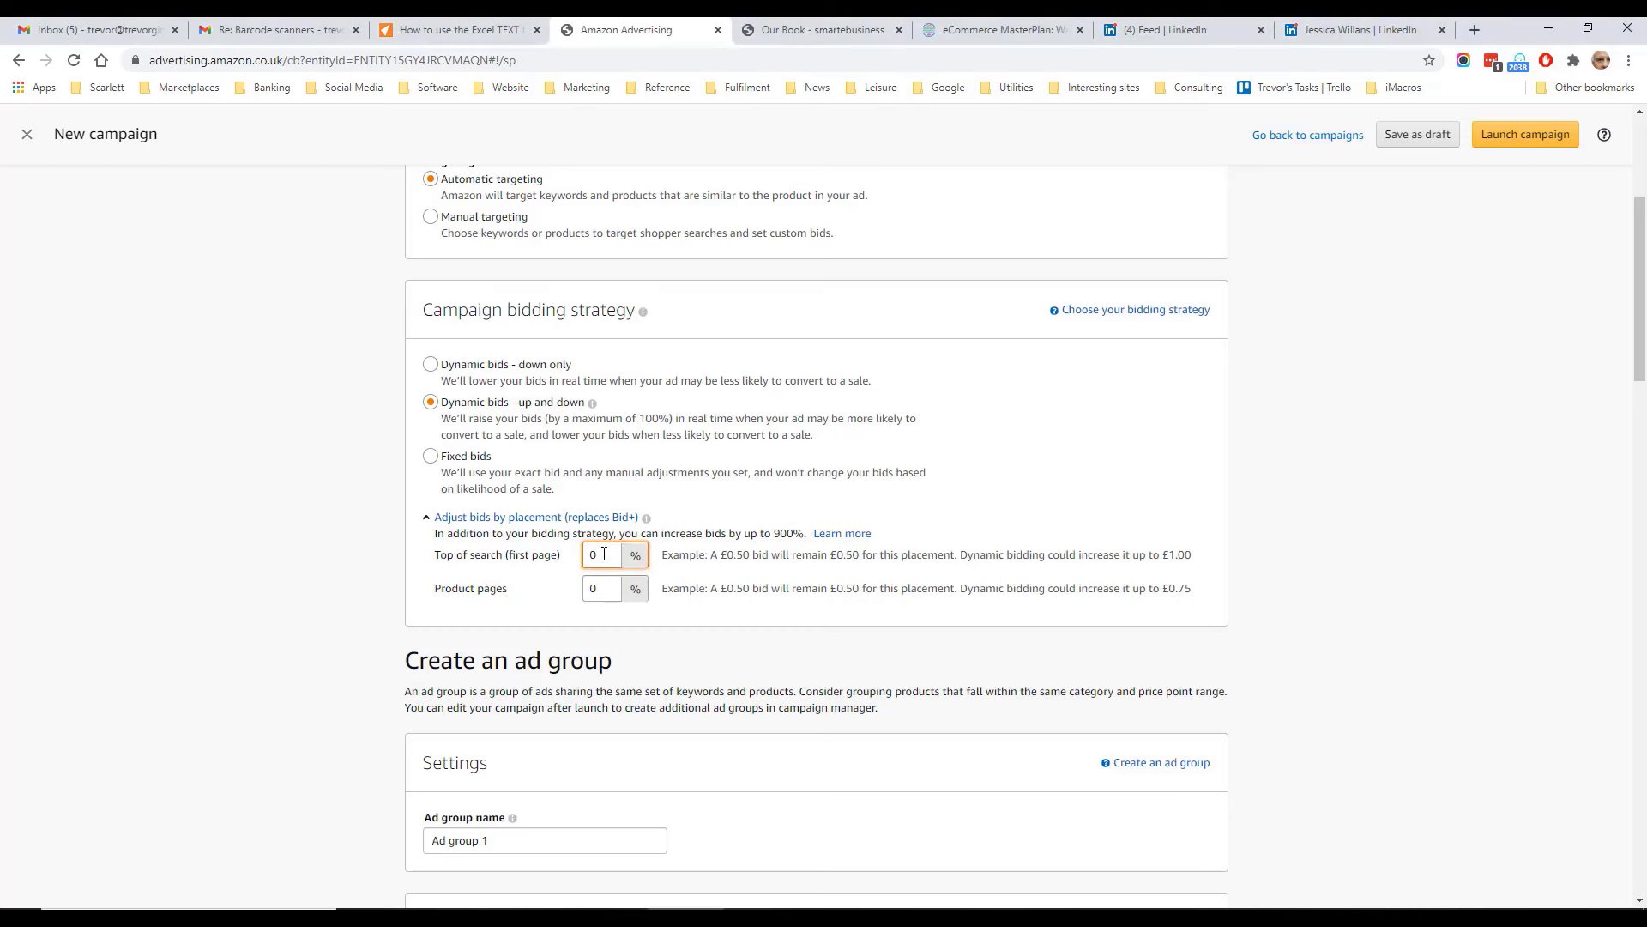
type("1")
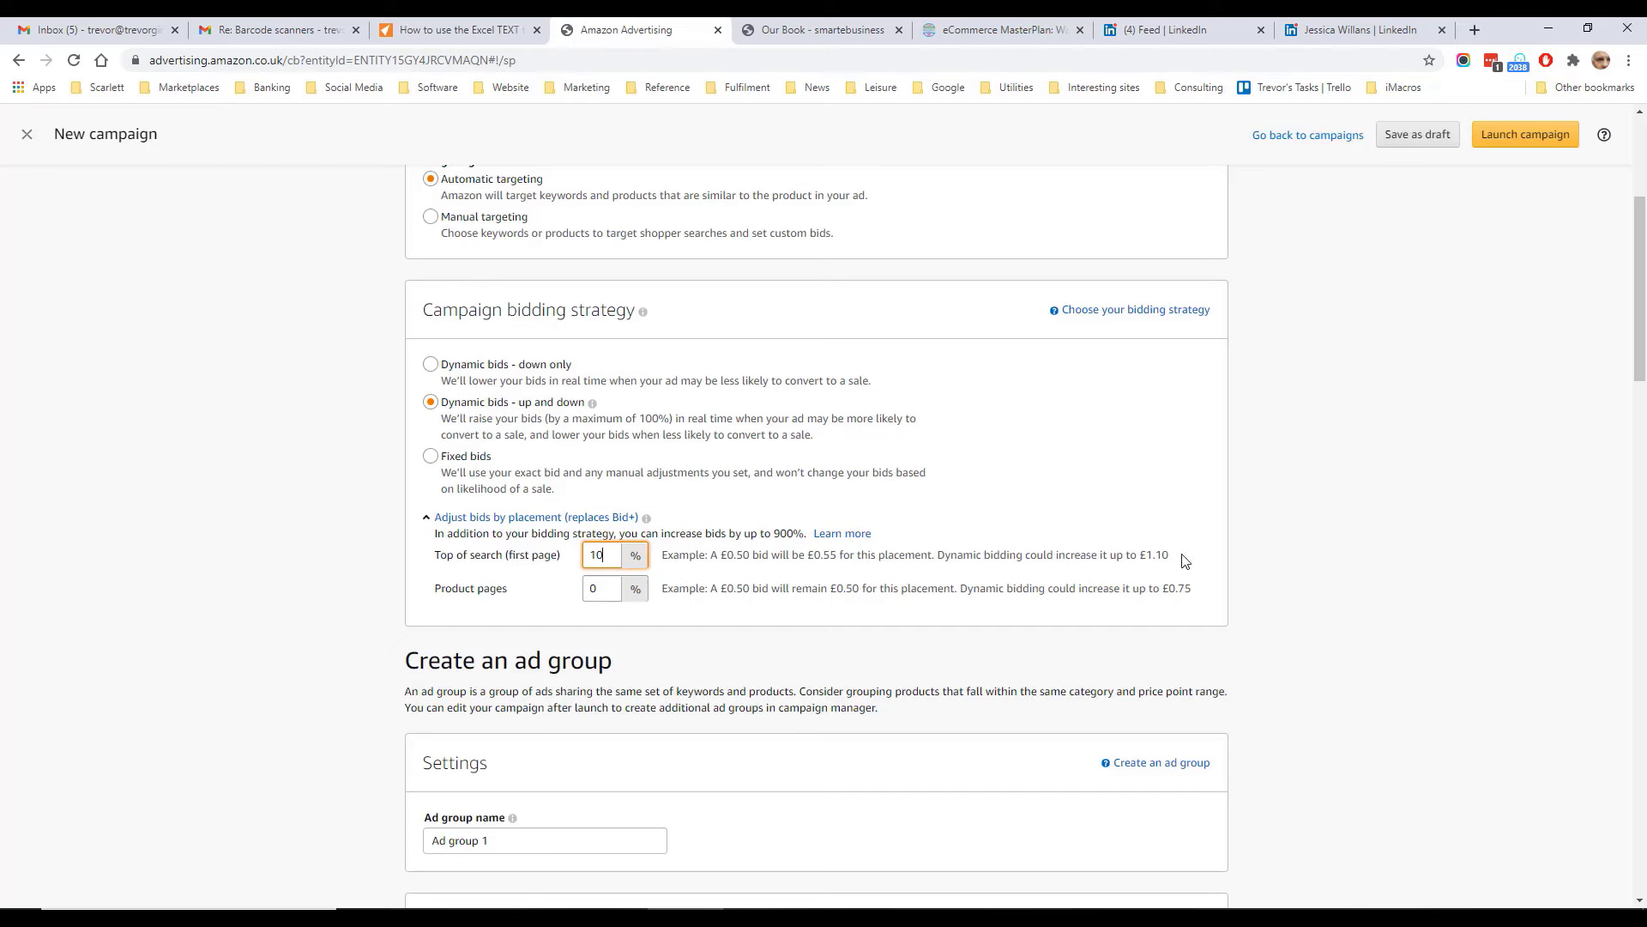
type("0")
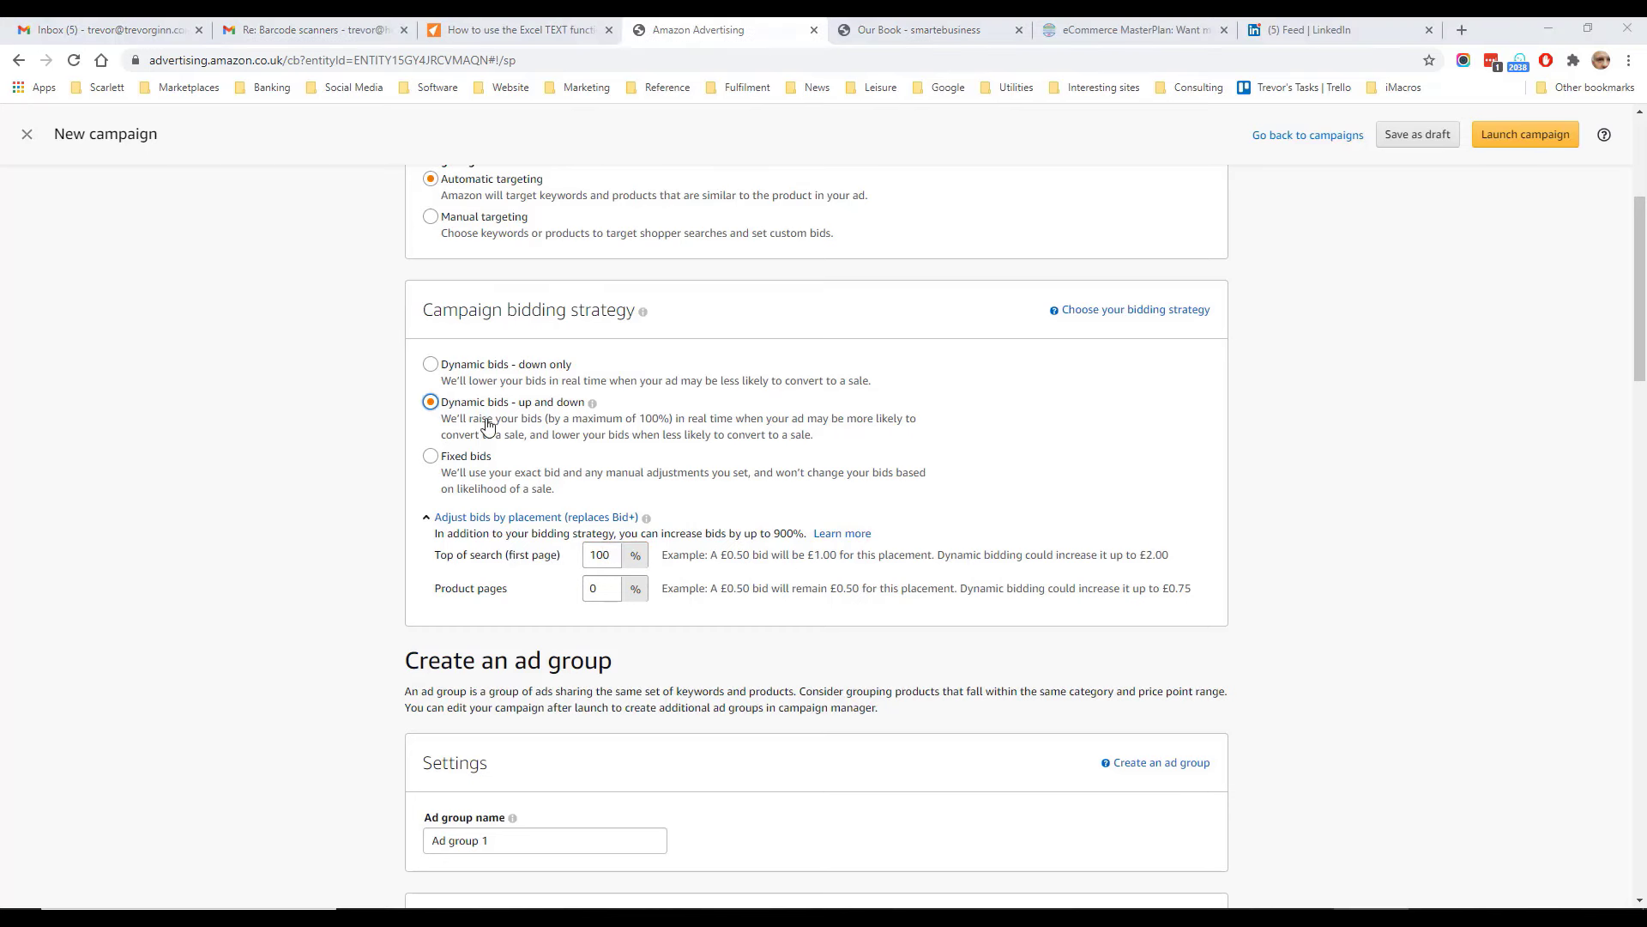
Step: Compare the down only and the up and down dynamic bidding options, and set the bidding strategy to Fixed bids
left_click(430, 366)
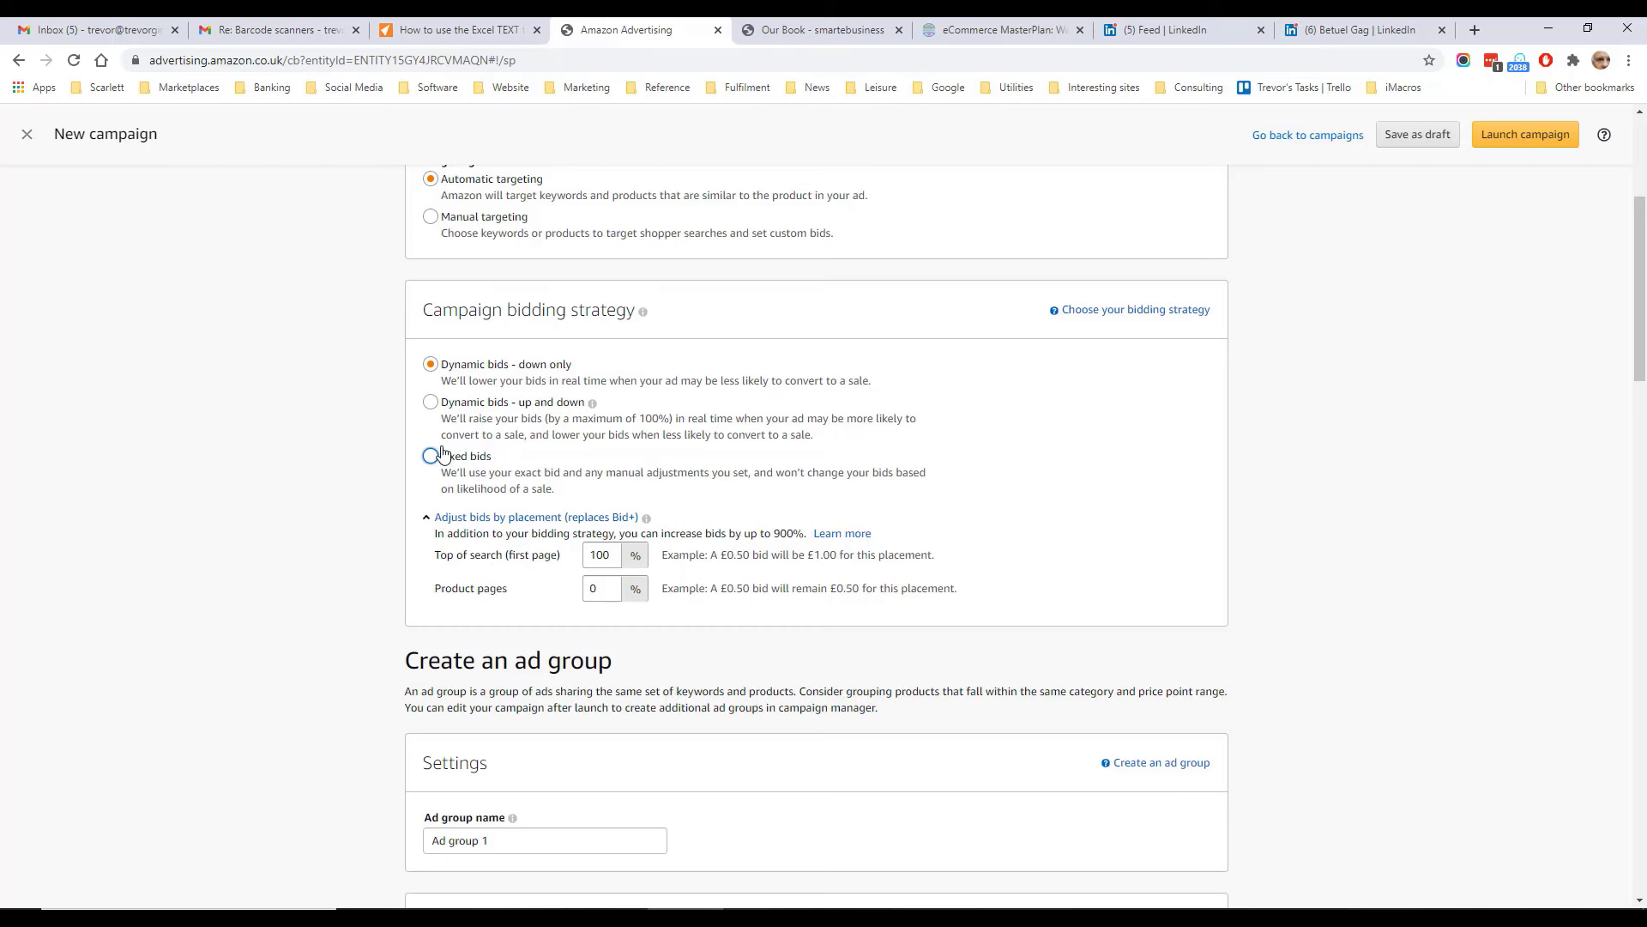
left_click(431, 403)
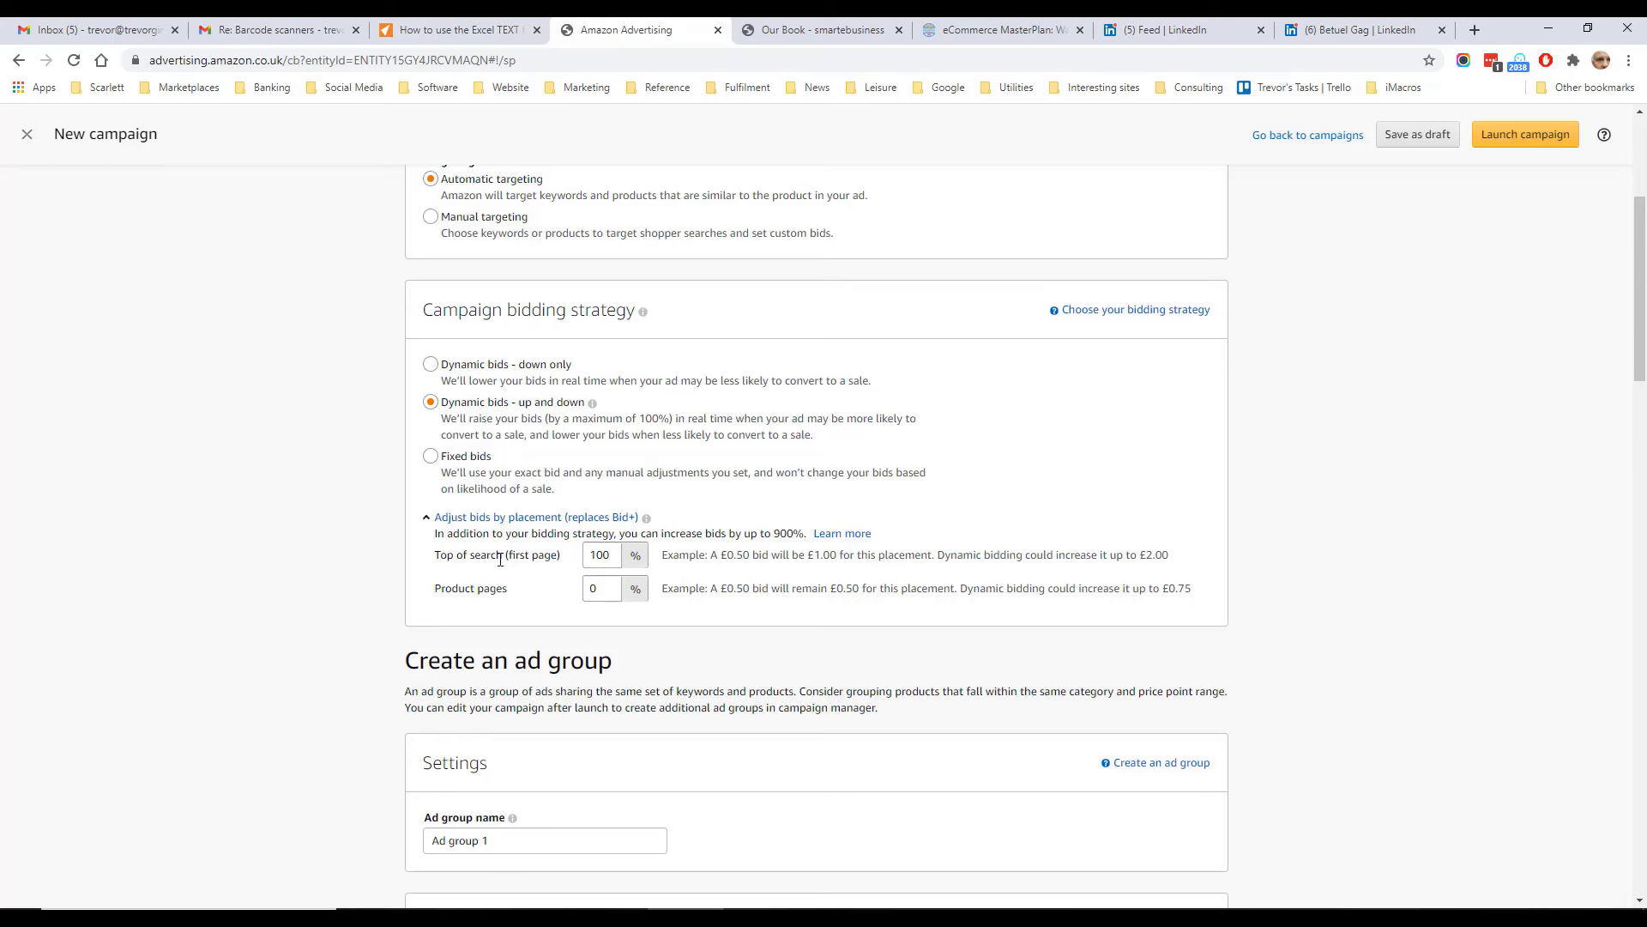
left_click_drag(592, 554, 610, 566)
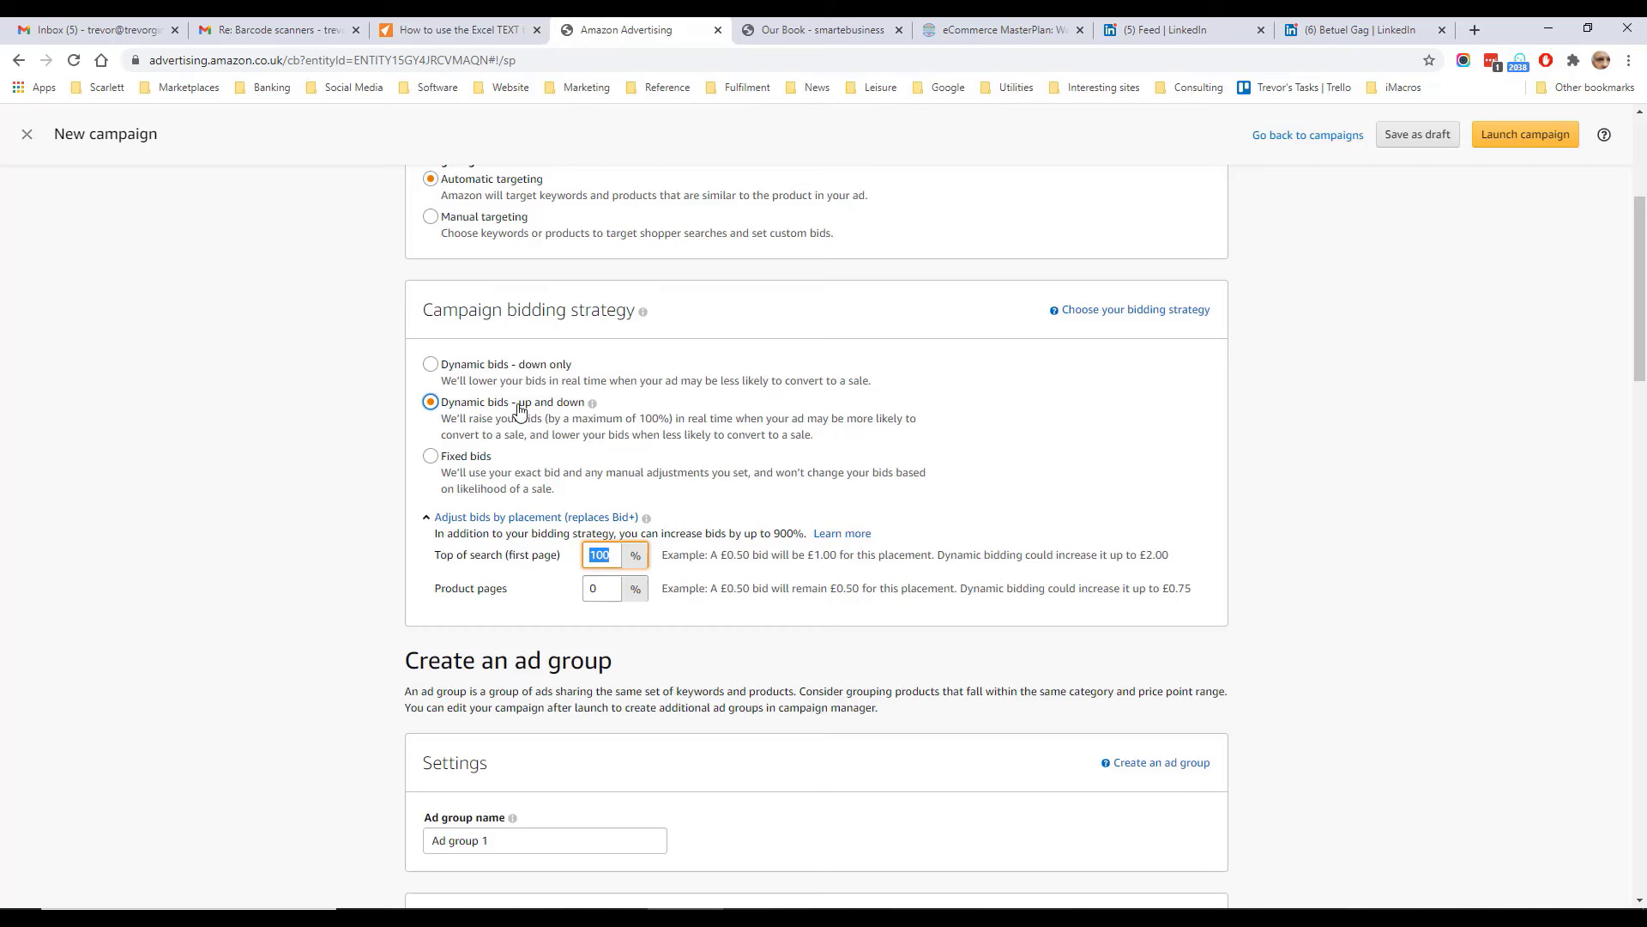
left_click(430, 456)
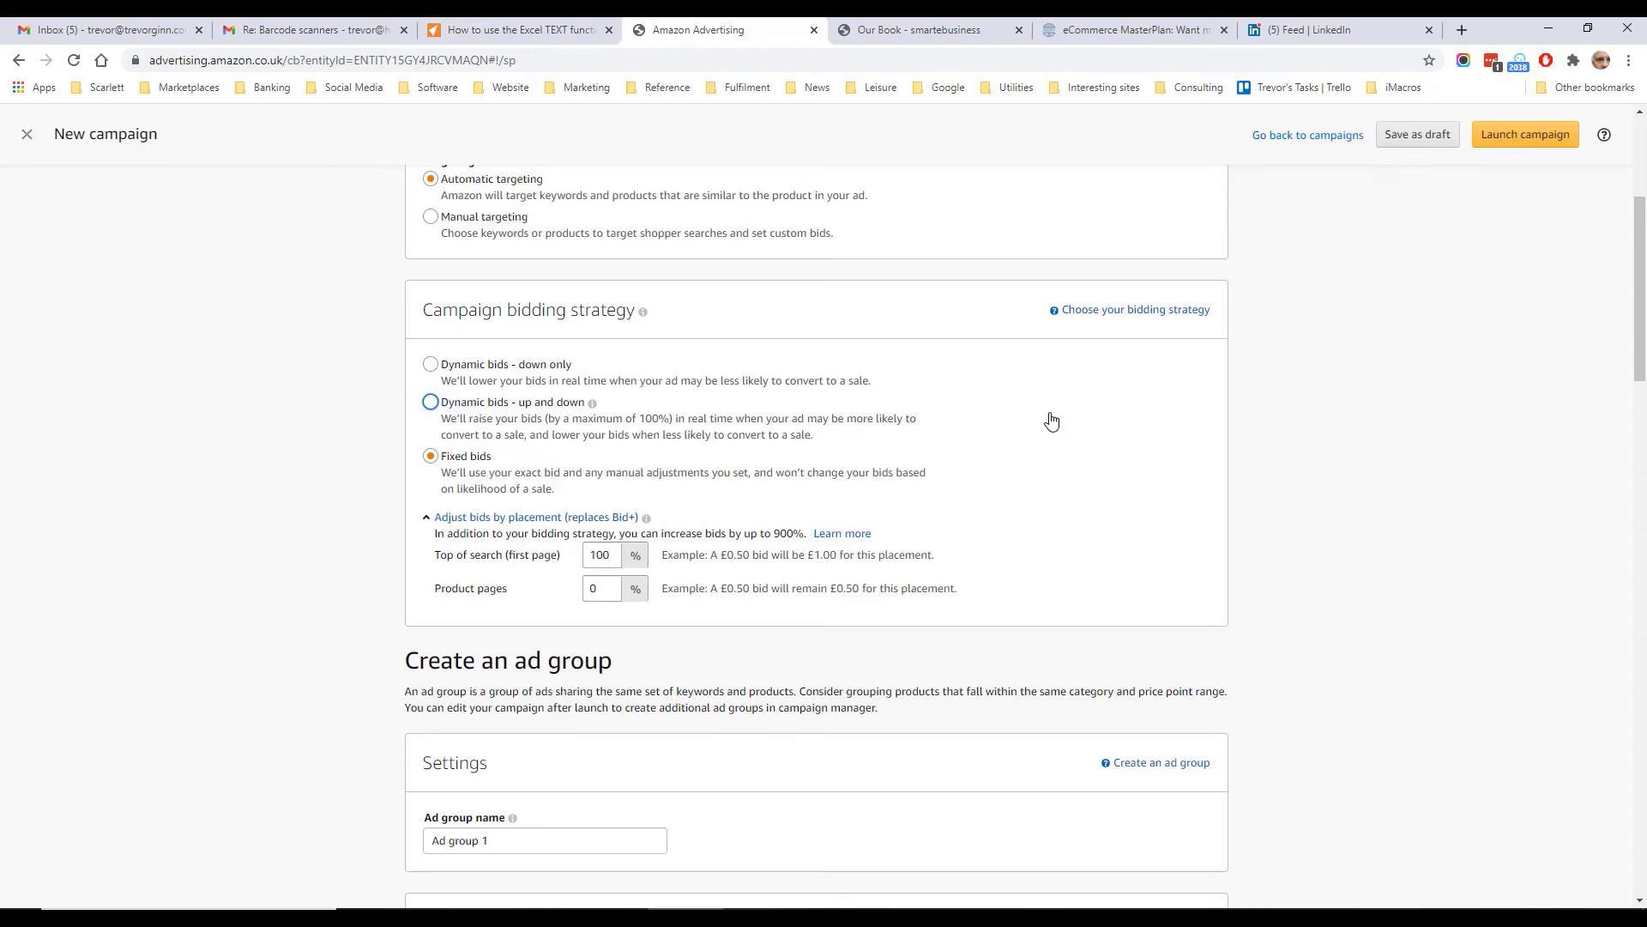
Step: Rename the ad group as "Wooden toy"
scroll(1544, 577, "down", 3)
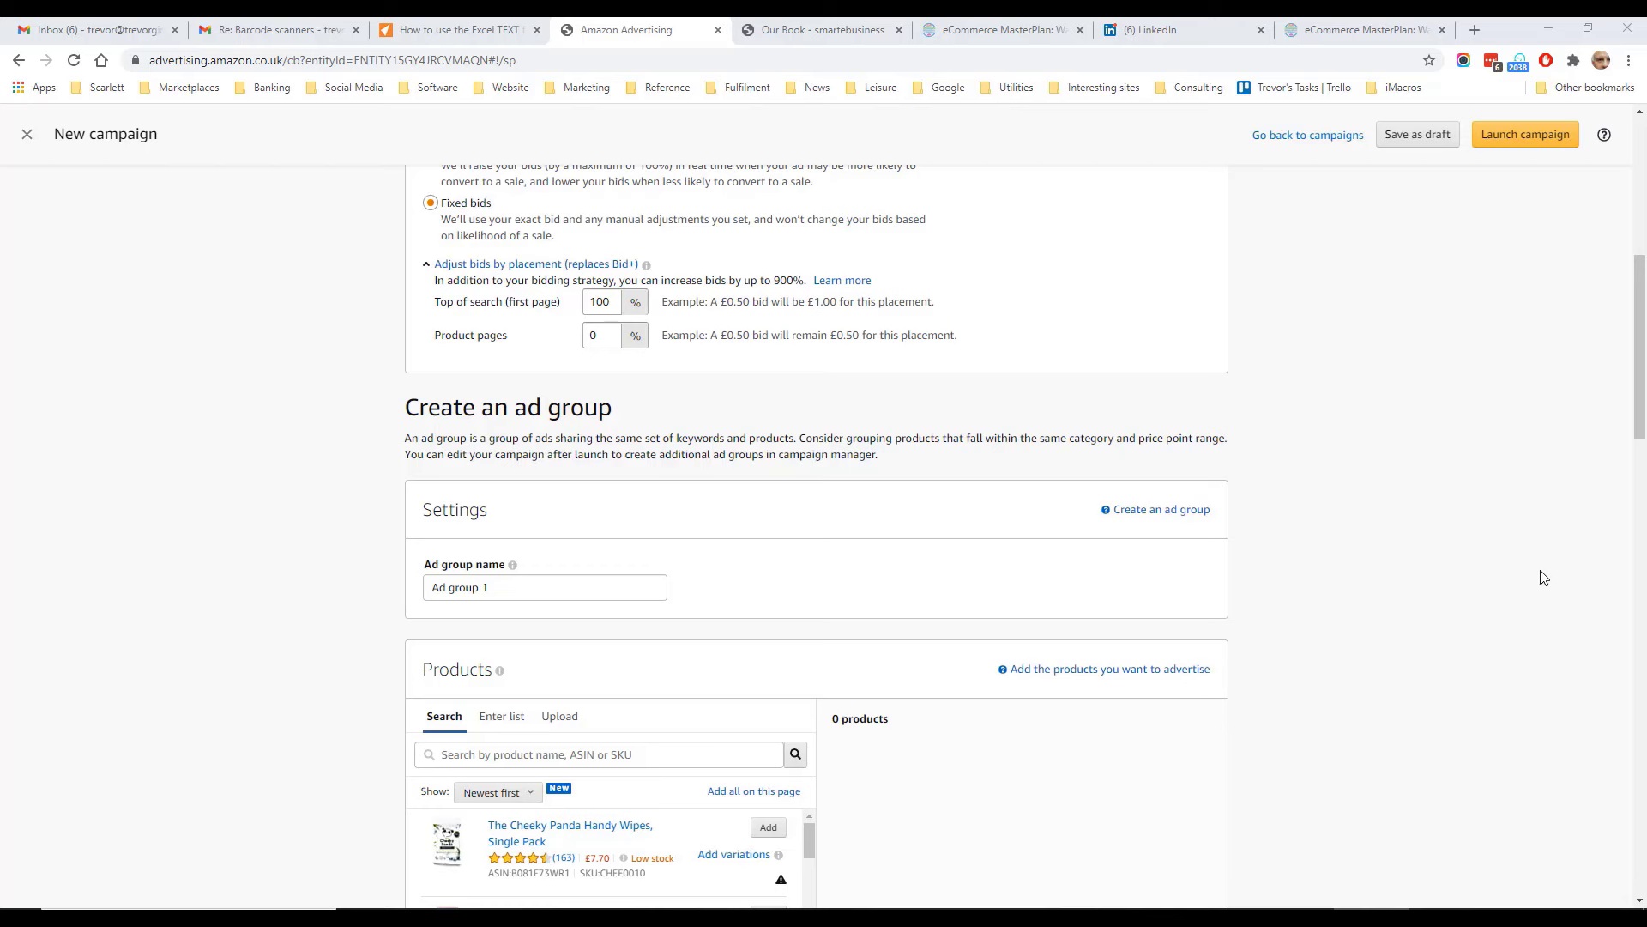
triple_click(464, 586)
type("Wooden toy")
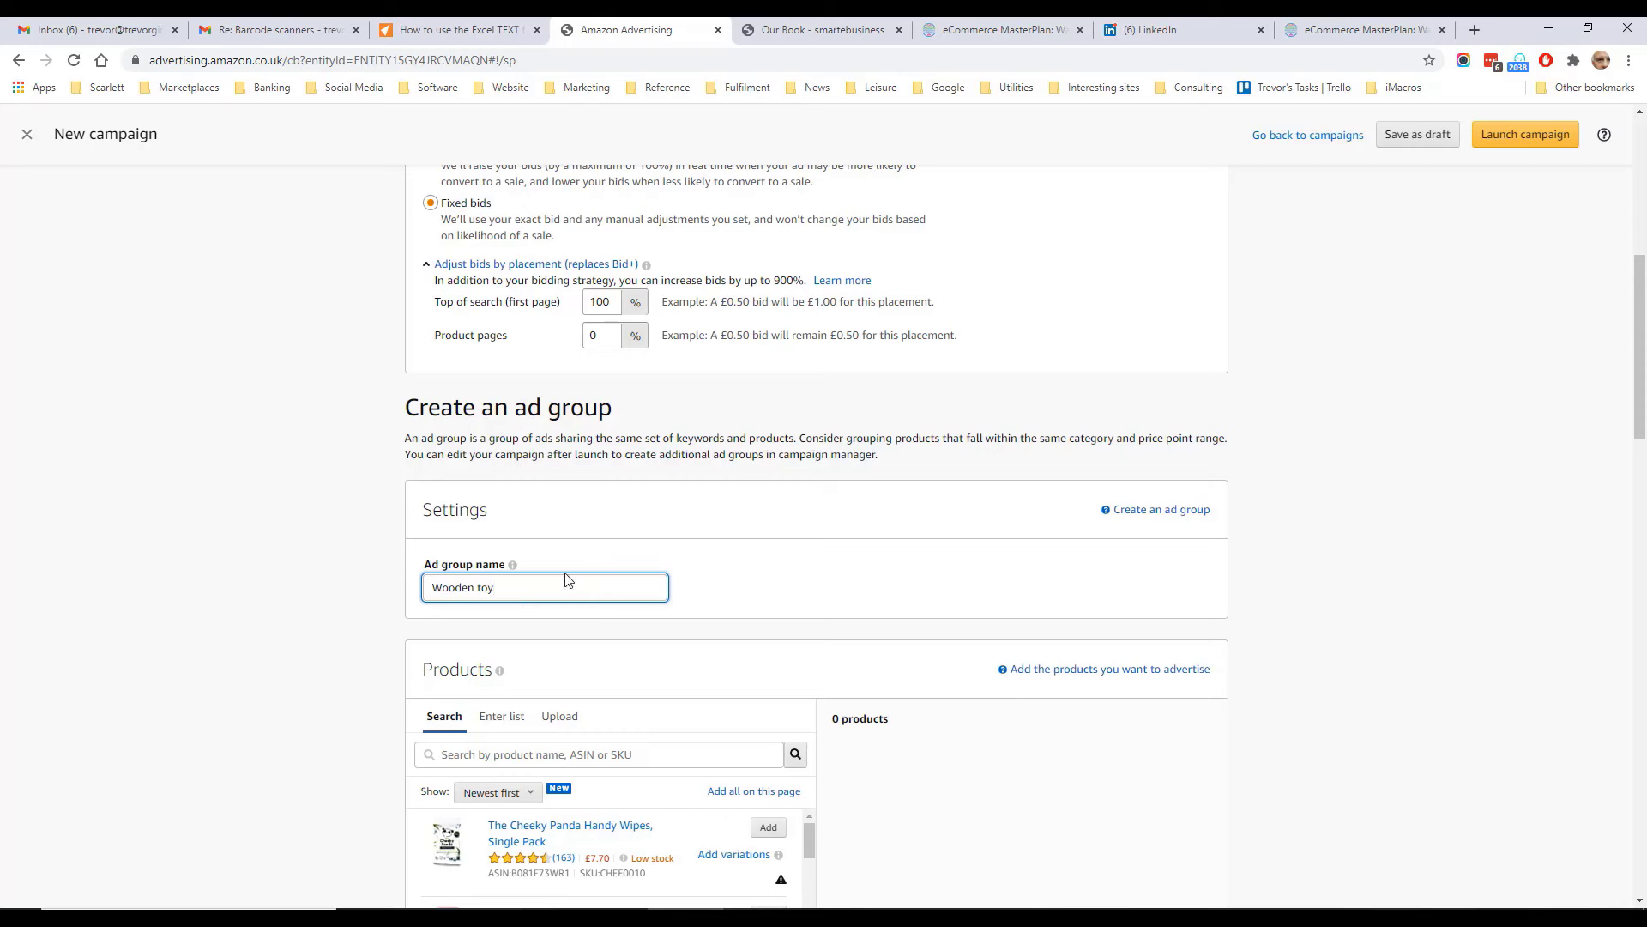
Step: Add the Cheeky Panda wipes, Clippasafe shorteners, NUK spout, Prince Lionheart tap extender and LittleLife Arc-2 sunshade to the ad group's products
scroll(725, 614, "up", 1)
scroll(725, 614, "down", 4)
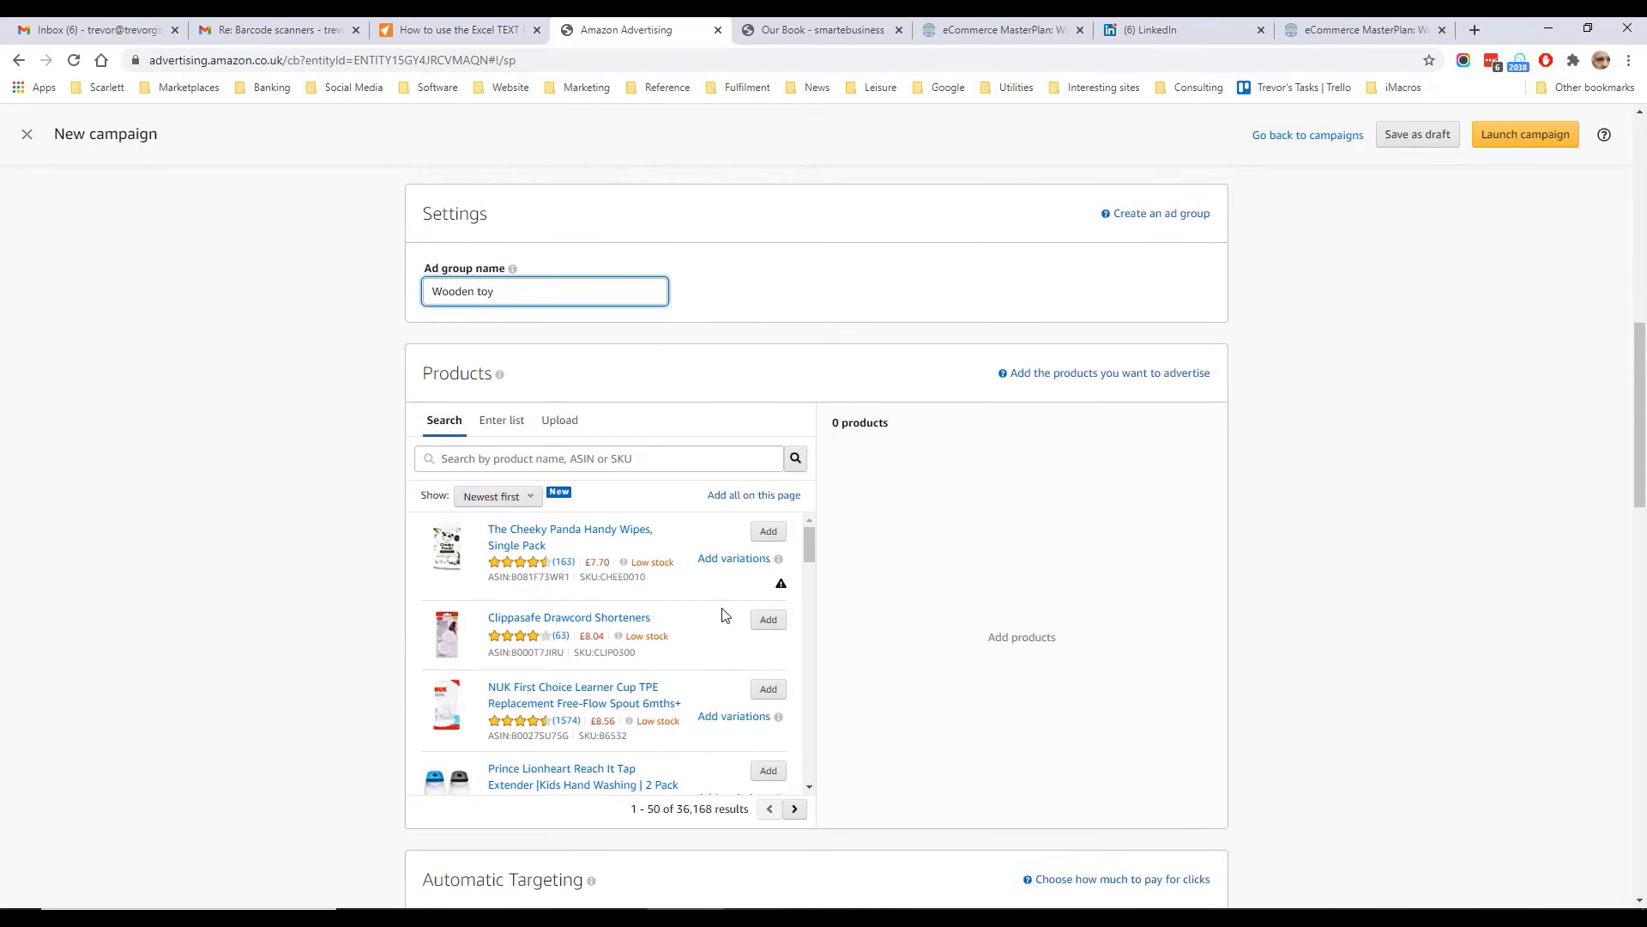
left_click(766, 484)
left_click(762, 576)
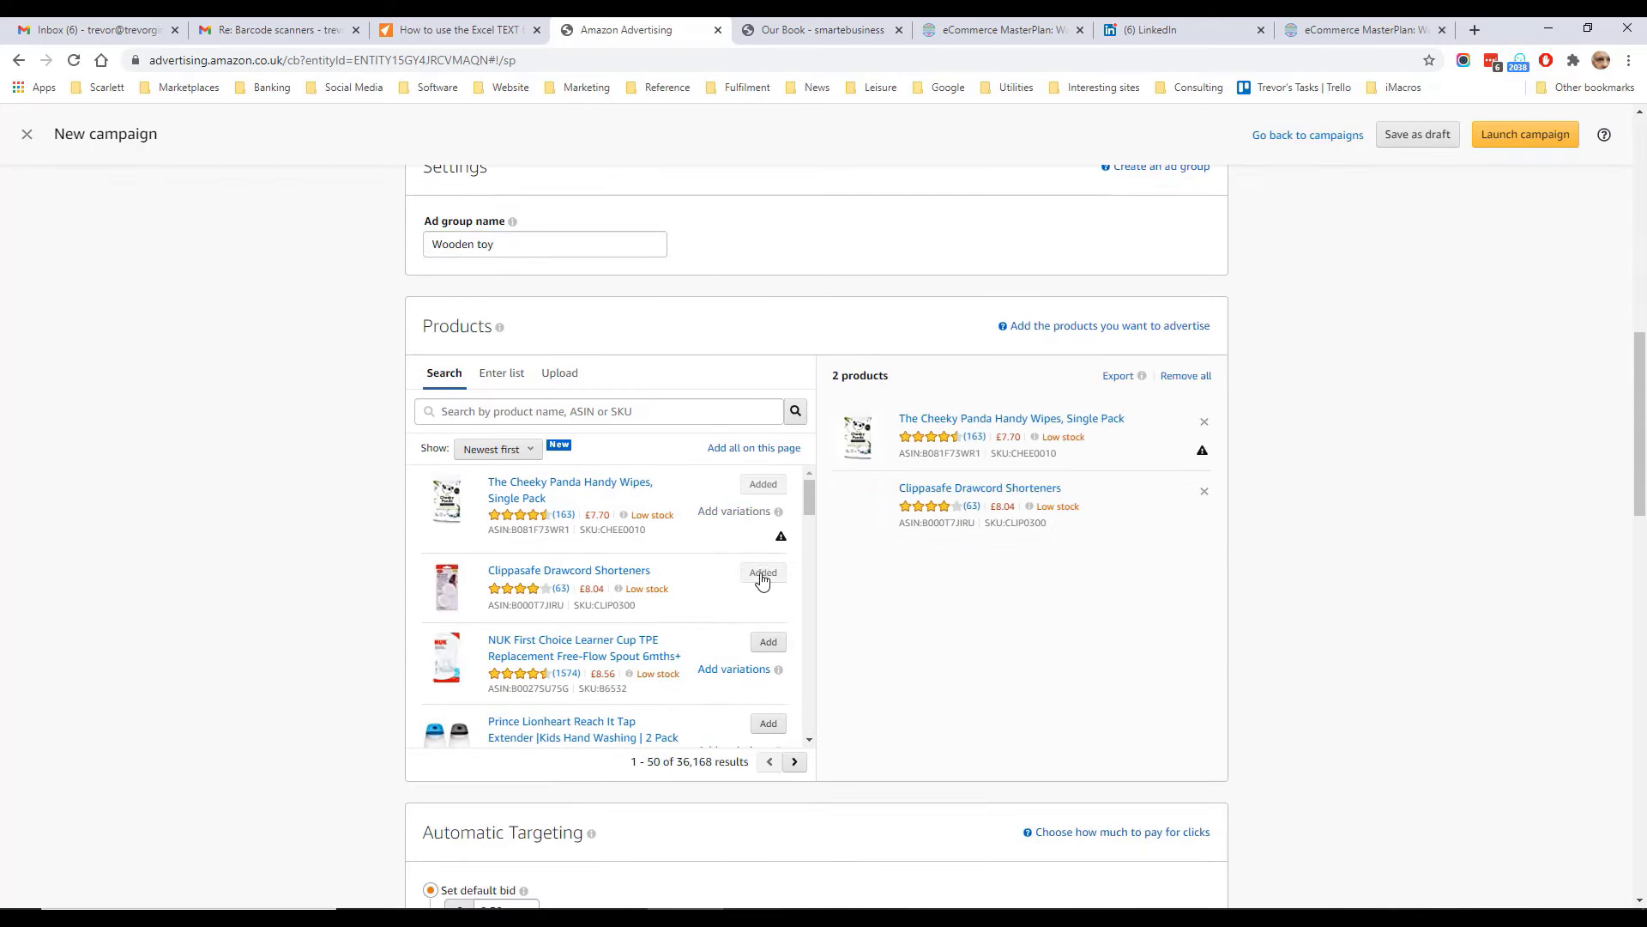
left_click(766, 644)
left_click(766, 725)
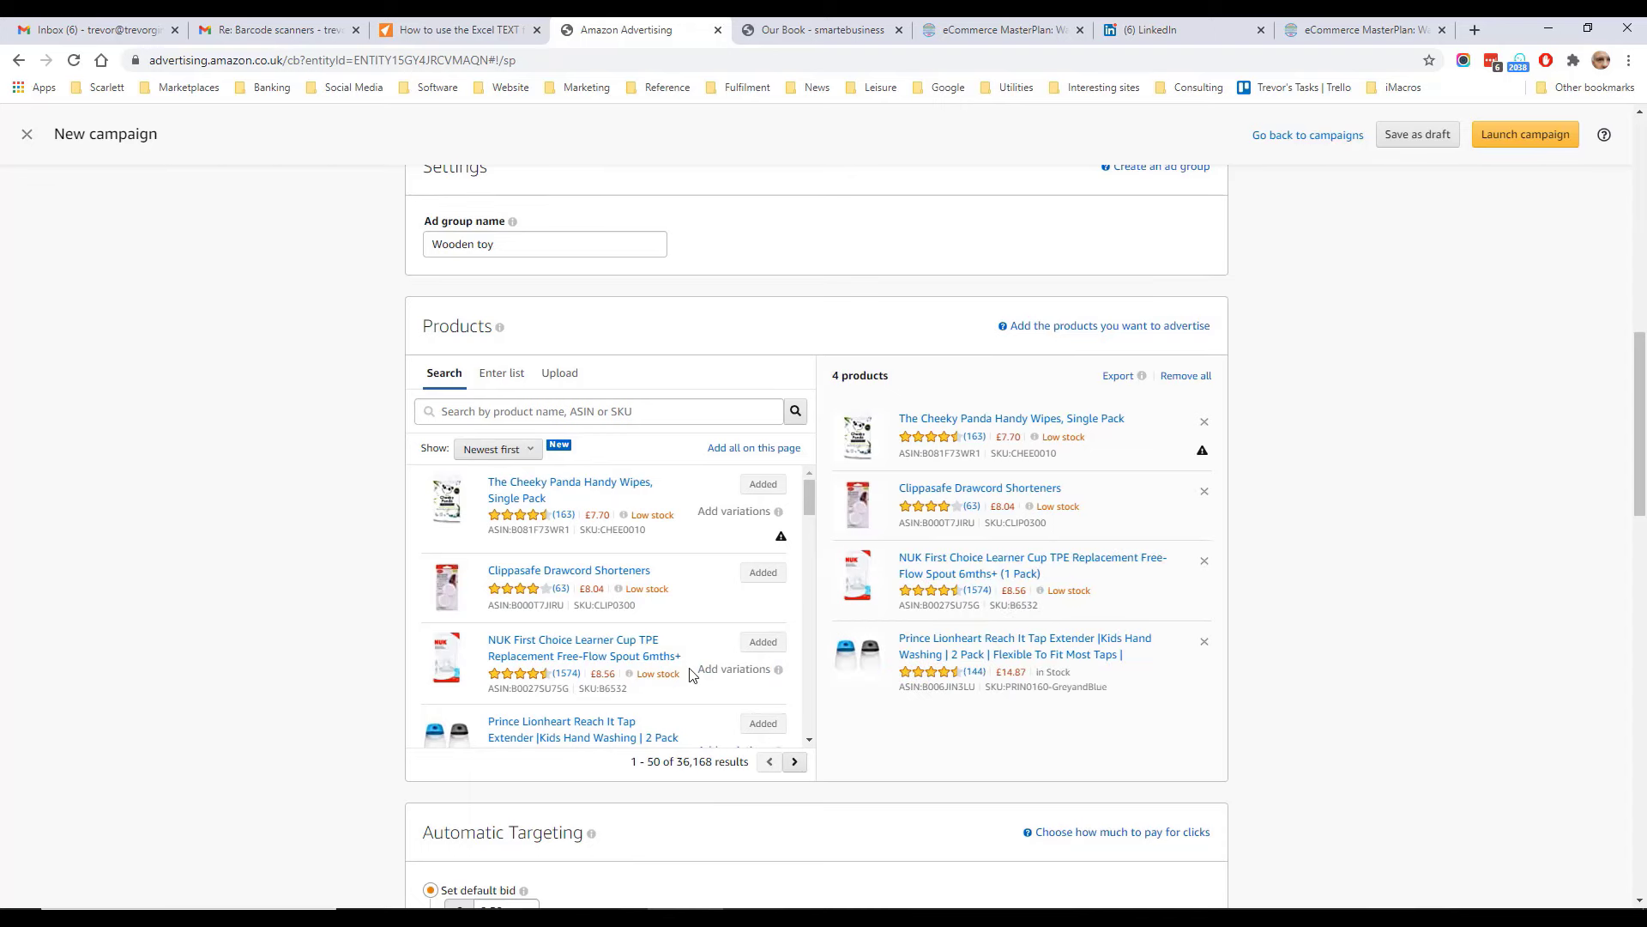
scroll(691, 676, "down", 1)
left_click(774, 731)
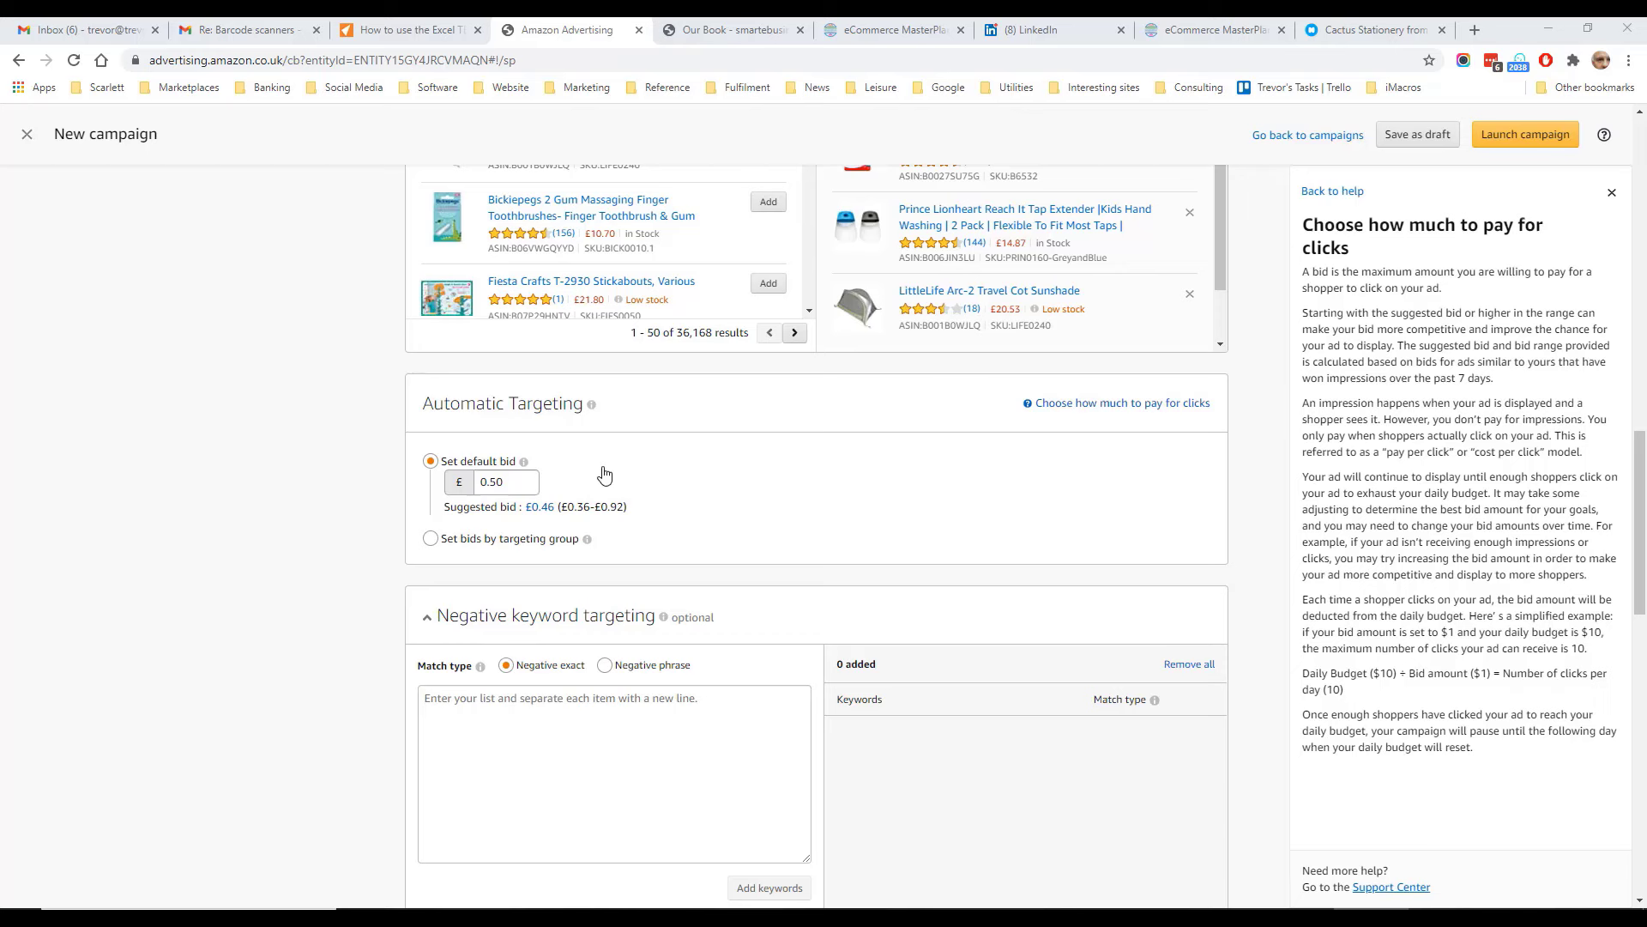
Step: Switch automatic targeting to bids by targeting group, and review the negative keyword targeting section
left_click(630, 474)
left_click(432, 541)
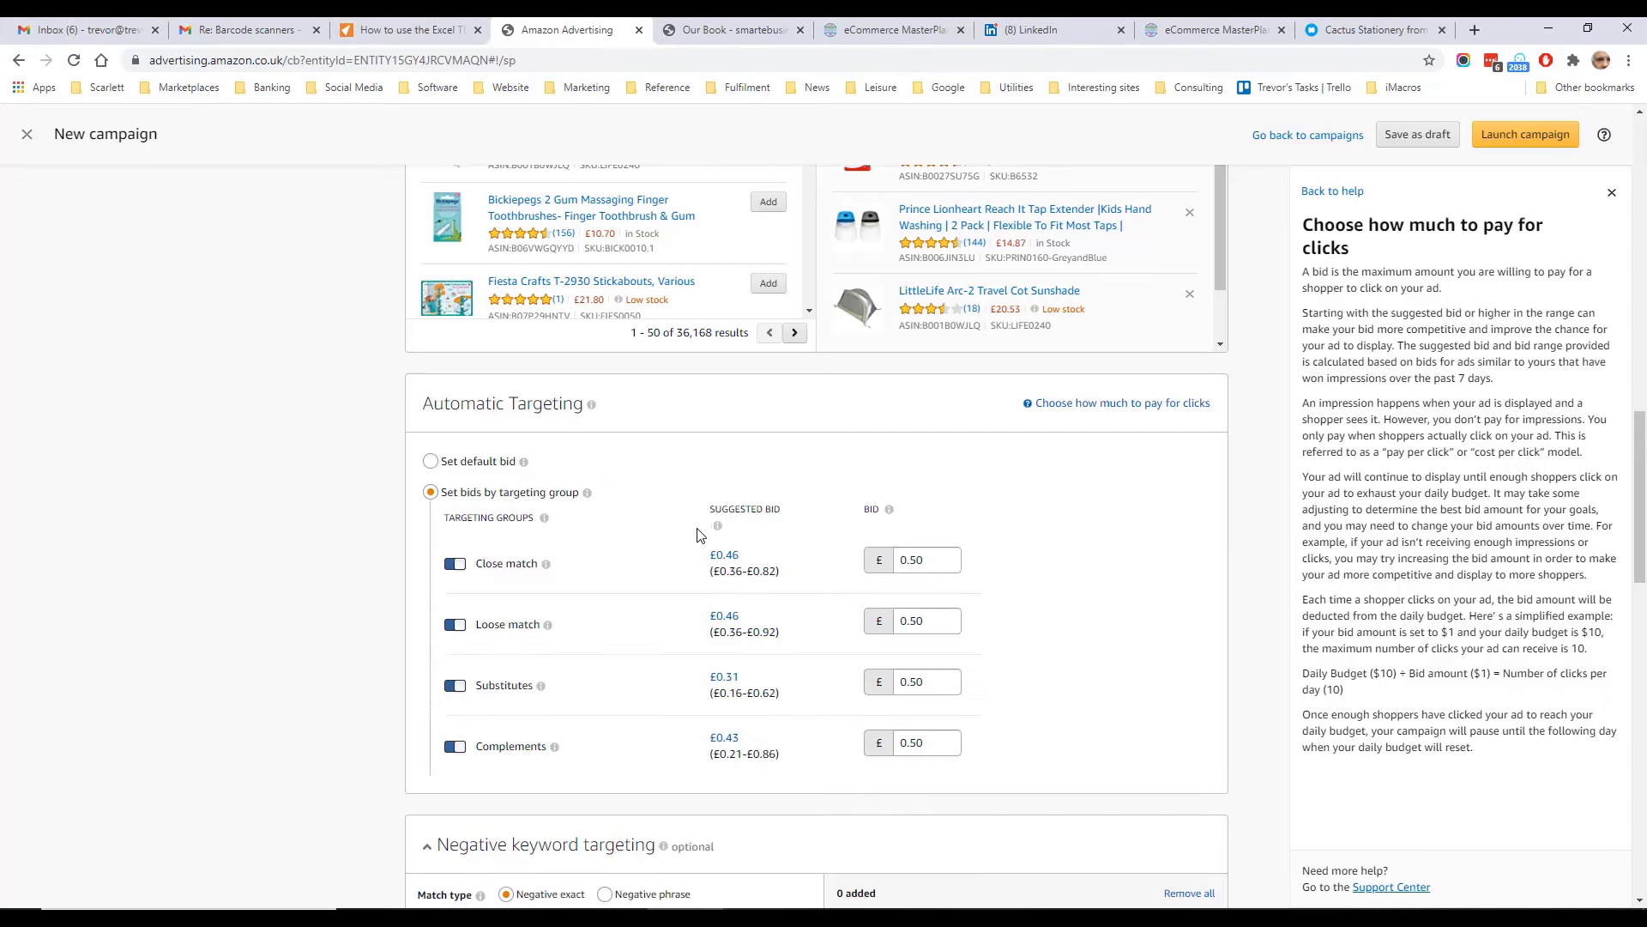
scroll(705, 534, "down", 2)
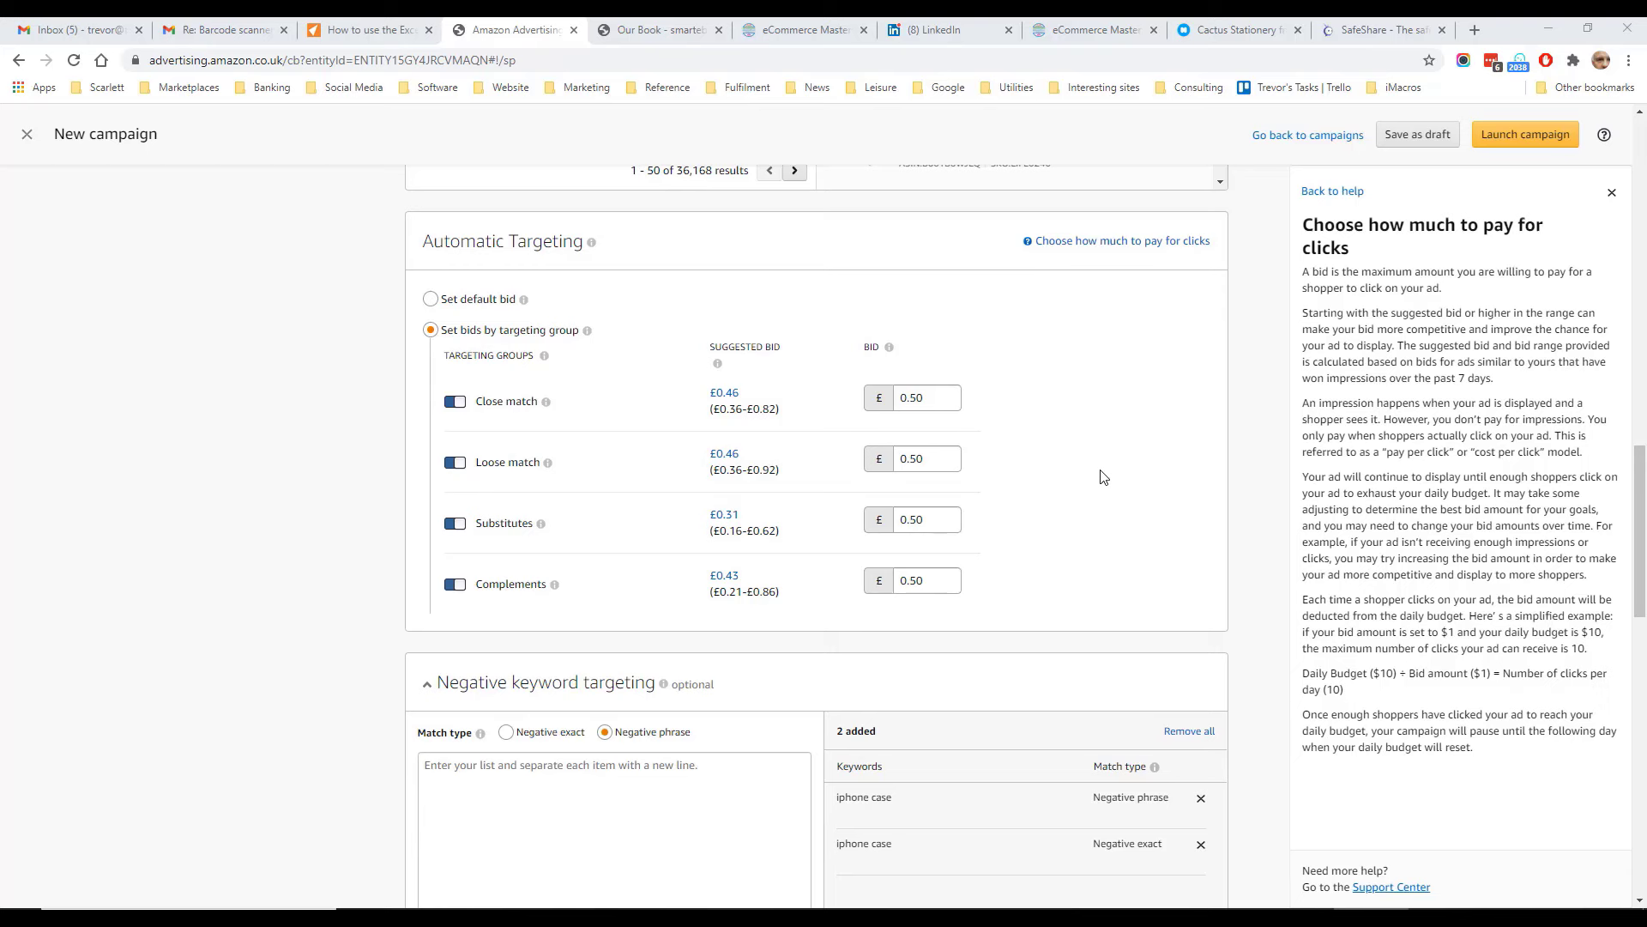
scroll(1103, 477, "down", 5)
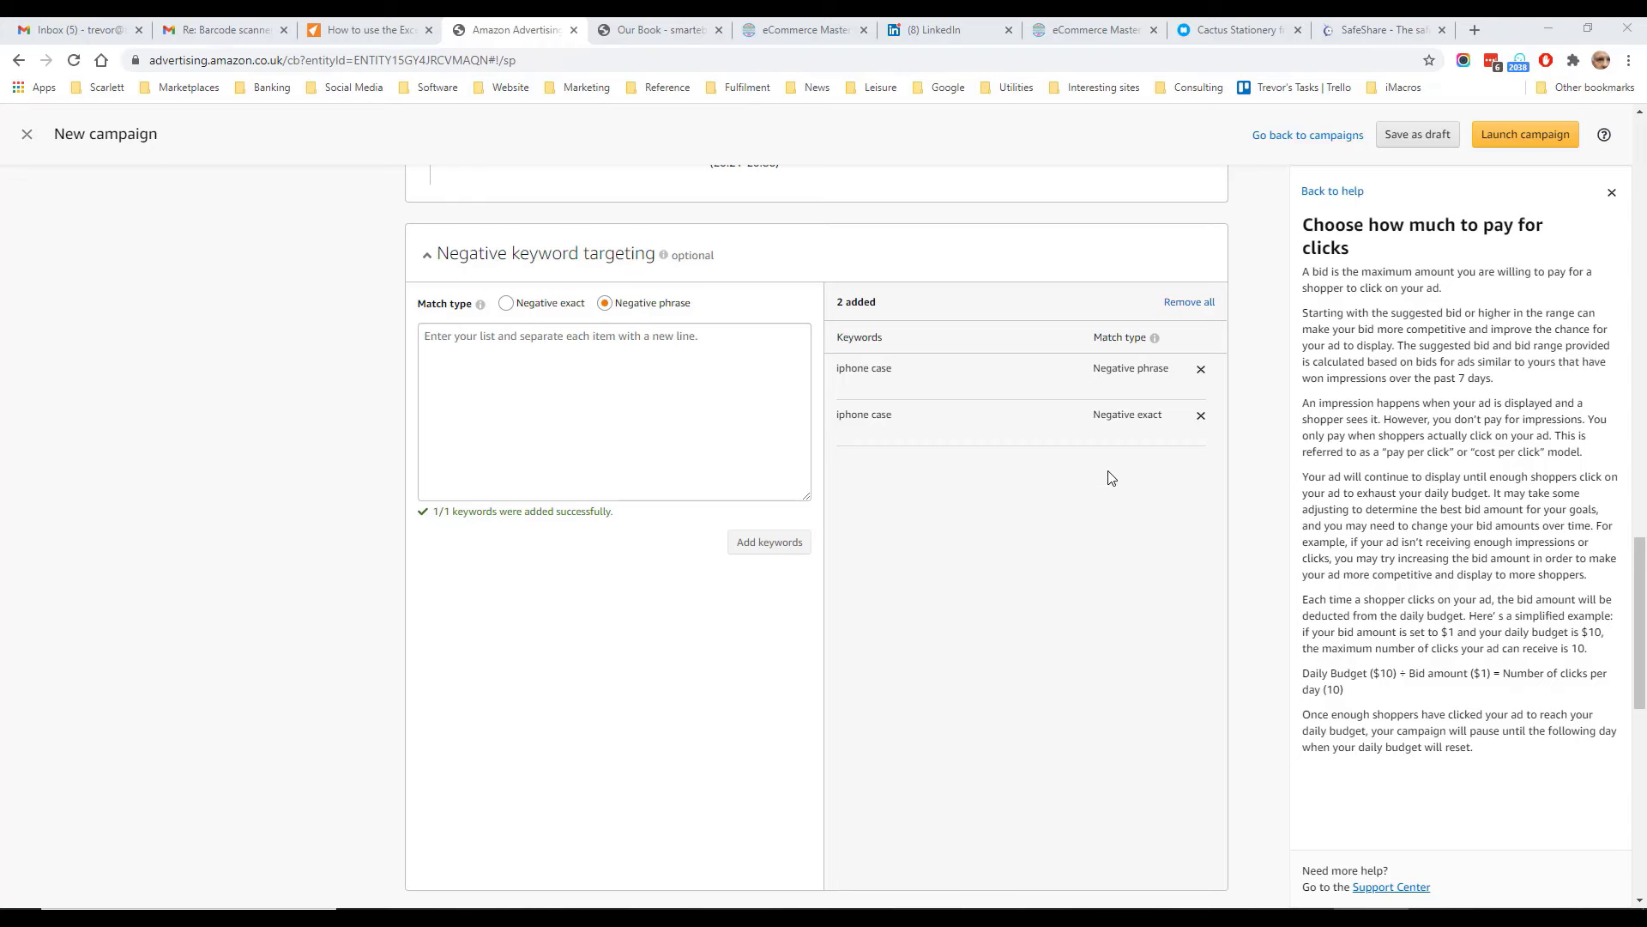
Step: Search for "iphone" in negative product targeting, exclude the JETech screen protector, Aioneus charger cable and Willful smart watch, and launch the campaign
scroll(1110, 474, "down", 7)
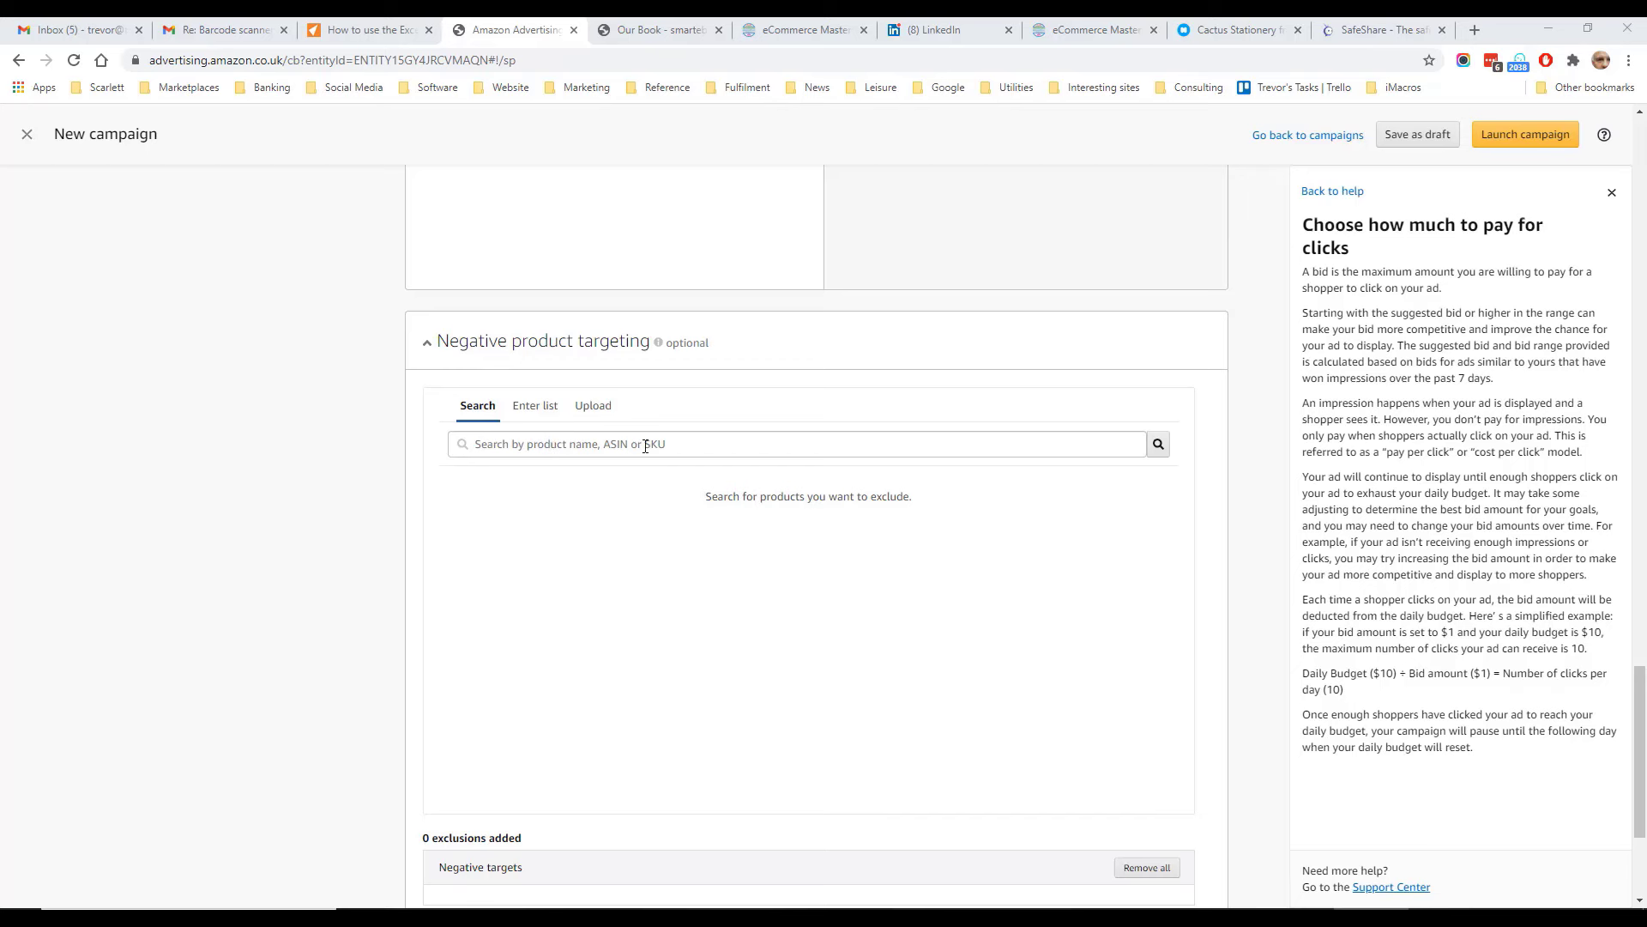
left_click(679, 443)
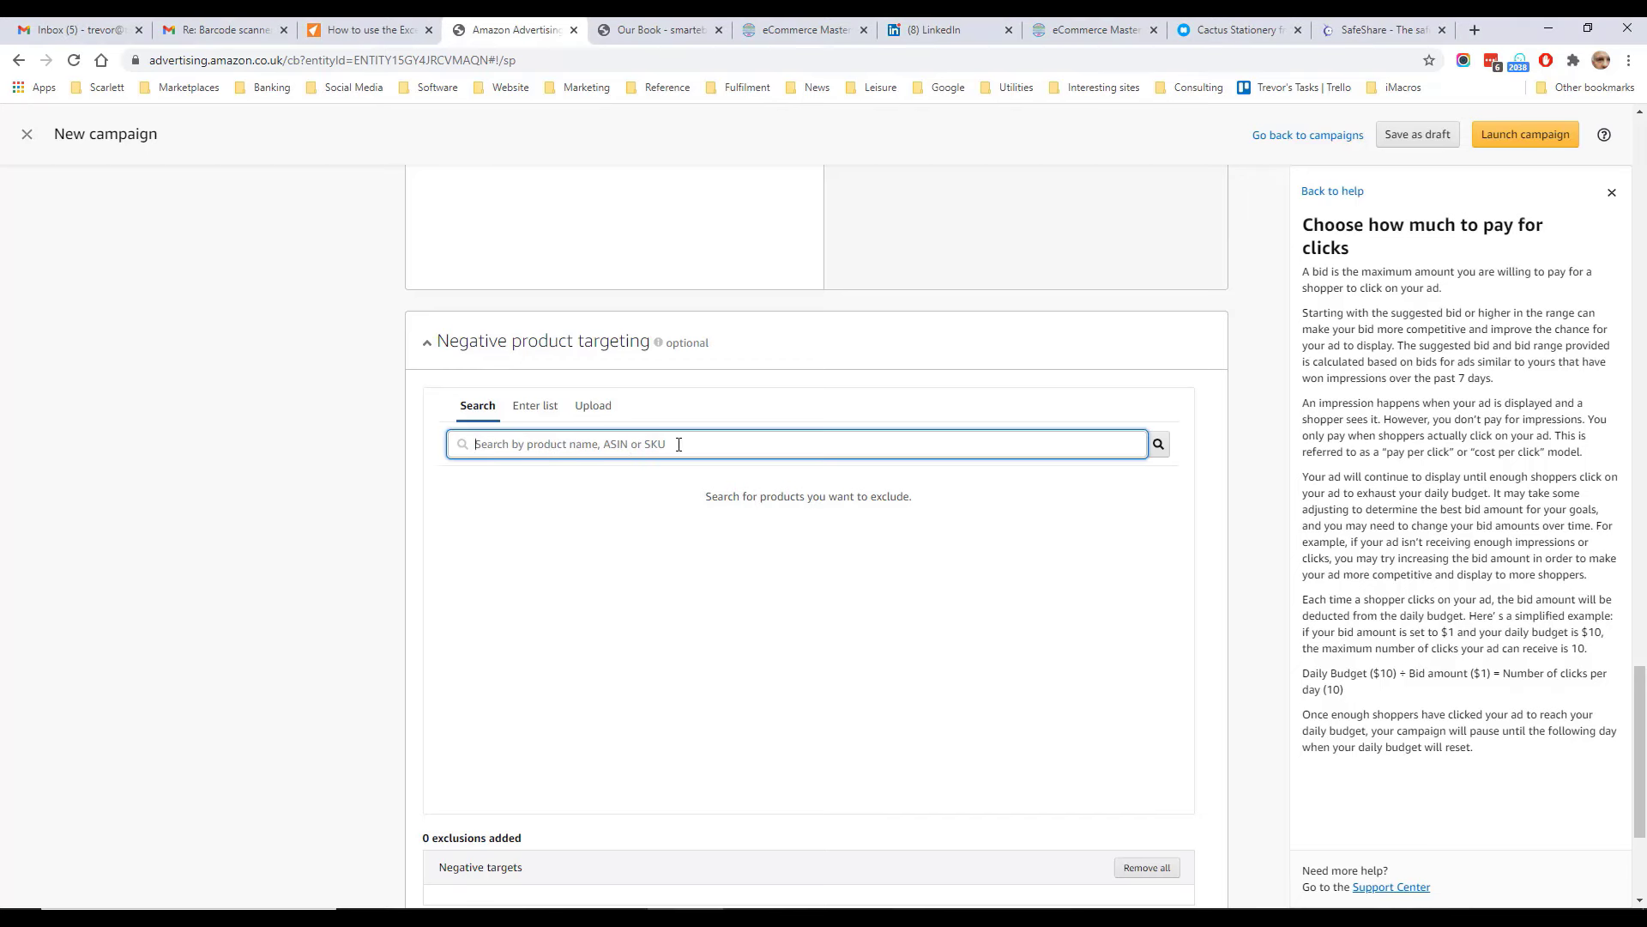
type("iphone")
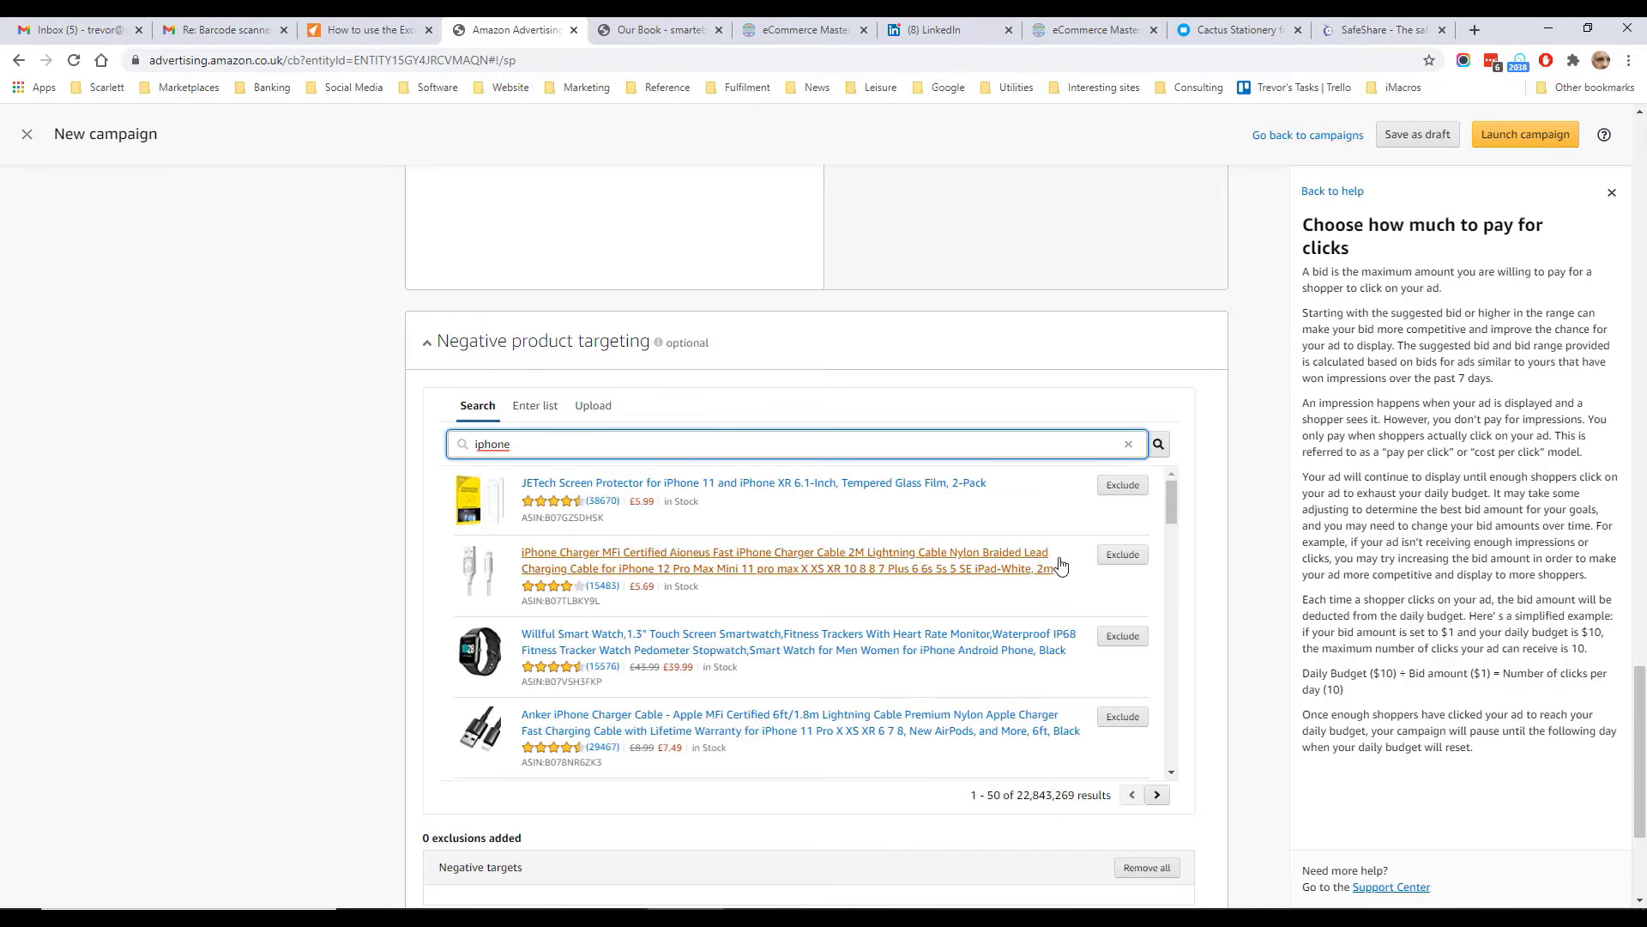
left_click(1122, 485)
left_click(1122, 554)
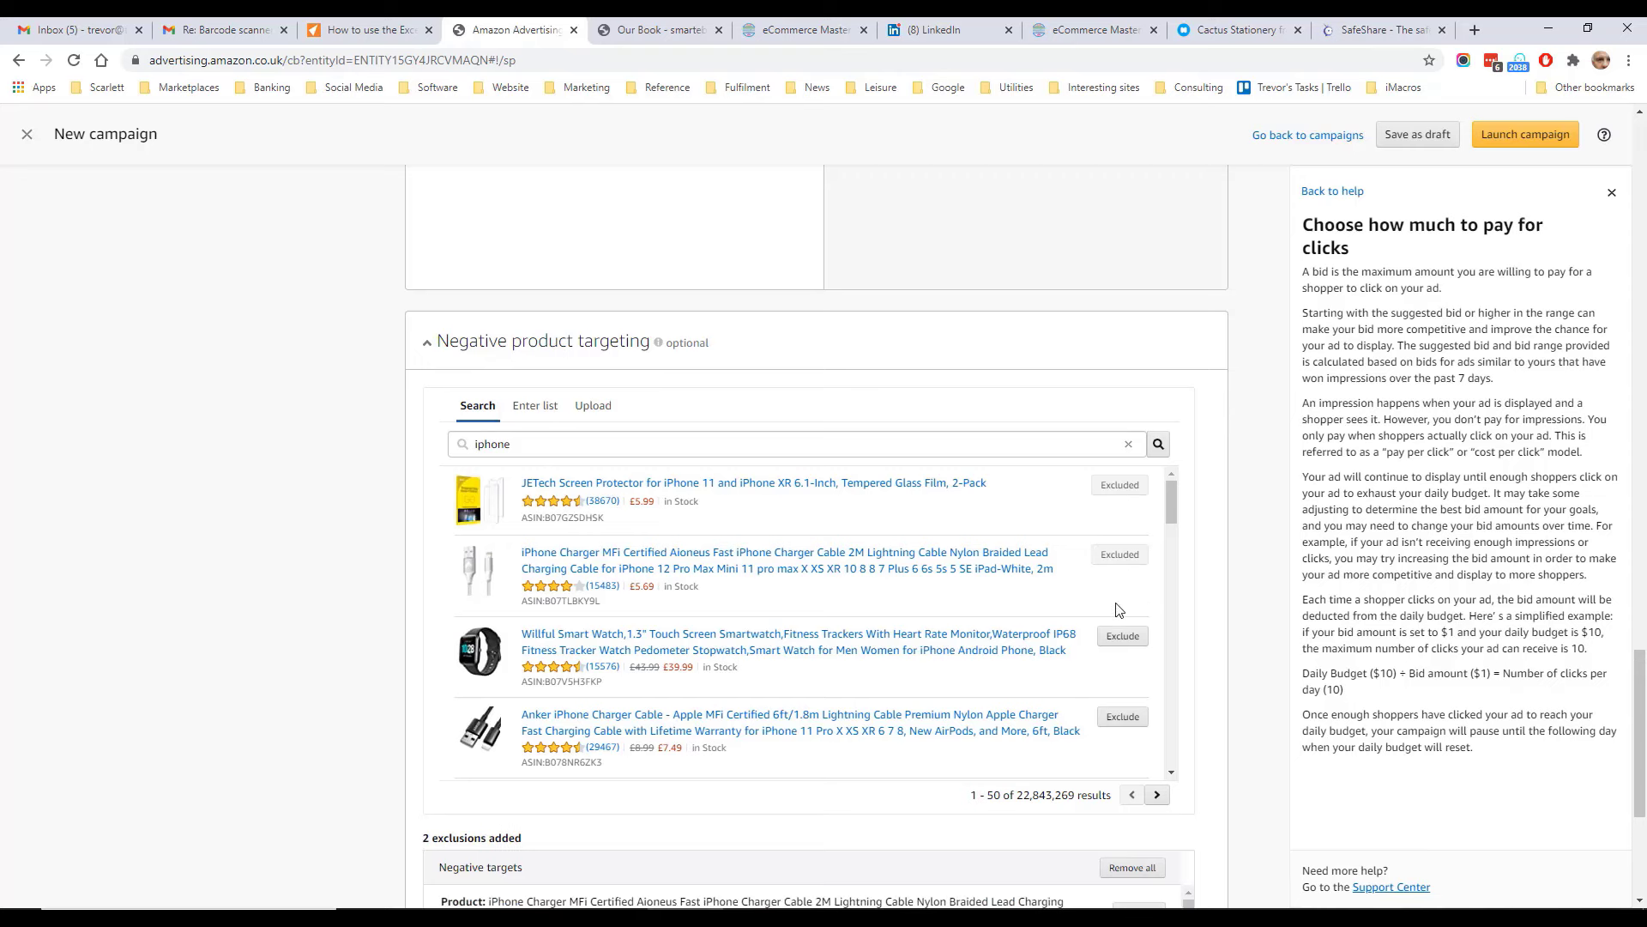
left_click(1122, 636)
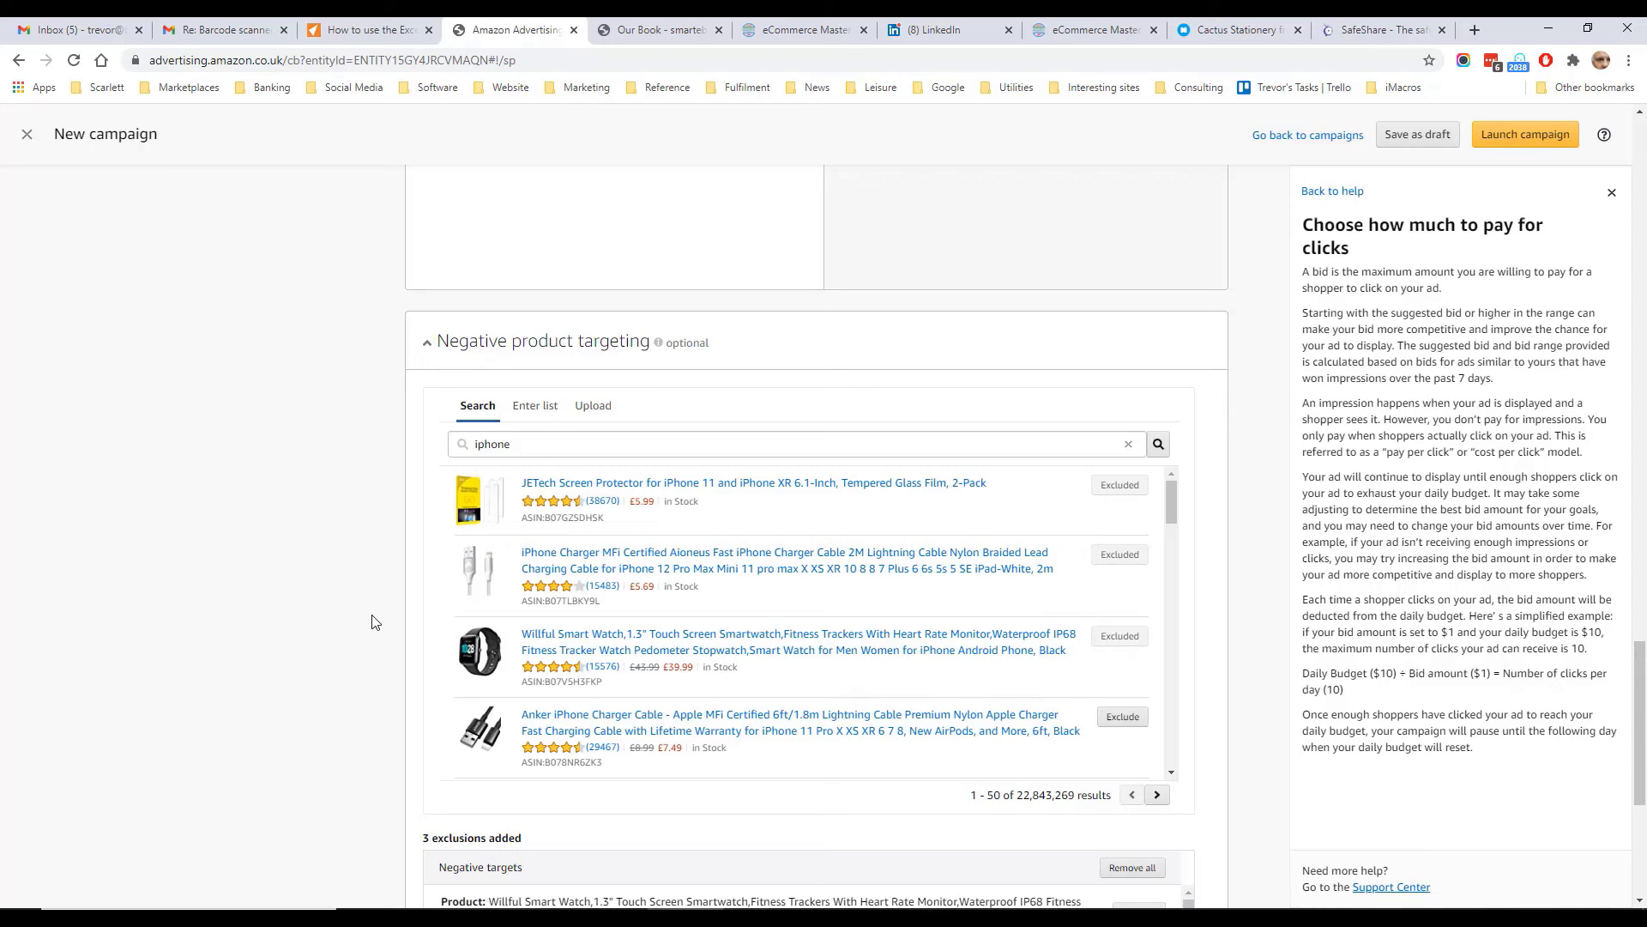
scroll(371, 621, "down", 5)
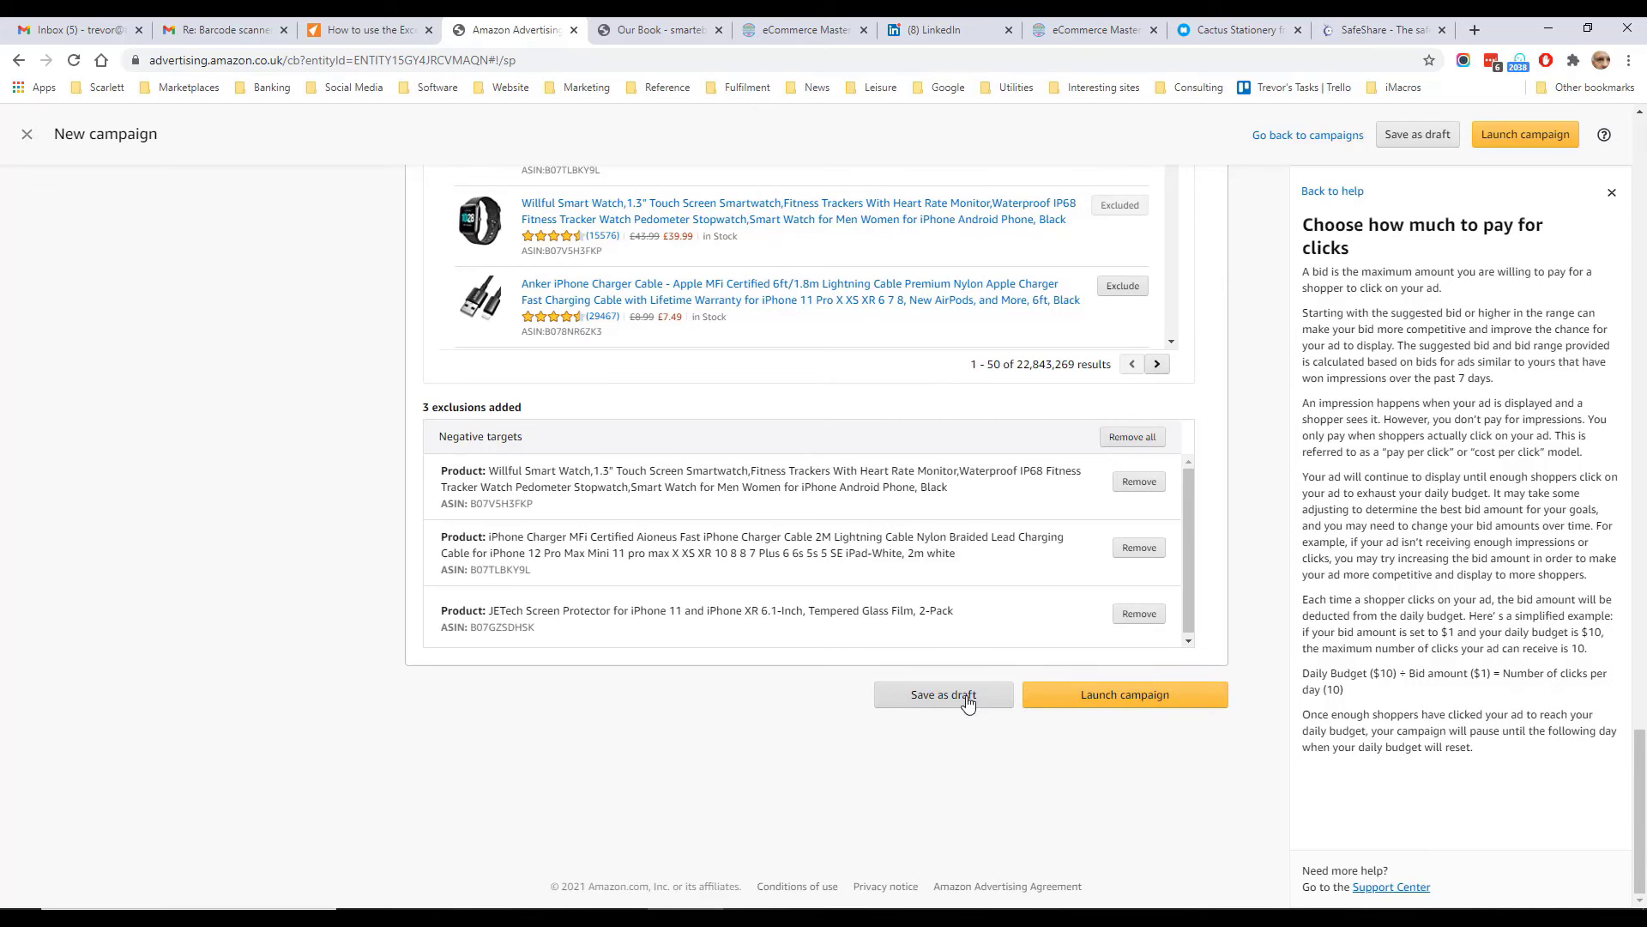
left_click(1092, 700)
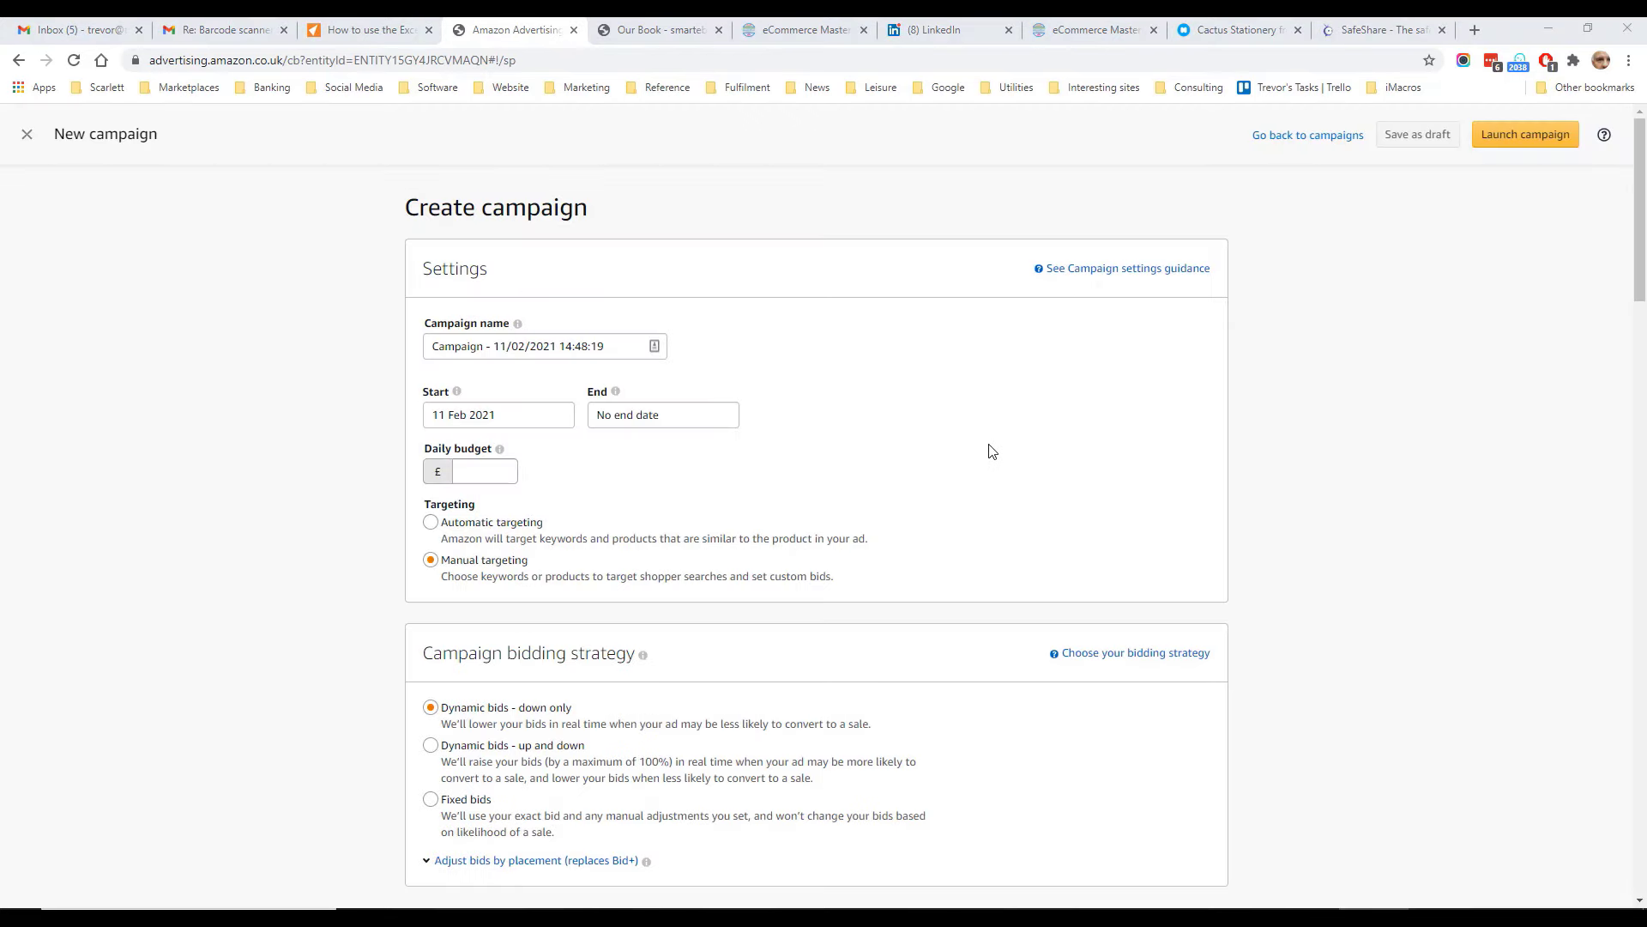
Step: Choose manual targeting for the new campaign and product targeting for its ad group
left_click(463, 568)
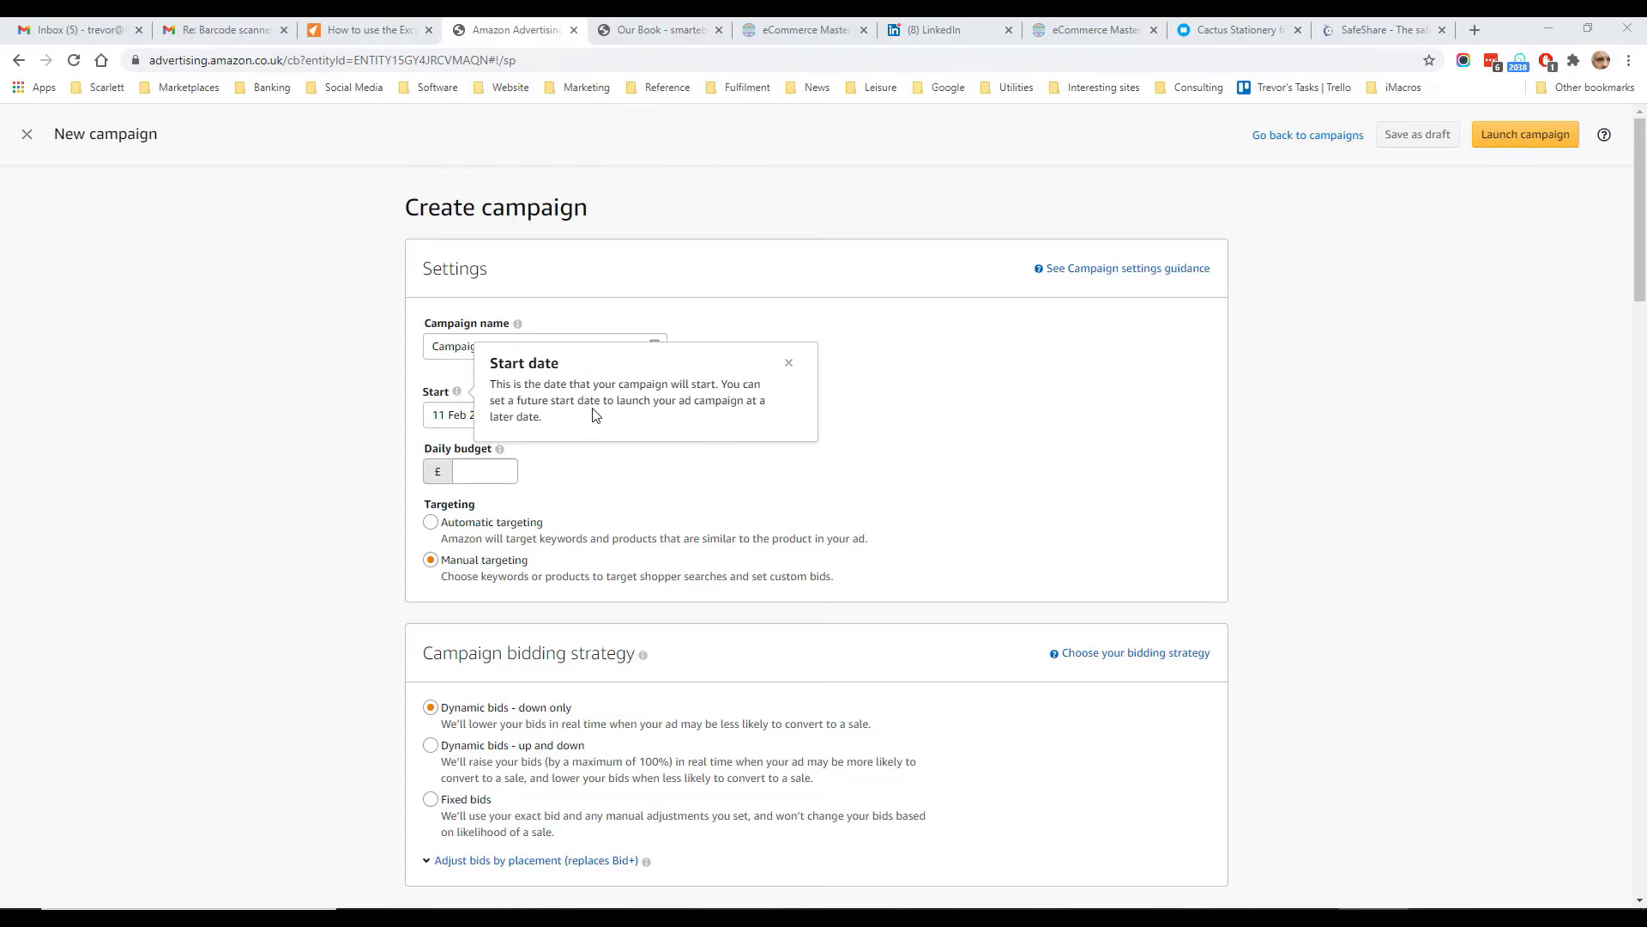
scroll(474, 547, "down", 2)
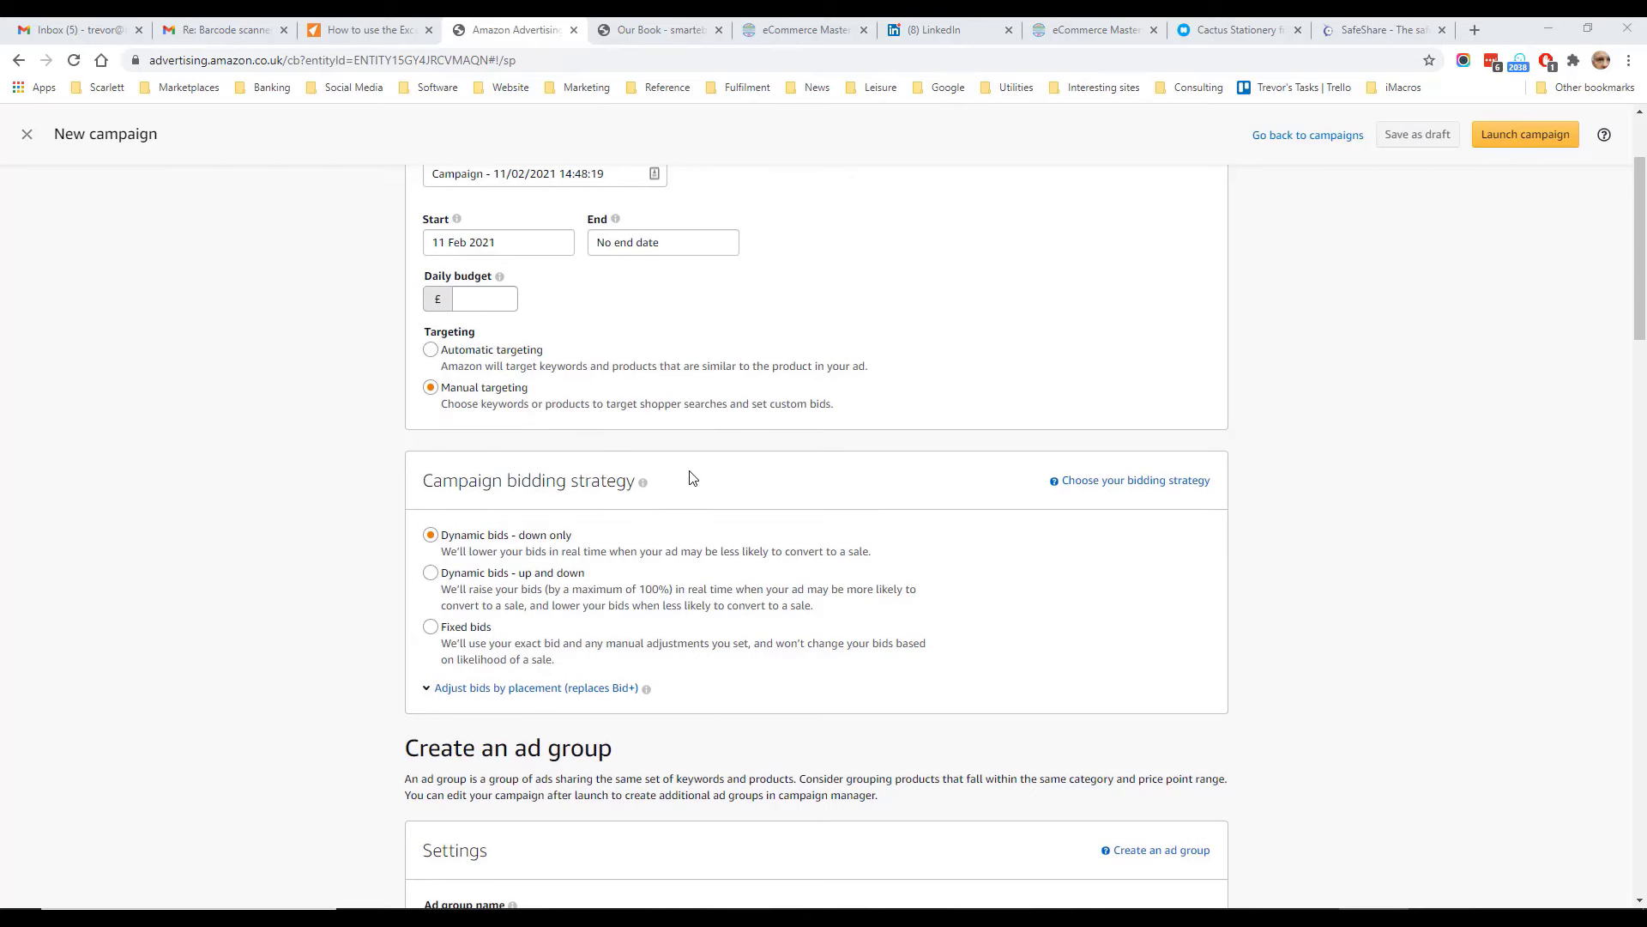
scroll(686, 476, "down", 7)
scroll(549, 563, "down", 2)
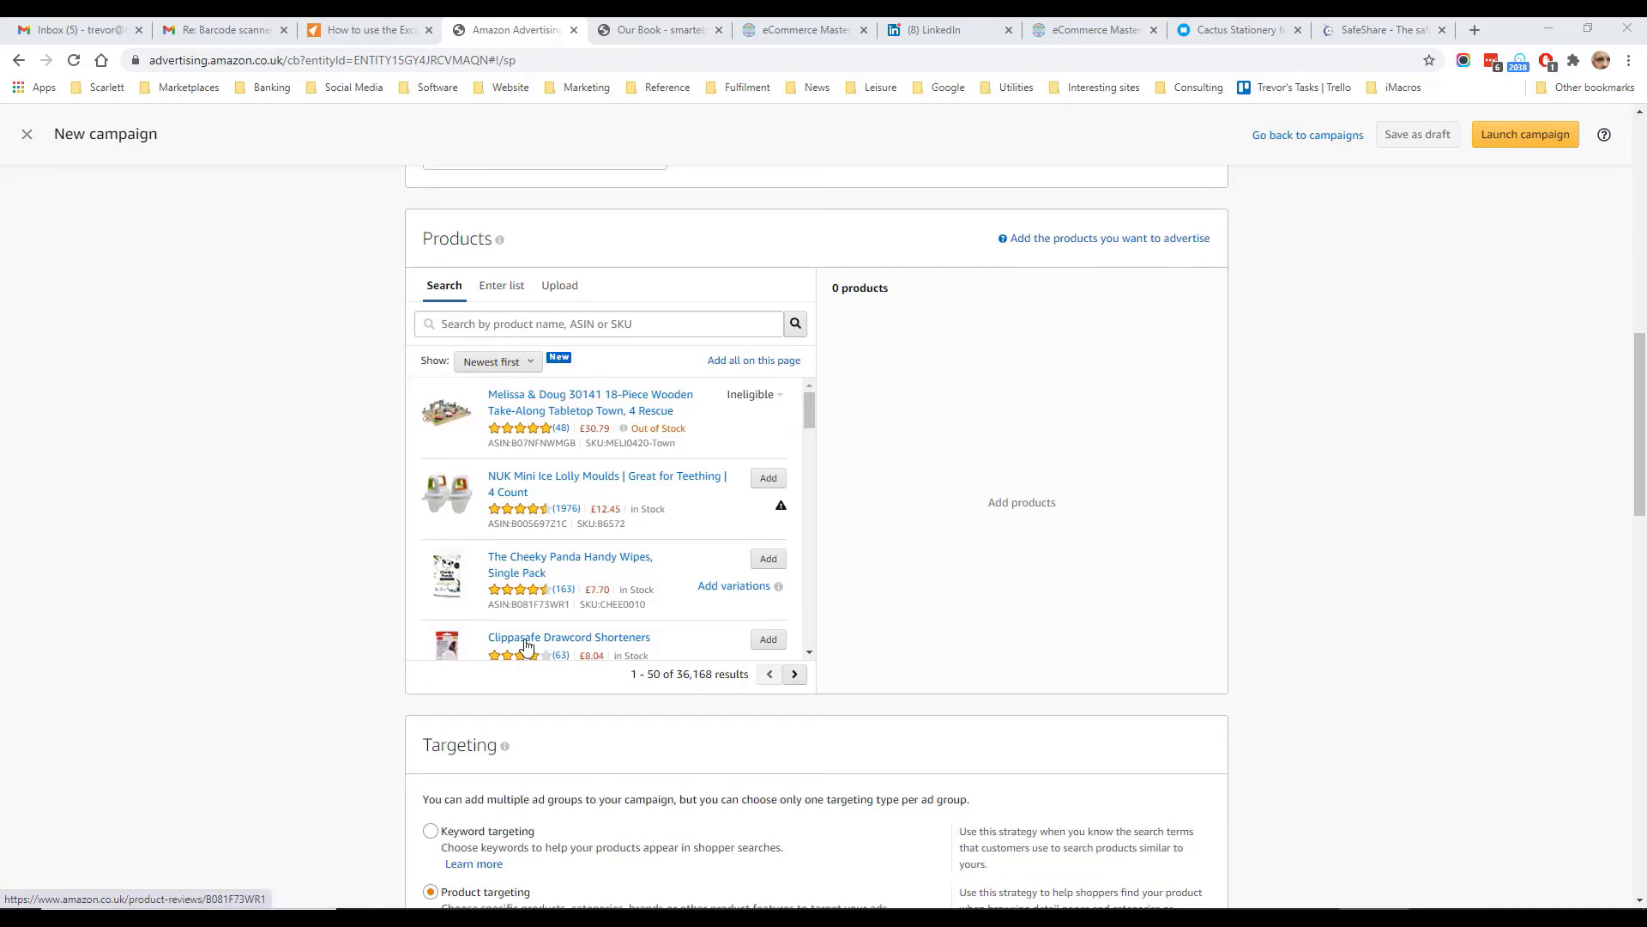
scroll(357, 647, "down", 4)
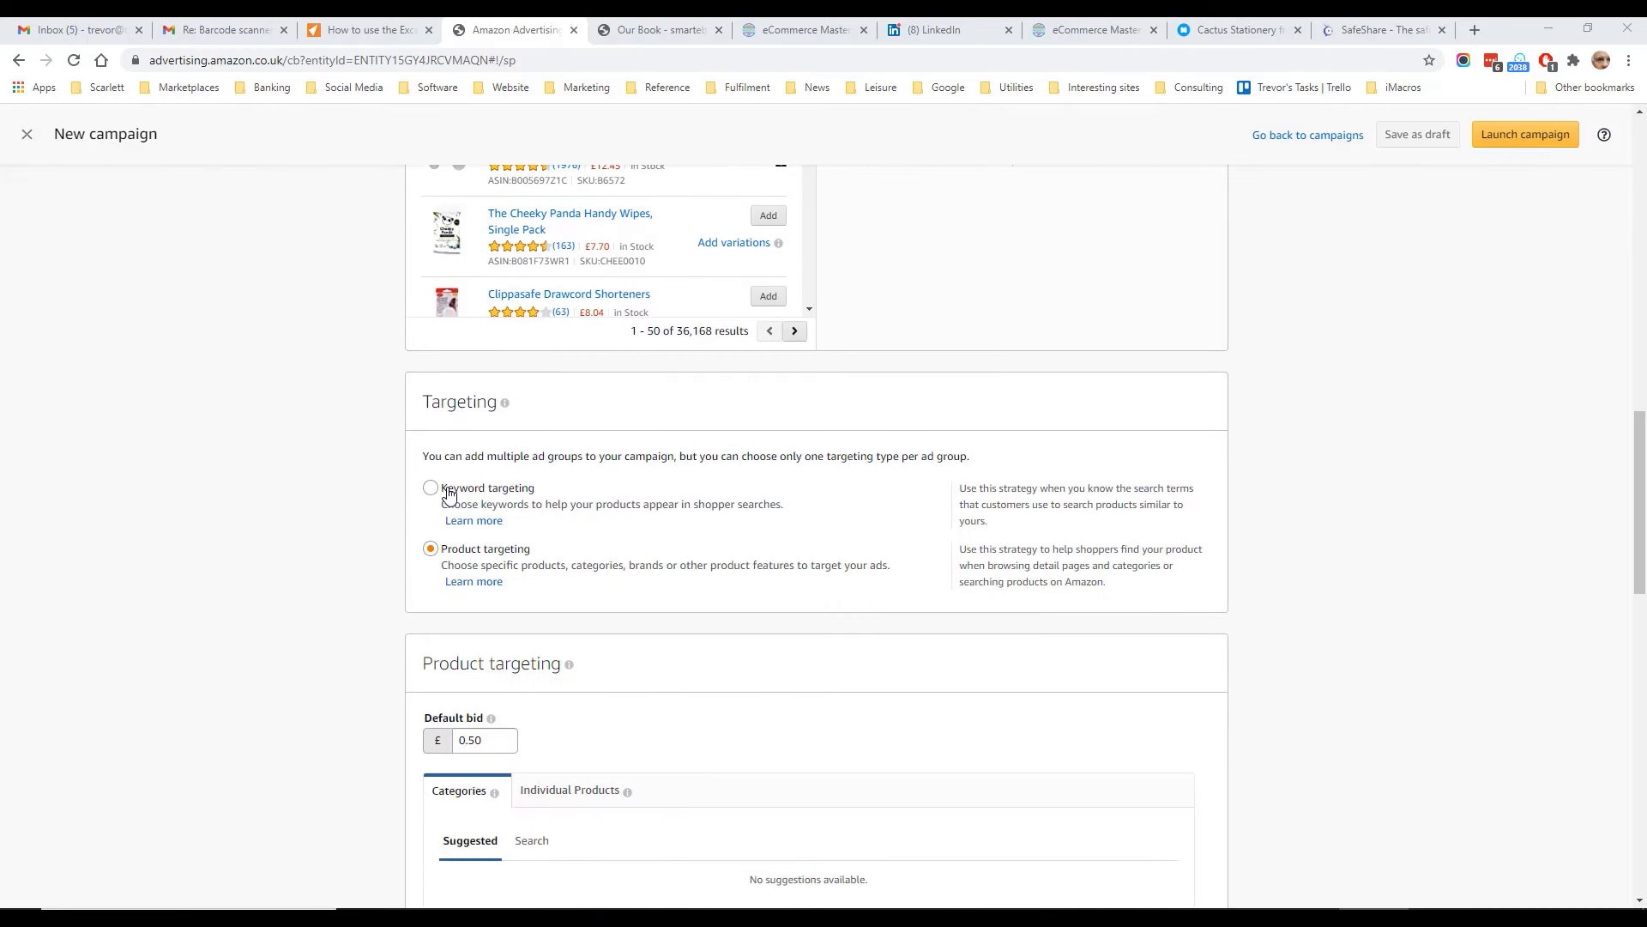
left_click(469, 563)
scroll(470, 564, "down", 4)
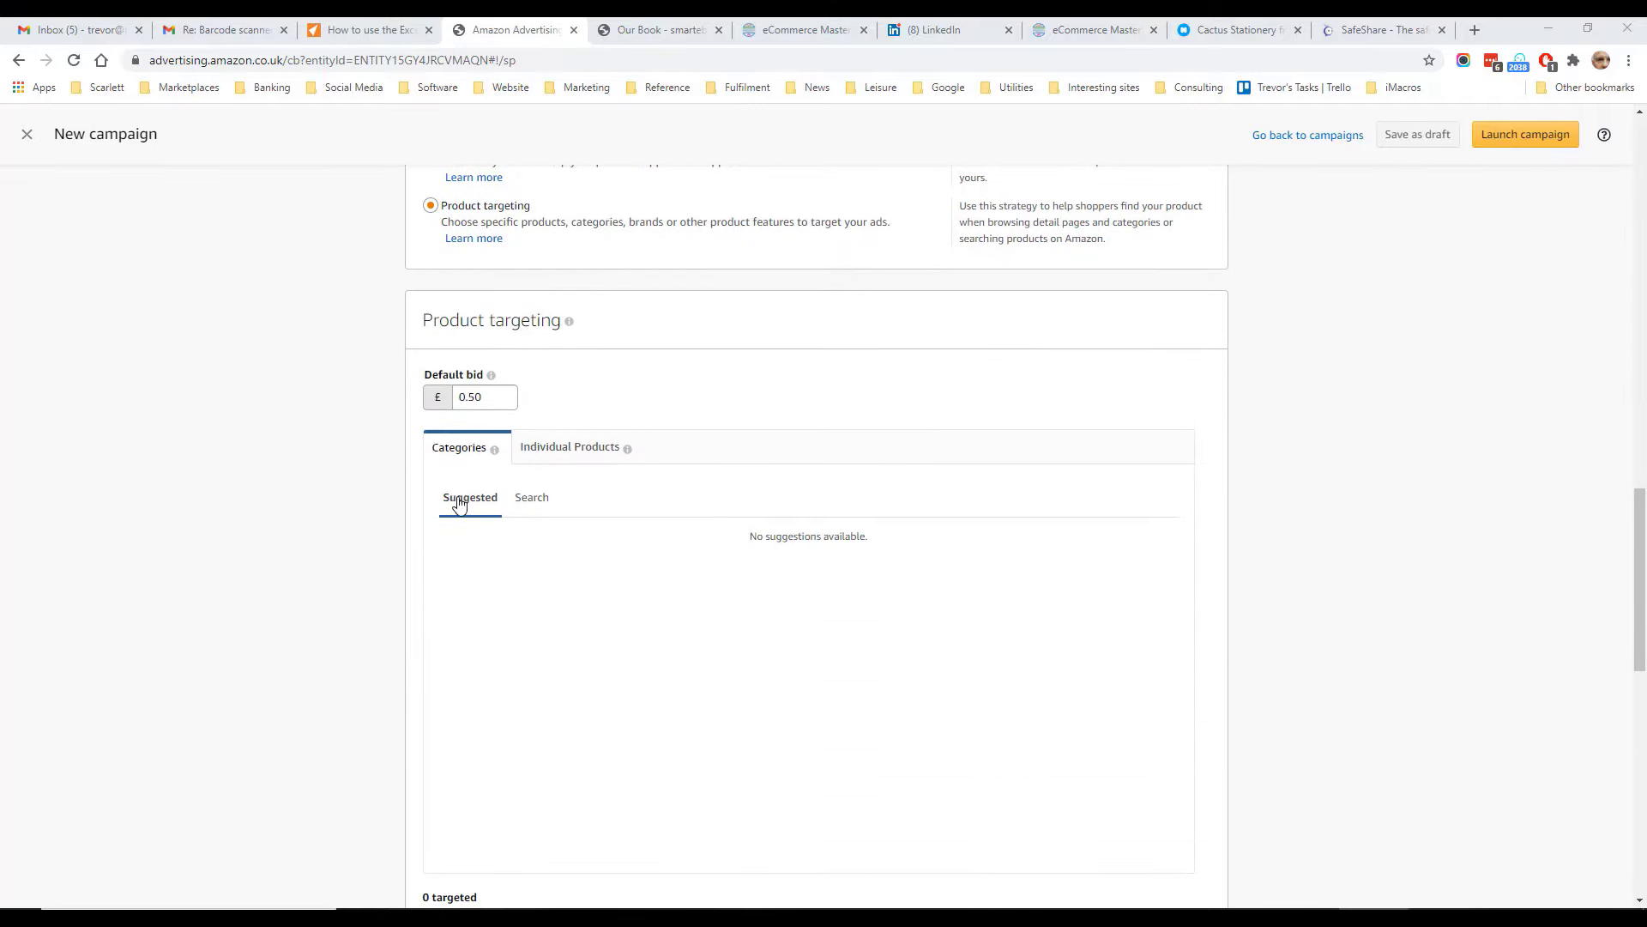
Step: Add the NUK Mini Ice Lolly Moulds, Cheeky Panda Handy Wipes and Clippasafe Drawcord Shorteners to the ad group's products
scroll(503, 534, "up", 9)
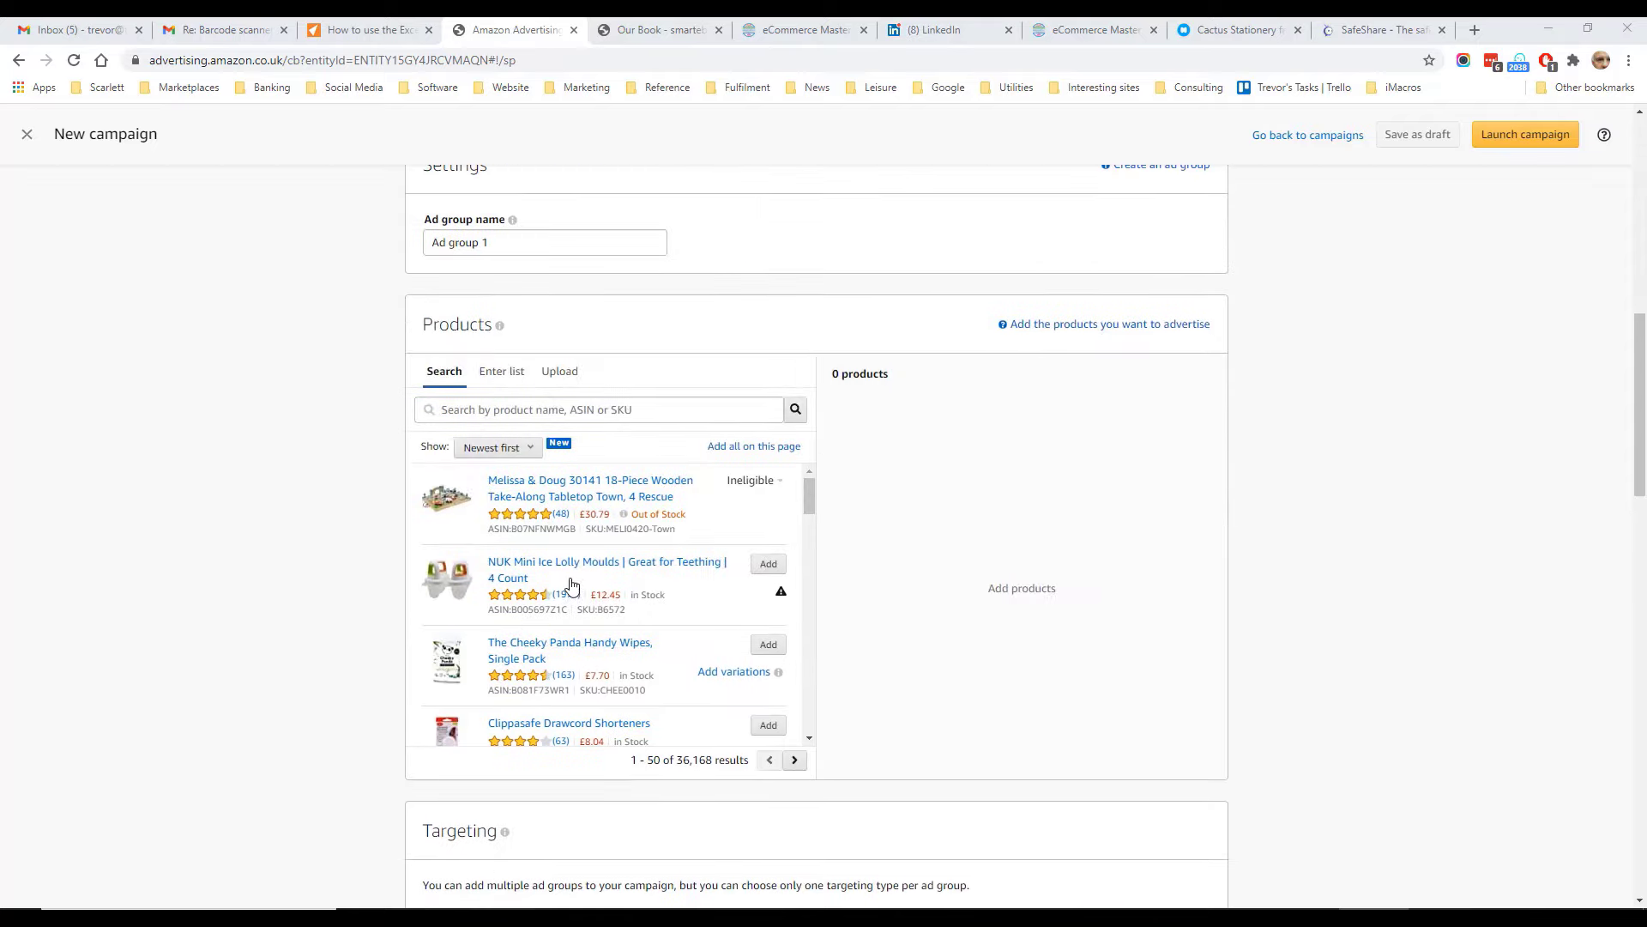
left_click(764, 563)
left_click(767, 645)
left_click(768, 725)
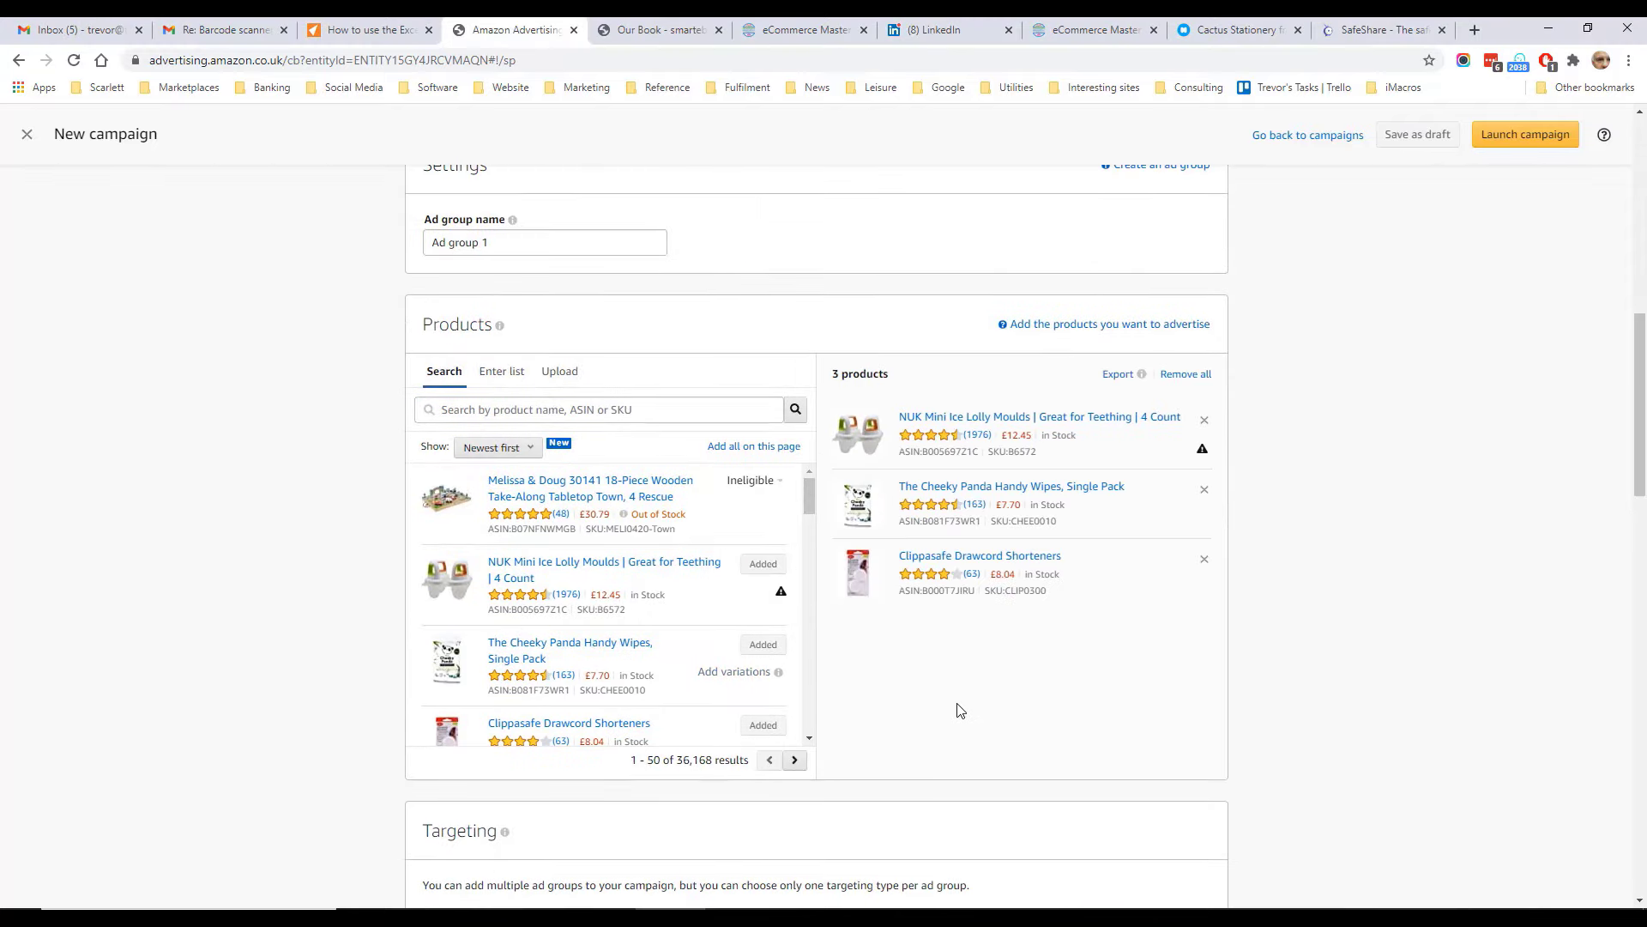
Step: Examine the suggested categories and individual products for product targeting against the products added to the ad group
scroll(954, 706, "down", 8)
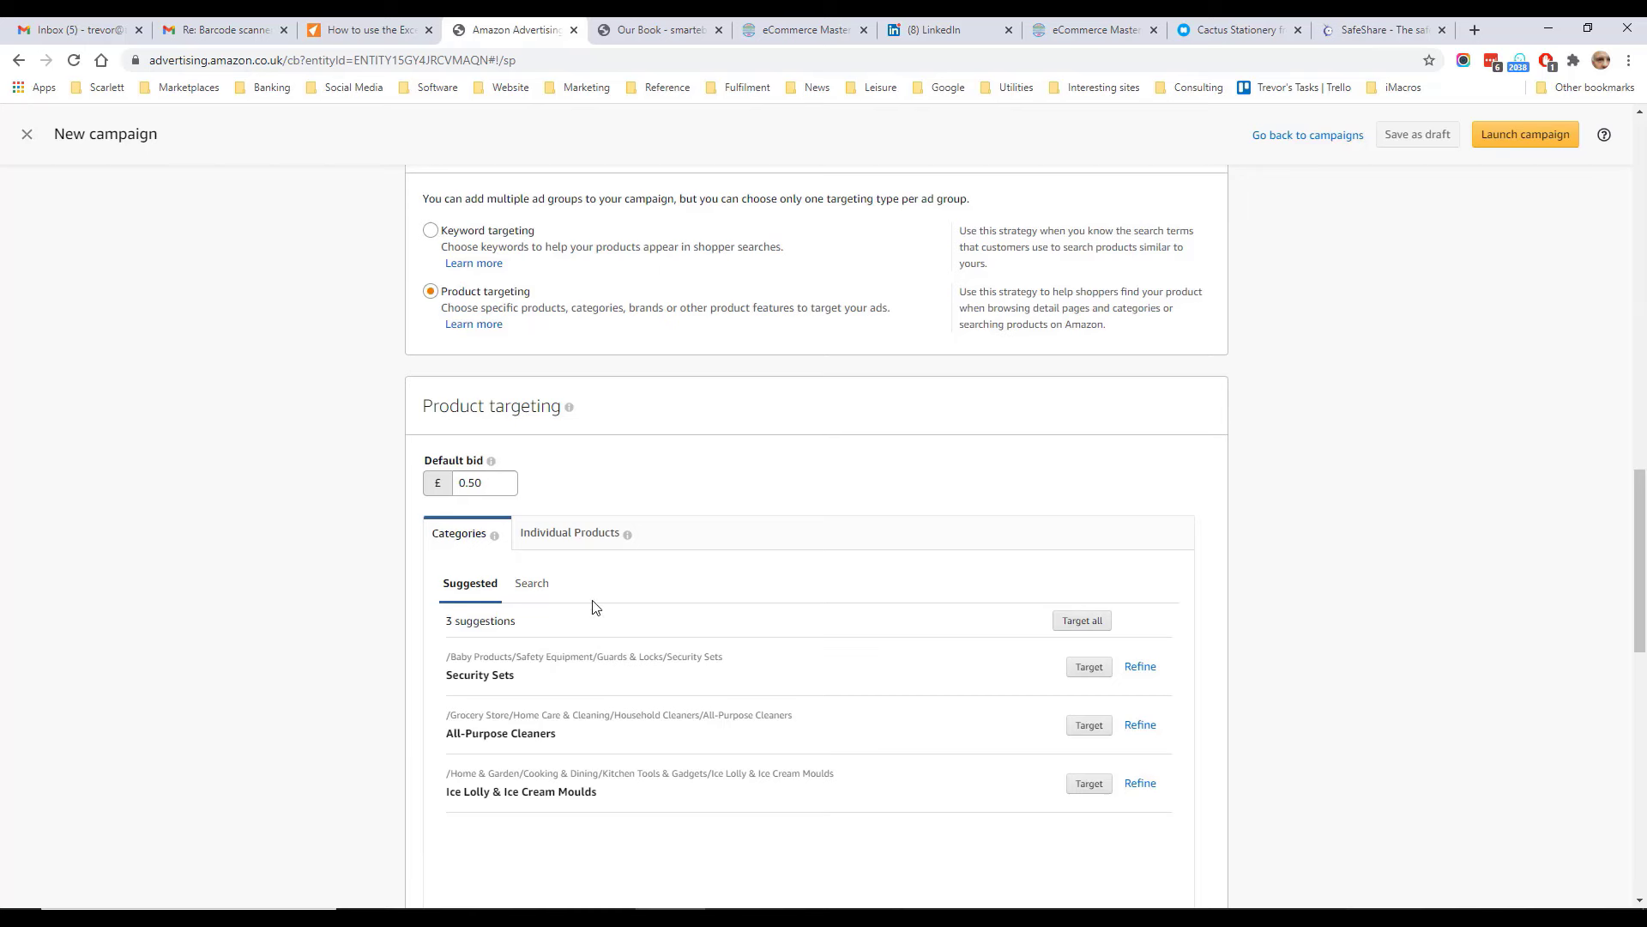
left_click(571, 537)
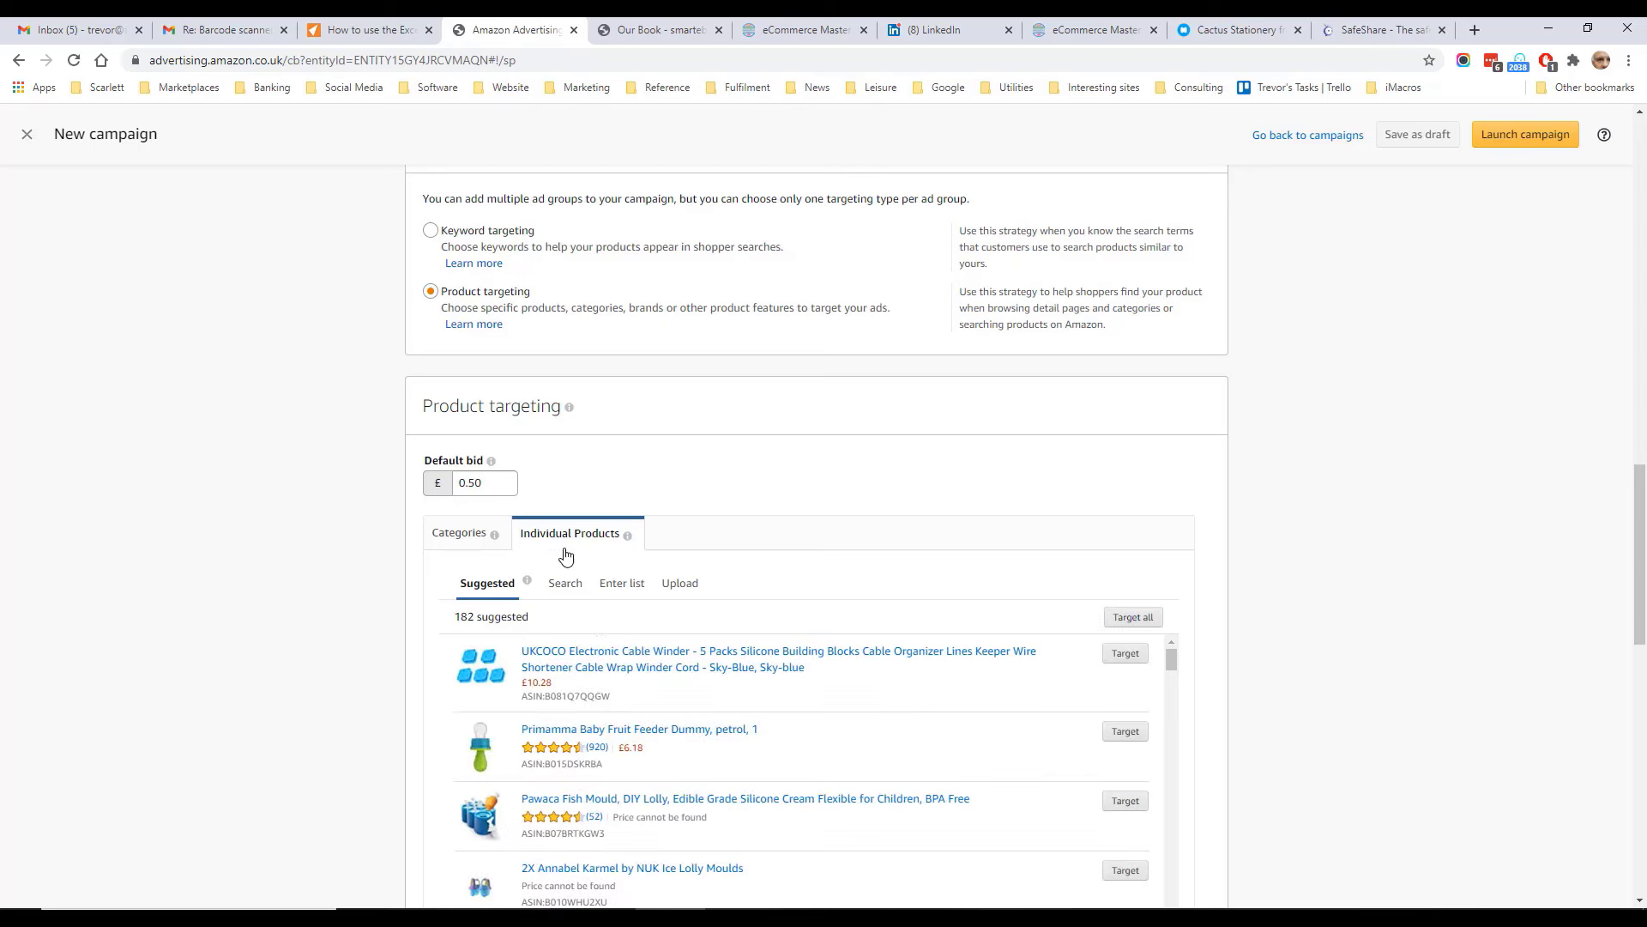
scroll(737, 686, "down", 8)
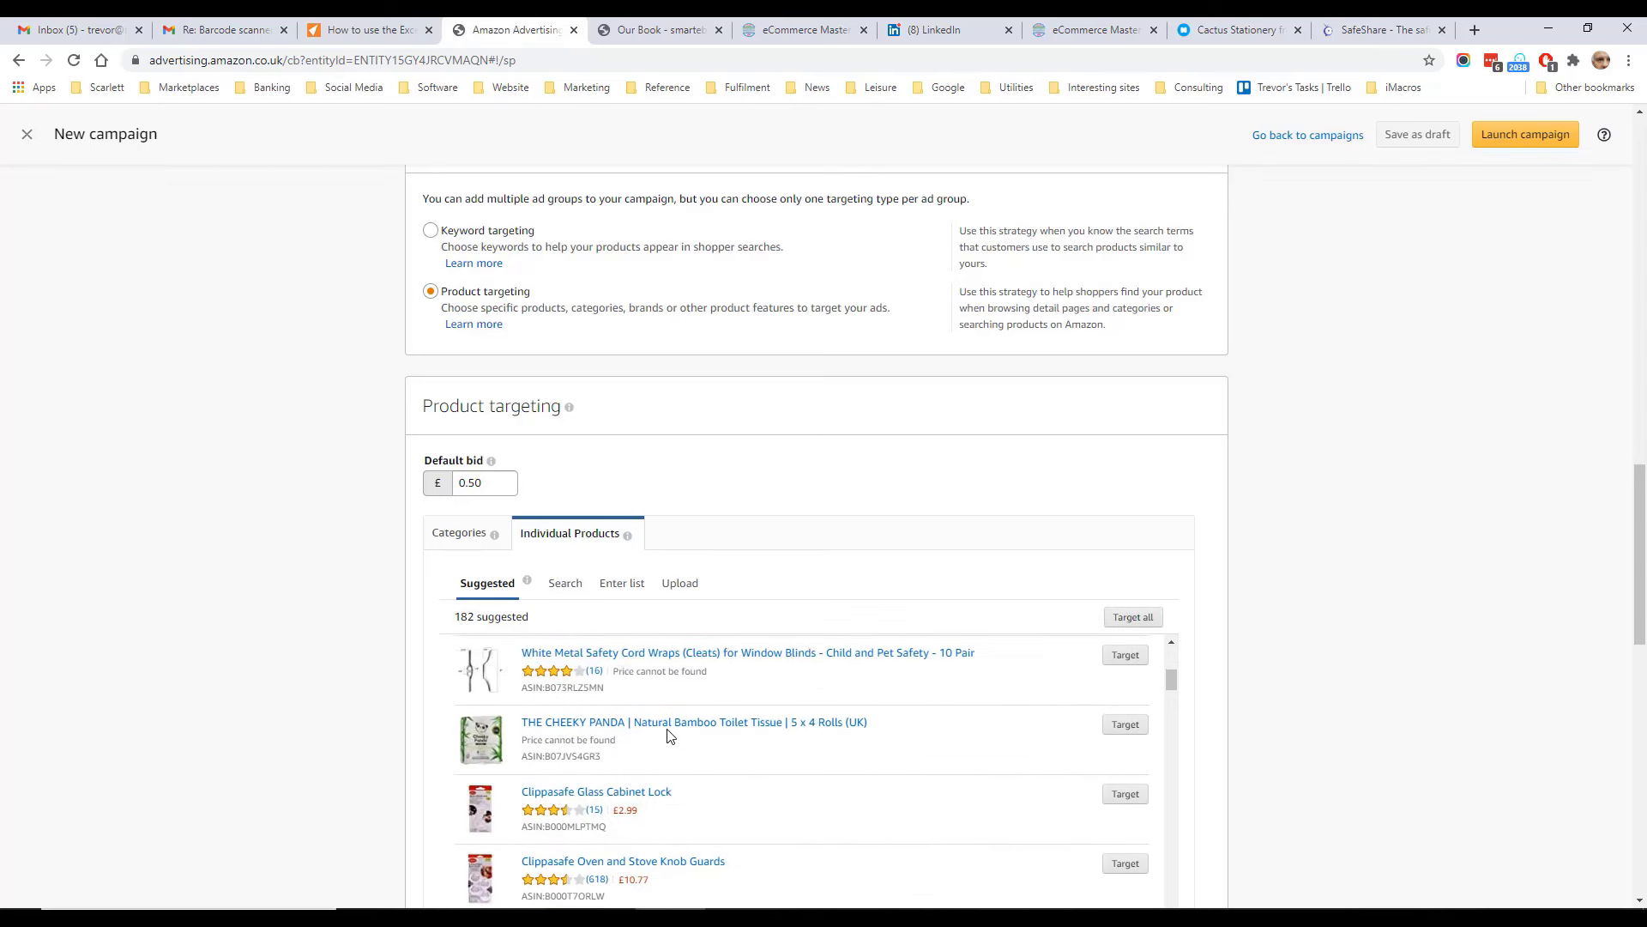
scroll(1201, 743, "down", 2)
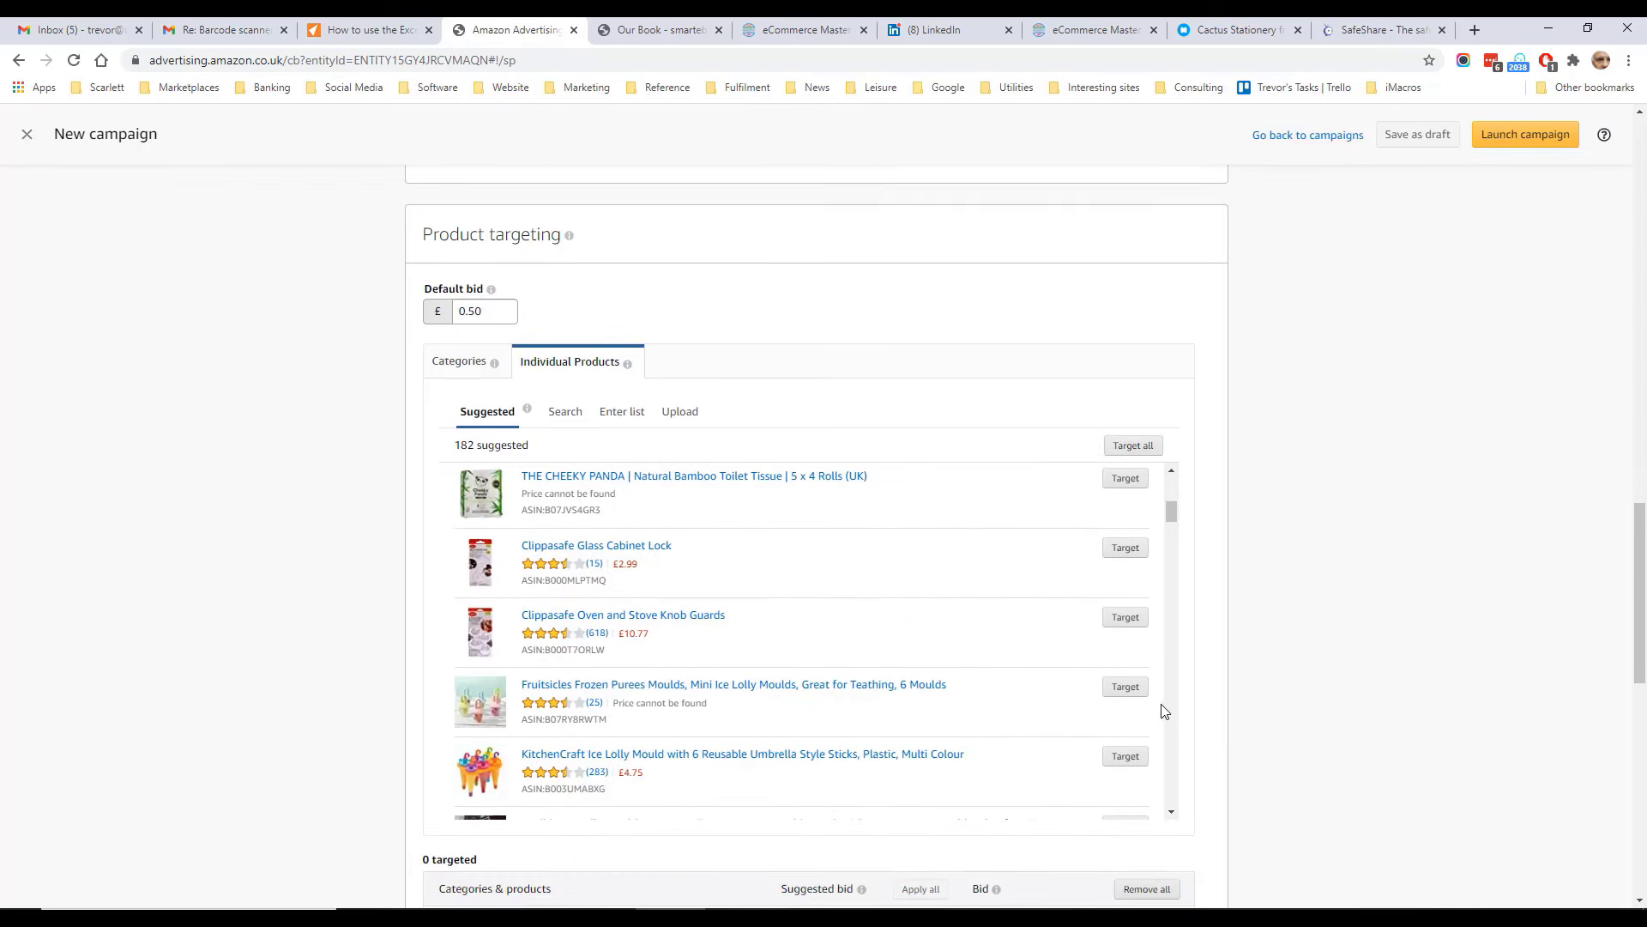
scroll(901, 659, "up", 2)
scroll(1063, 378, "up", 20)
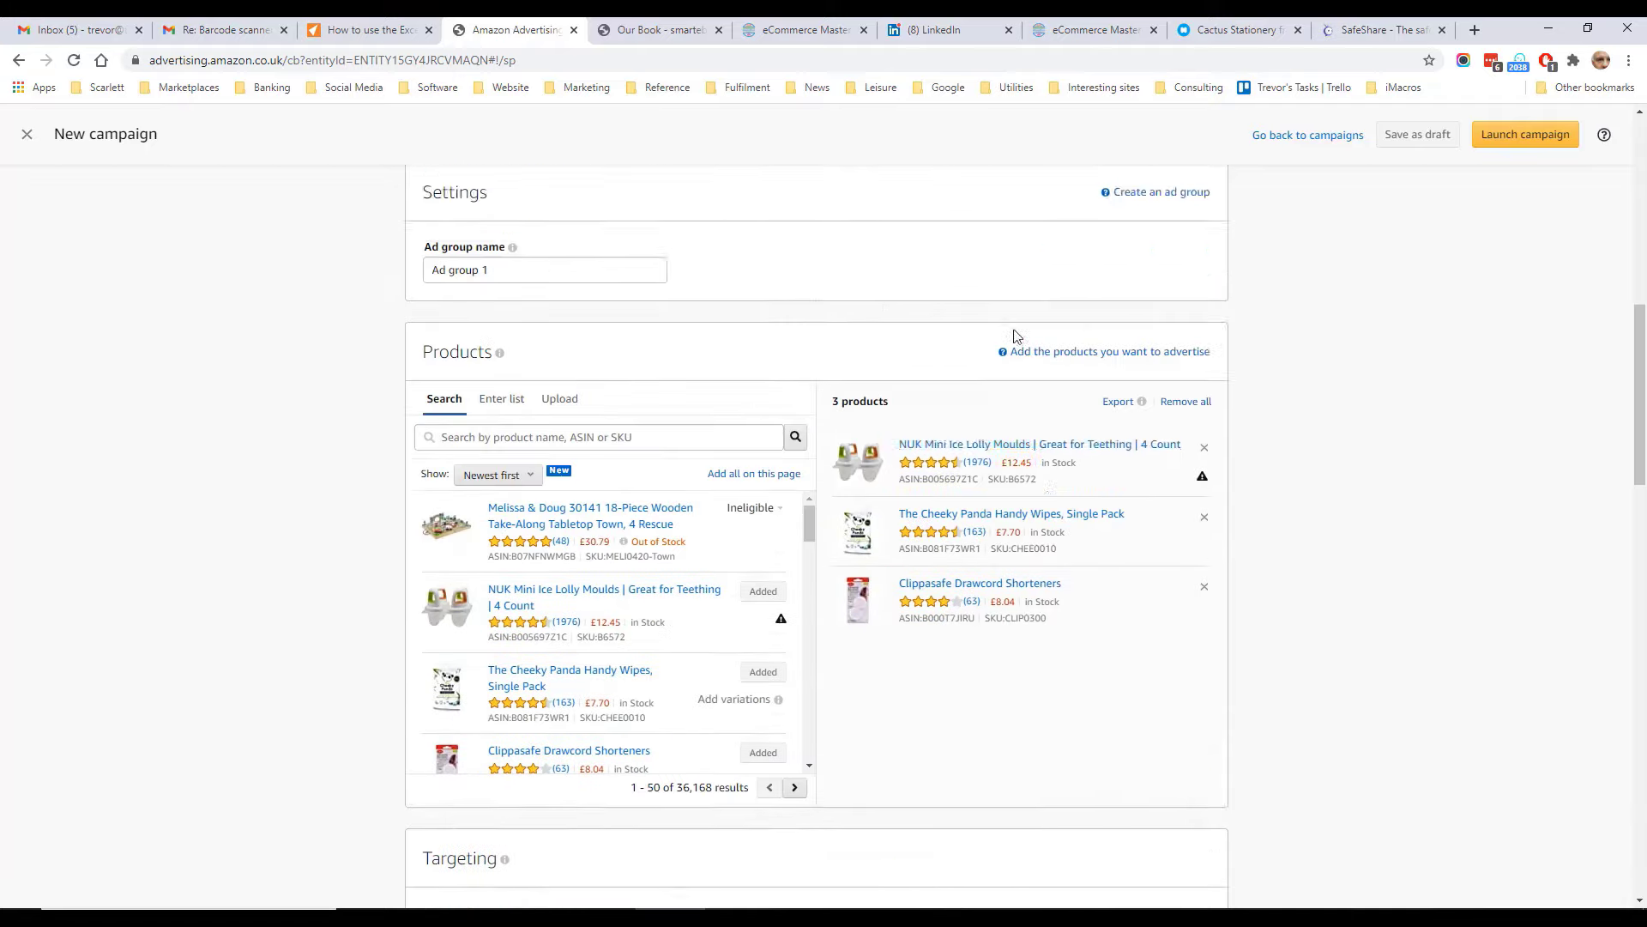
scroll(829, 764, "down", 8)
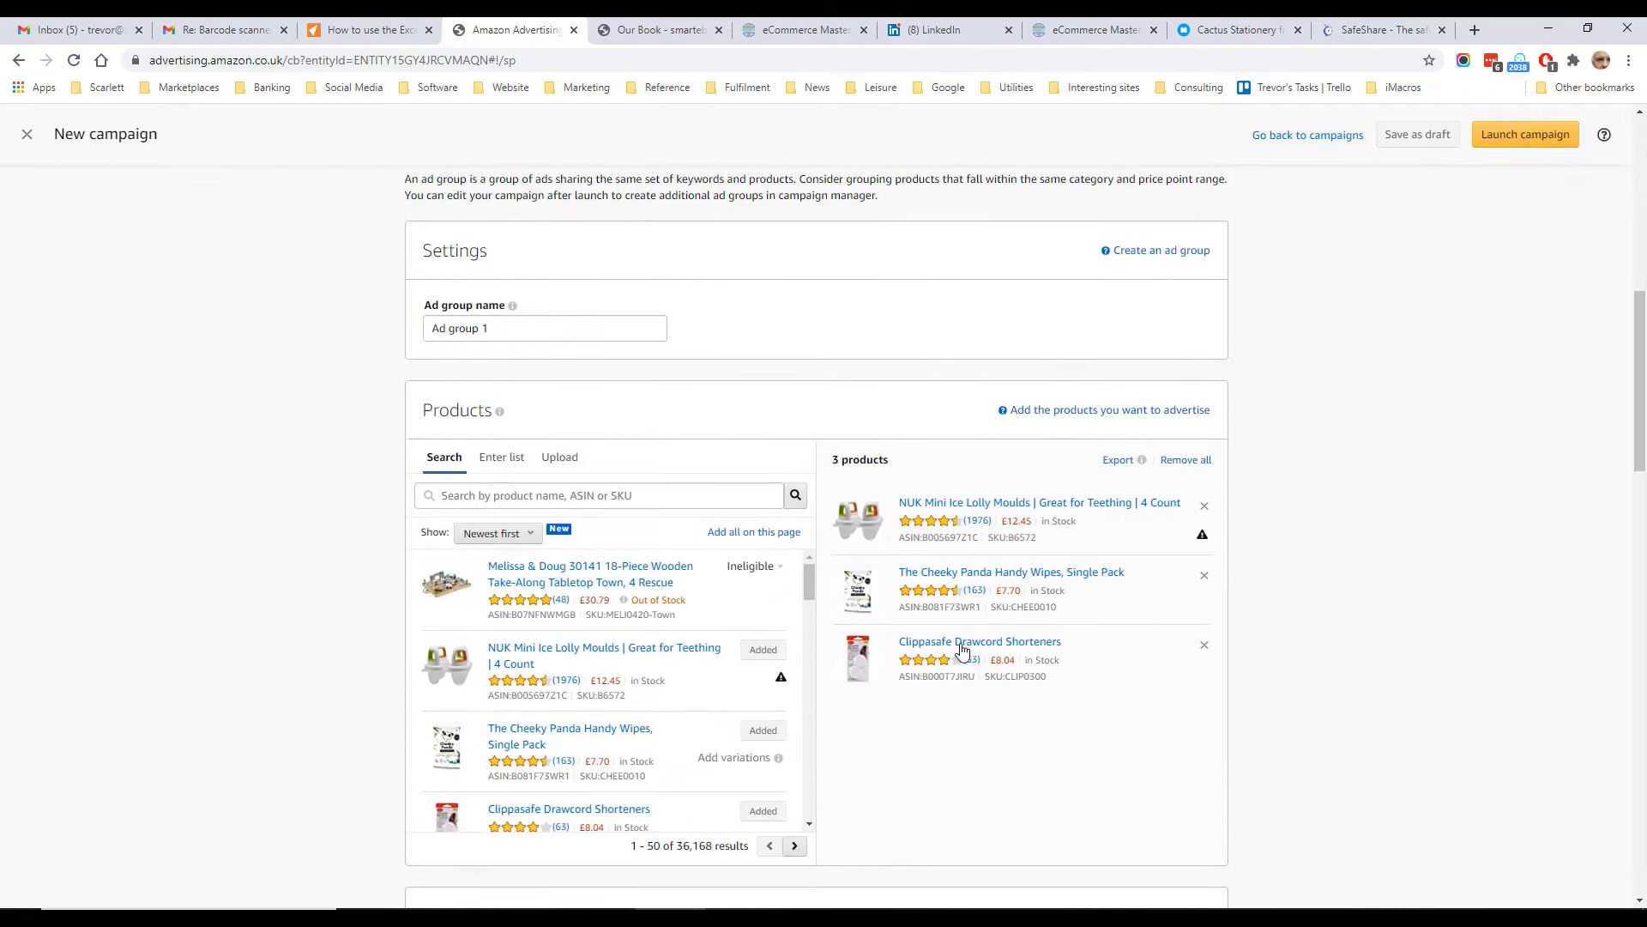
scroll(956, 648, "down", 5)
scroll(961, 654, "down", 5)
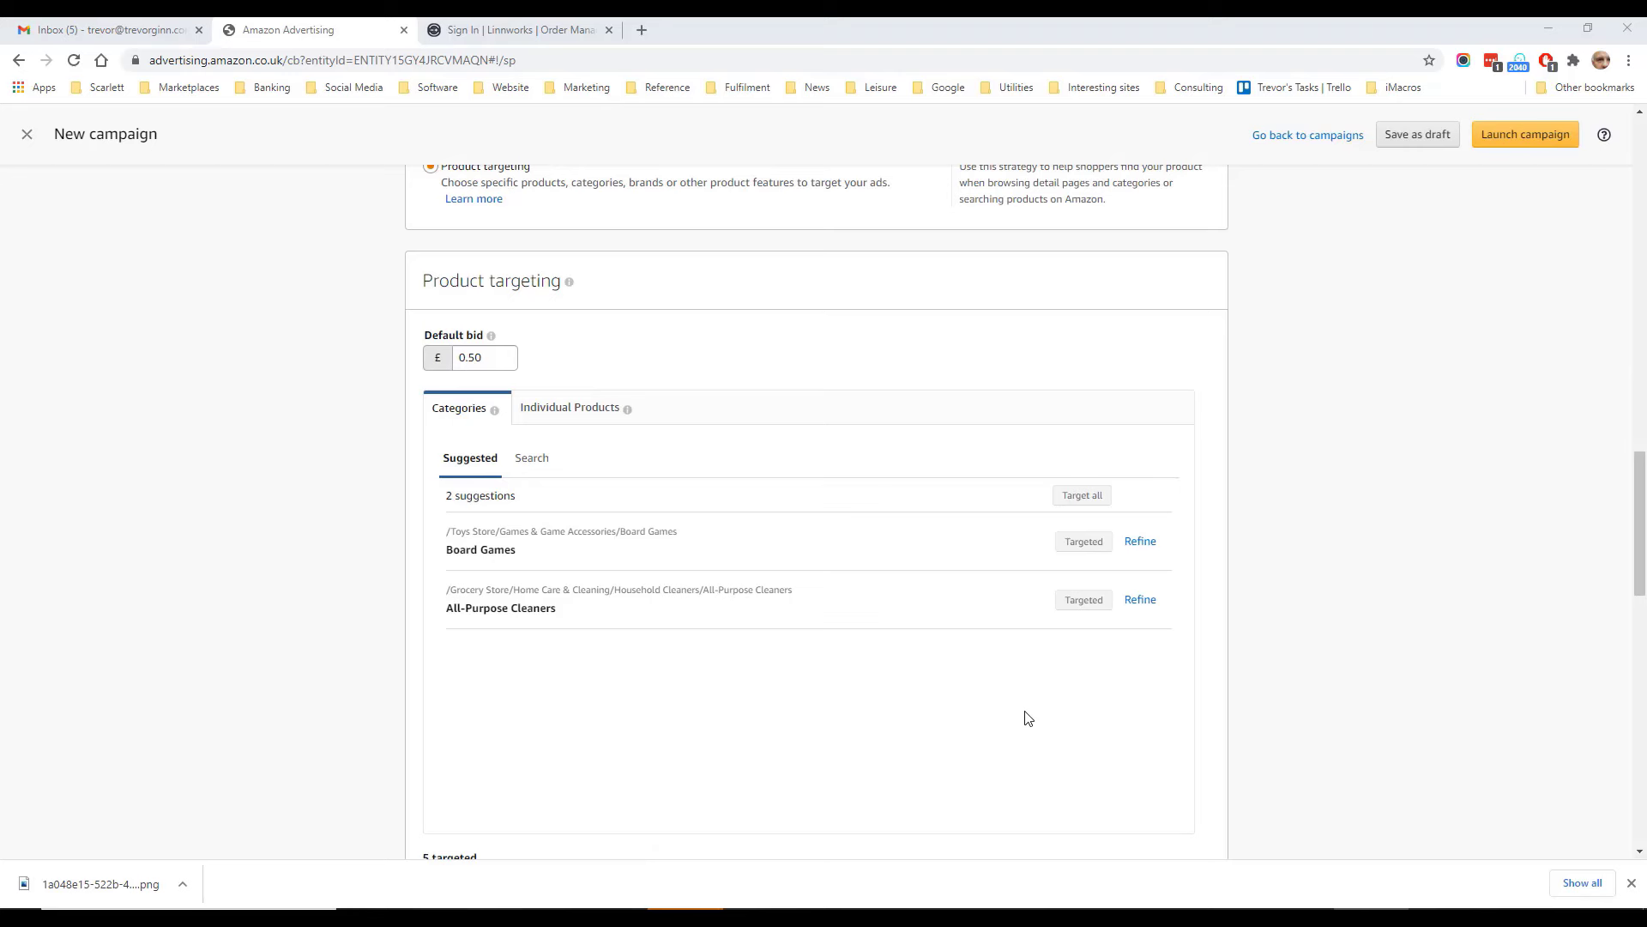
Step: Target the Orchard Toys Shopping Trolley Shaped Floor Puzzle and the Cheeky Panda bamboo toilet tissue as individual products
left_click(551, 411)
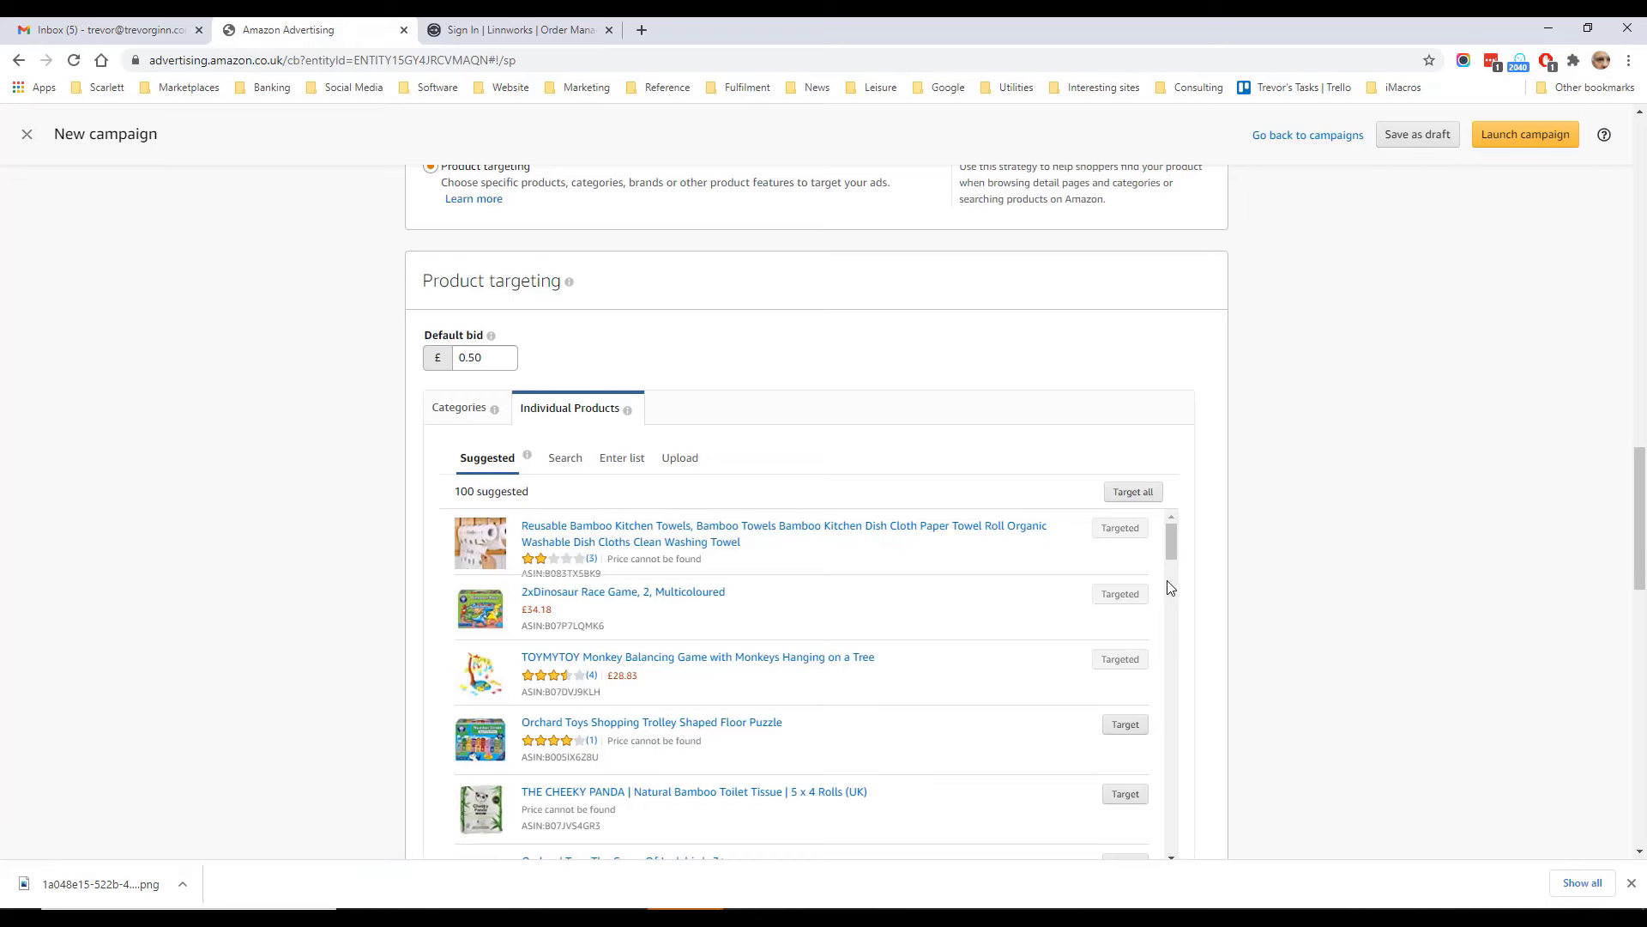
left_click(1125, 725)
left_click(1125, 795)
scroll(1227, 743, "down", 1)
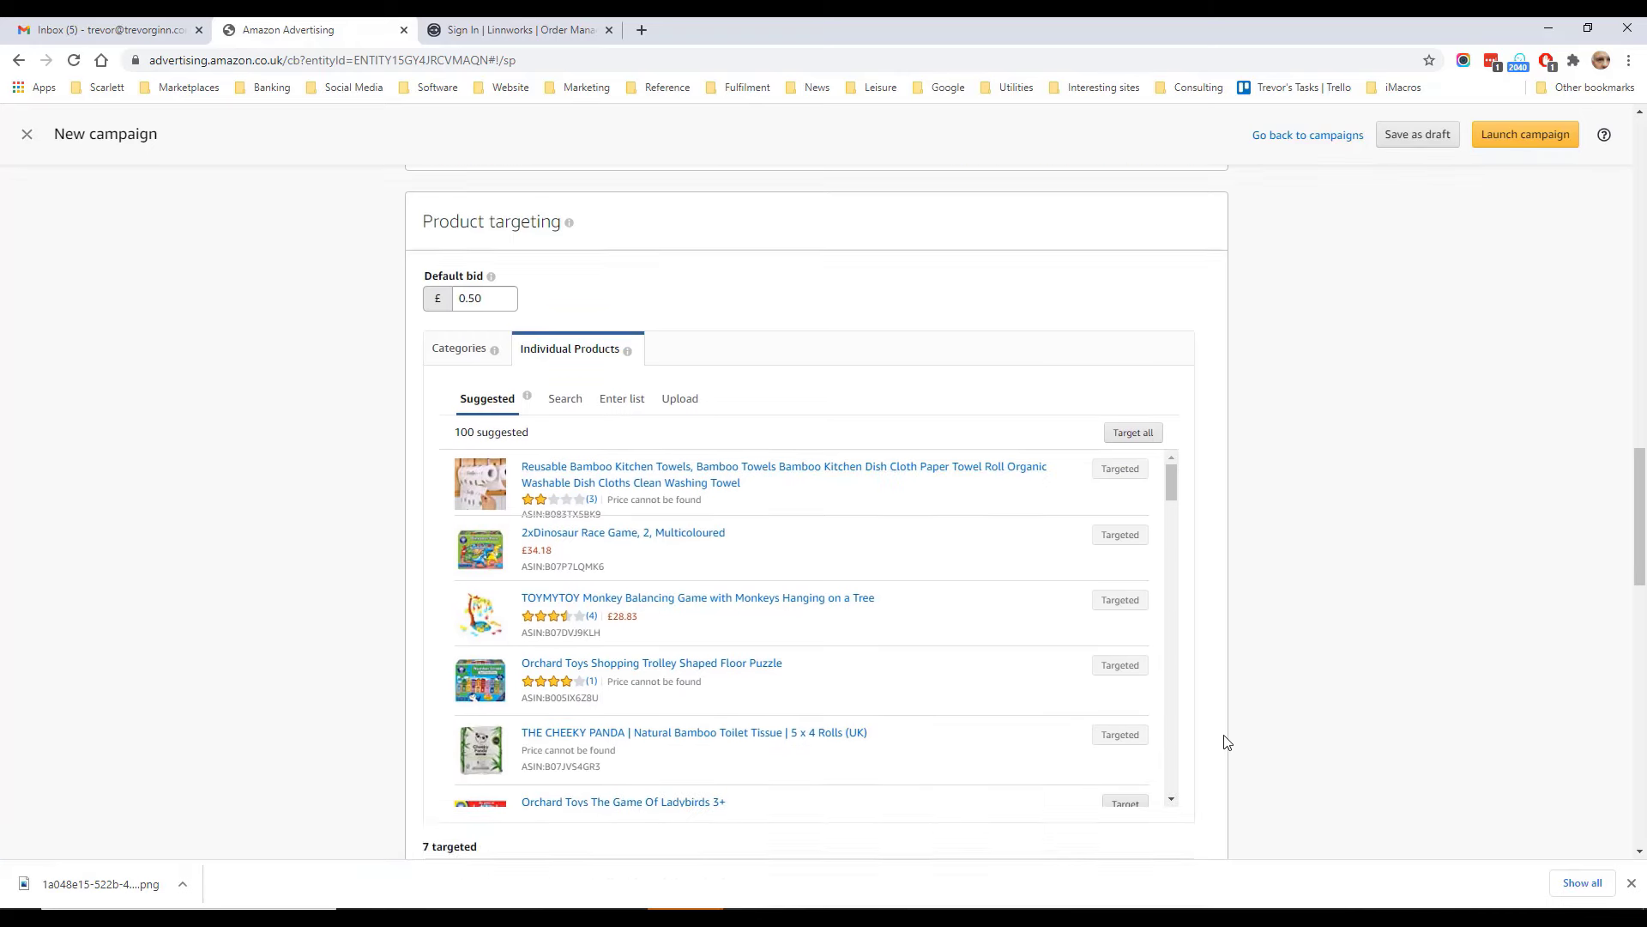
Step: Set the bid for the targeted Cheeky Panda bamboo toilet tissue to £0.40
scroll(1227, 742, "down", 5)
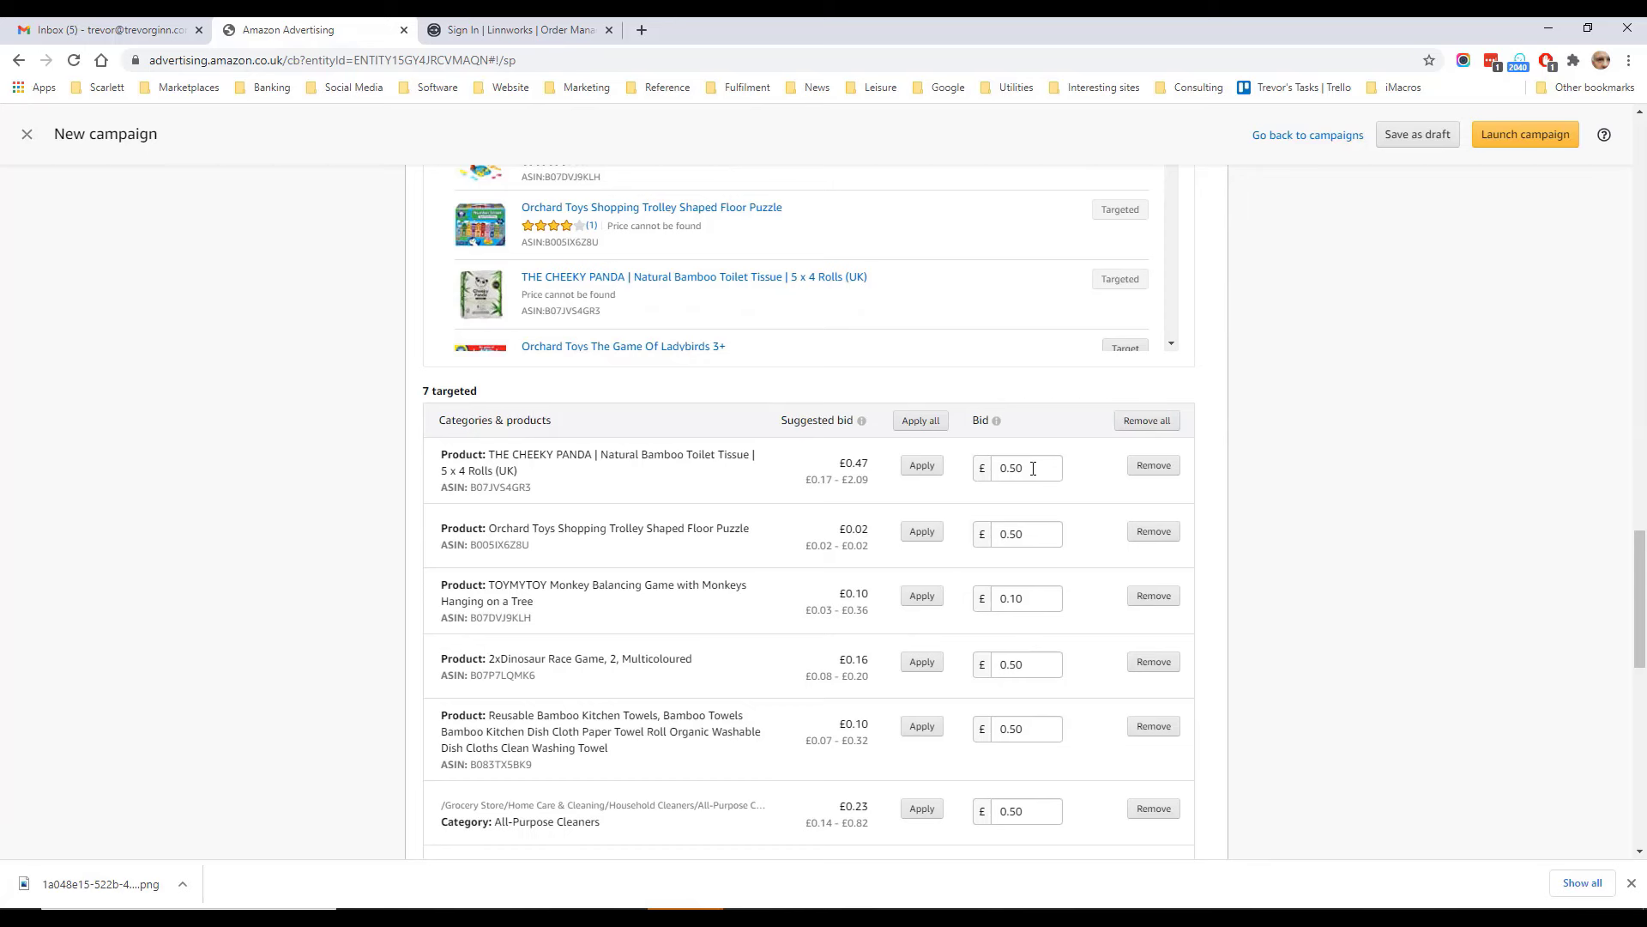
left_click(917, 470)
left_click_drag(1034, 471, 960, 460)
type("0.")
scroll(1243, 532, "down", 3)
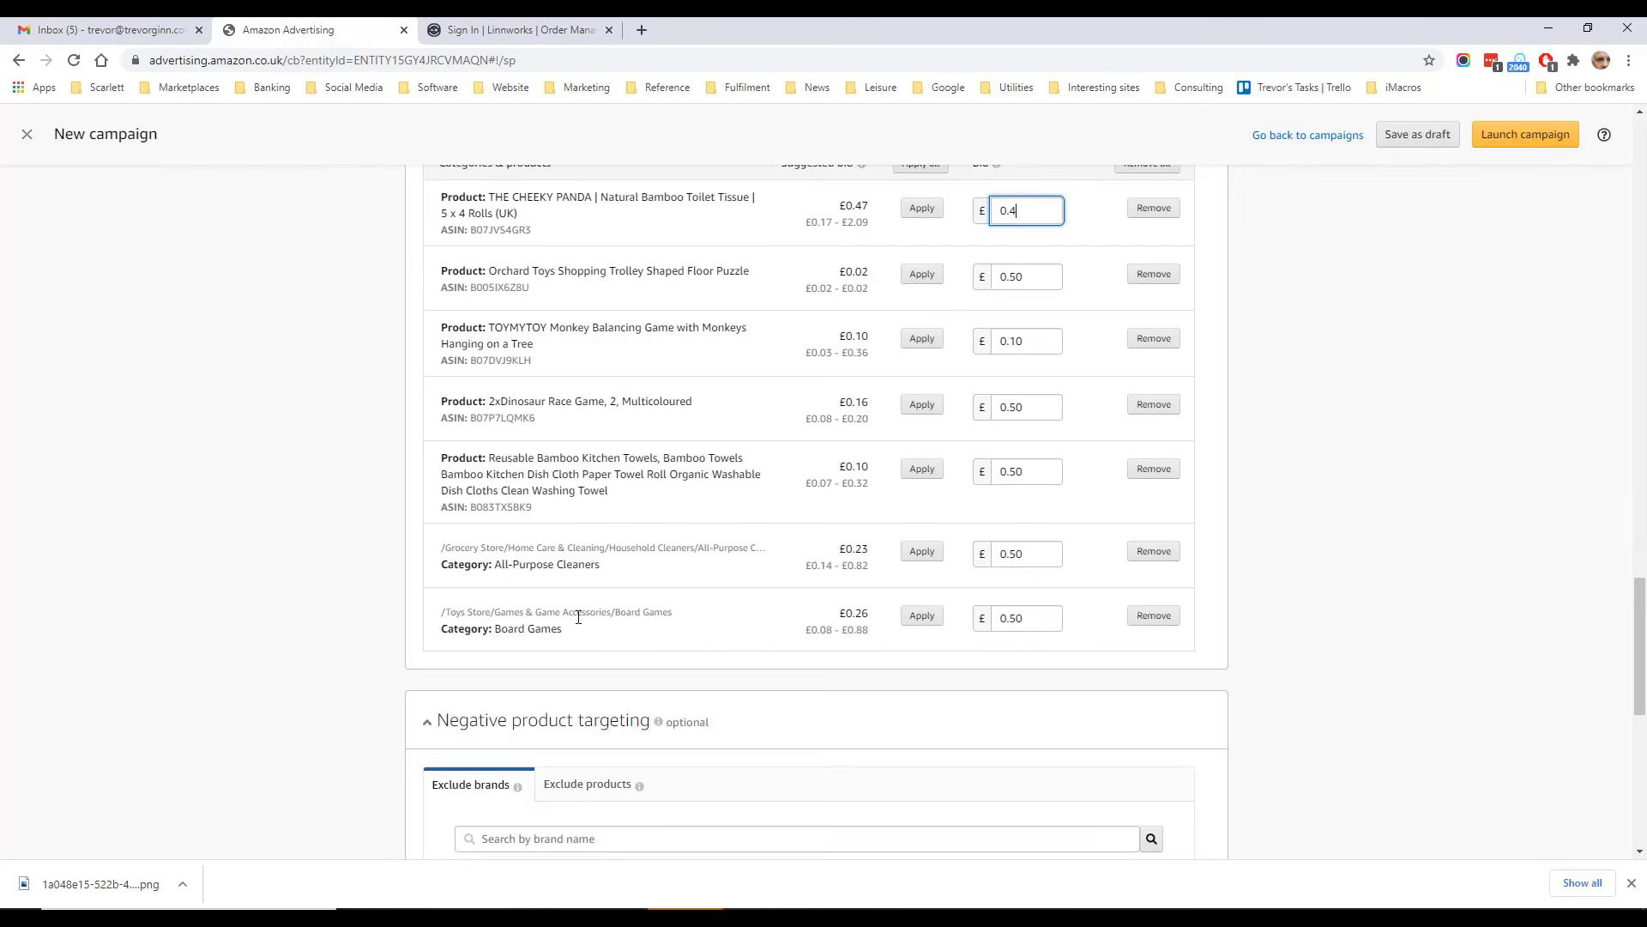
Step: Review the brand, age range, price, star rating and shipping refinements for the Board Games category, leaving them unapplied
scroll(839, 599, "up", 5)
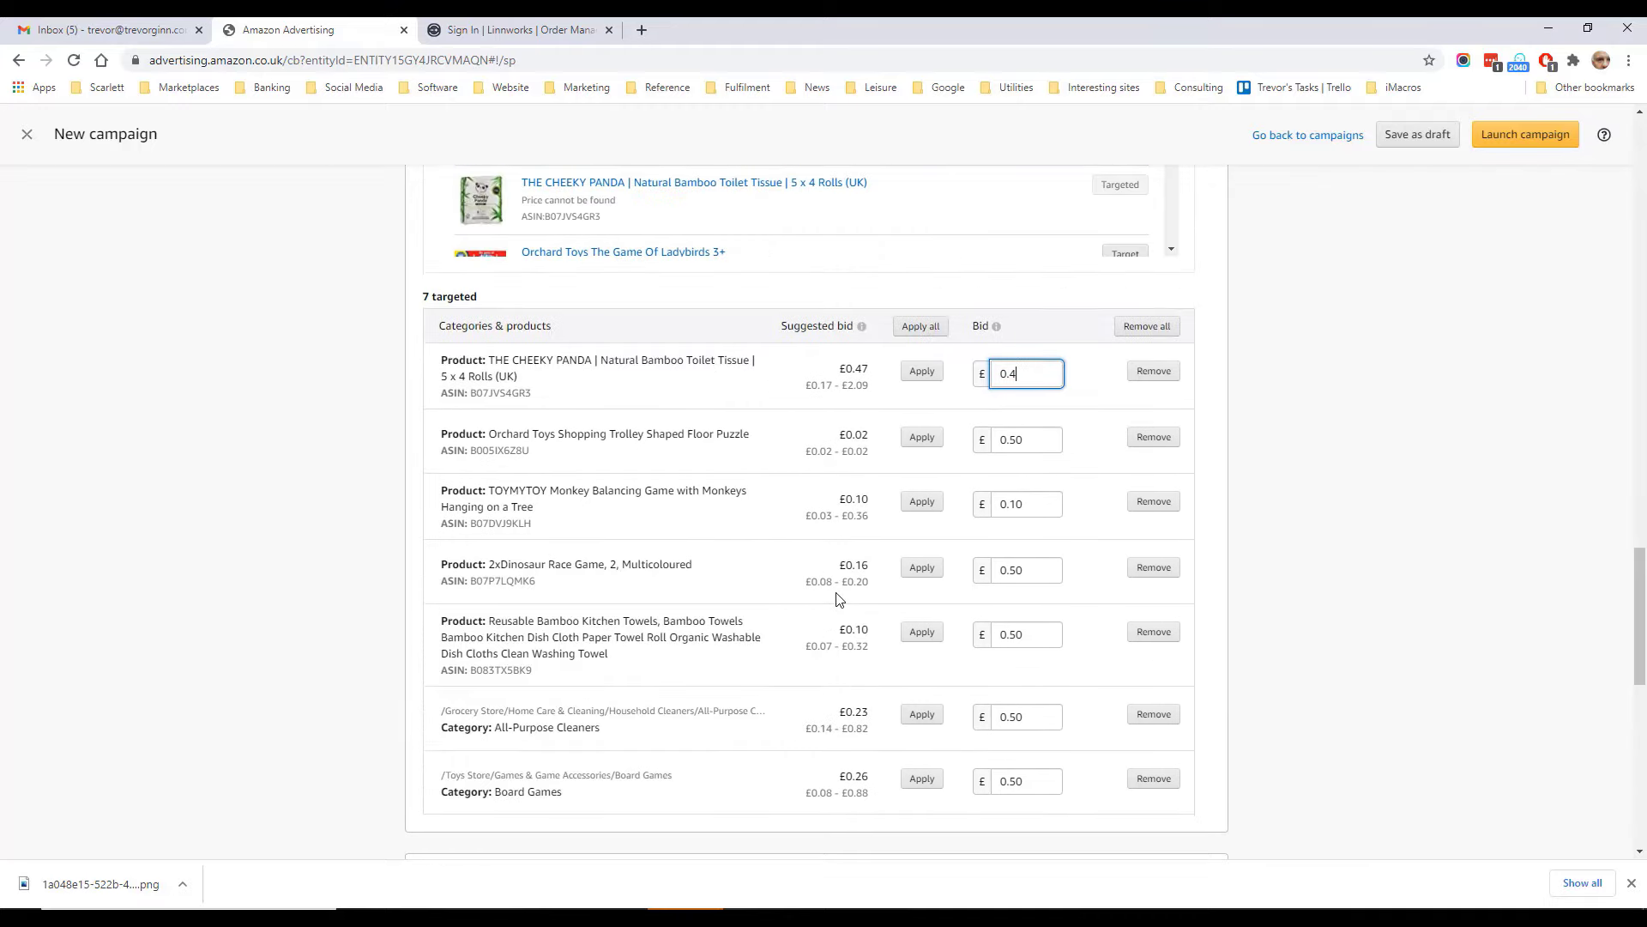
scroll(839, 598, "up", 5)
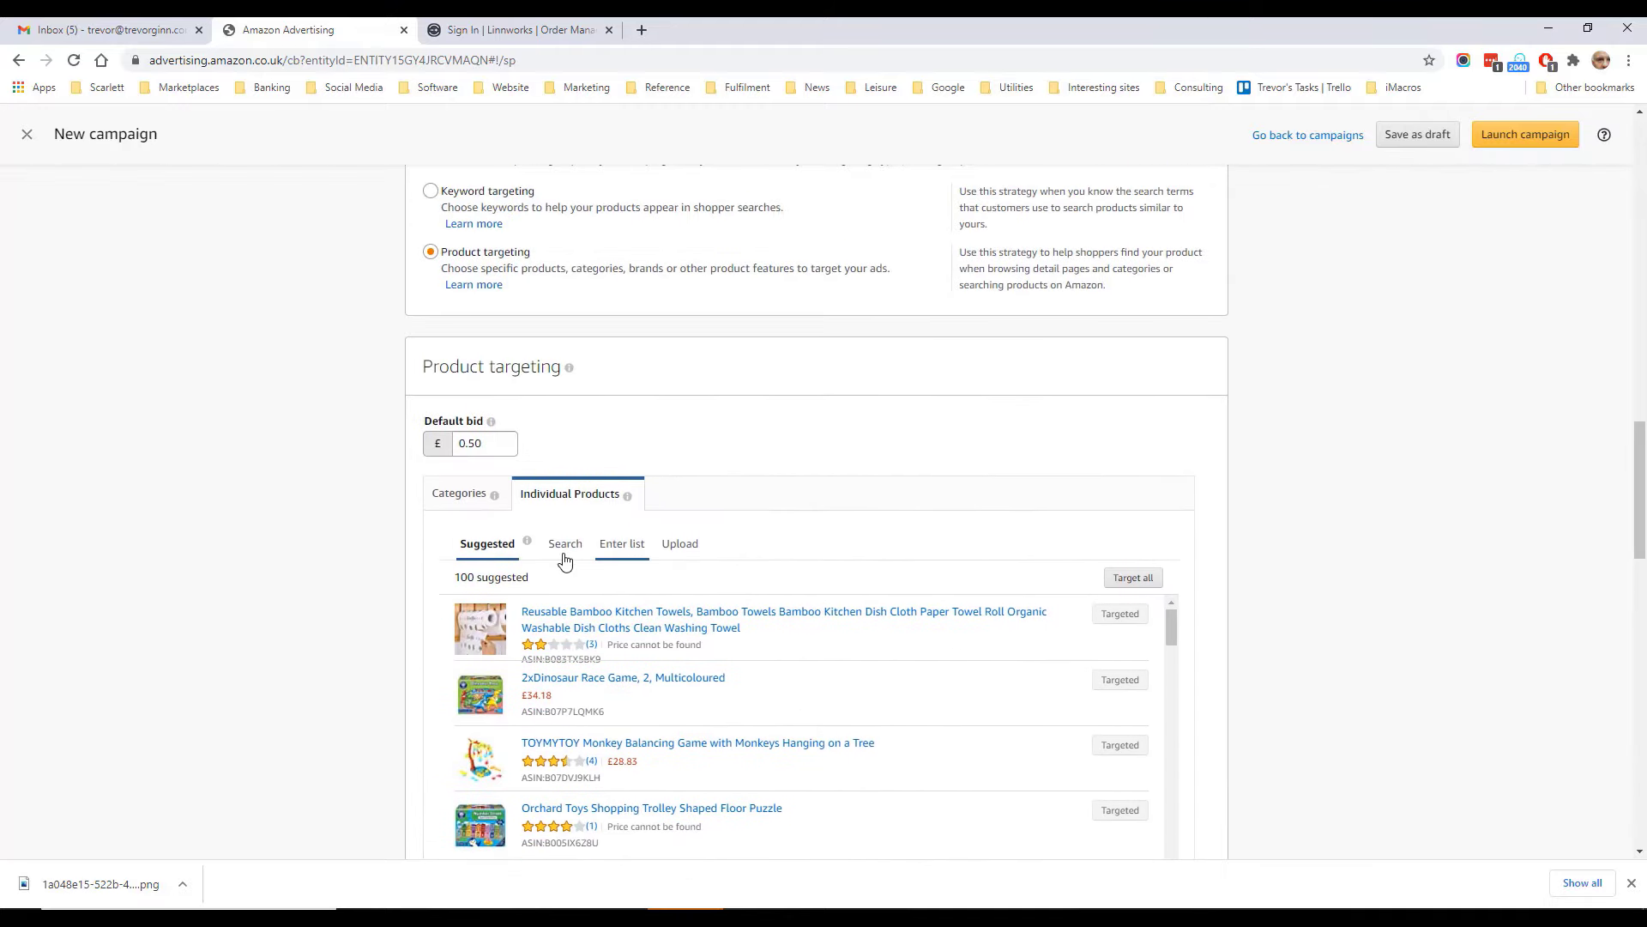
left_click(463, 495)
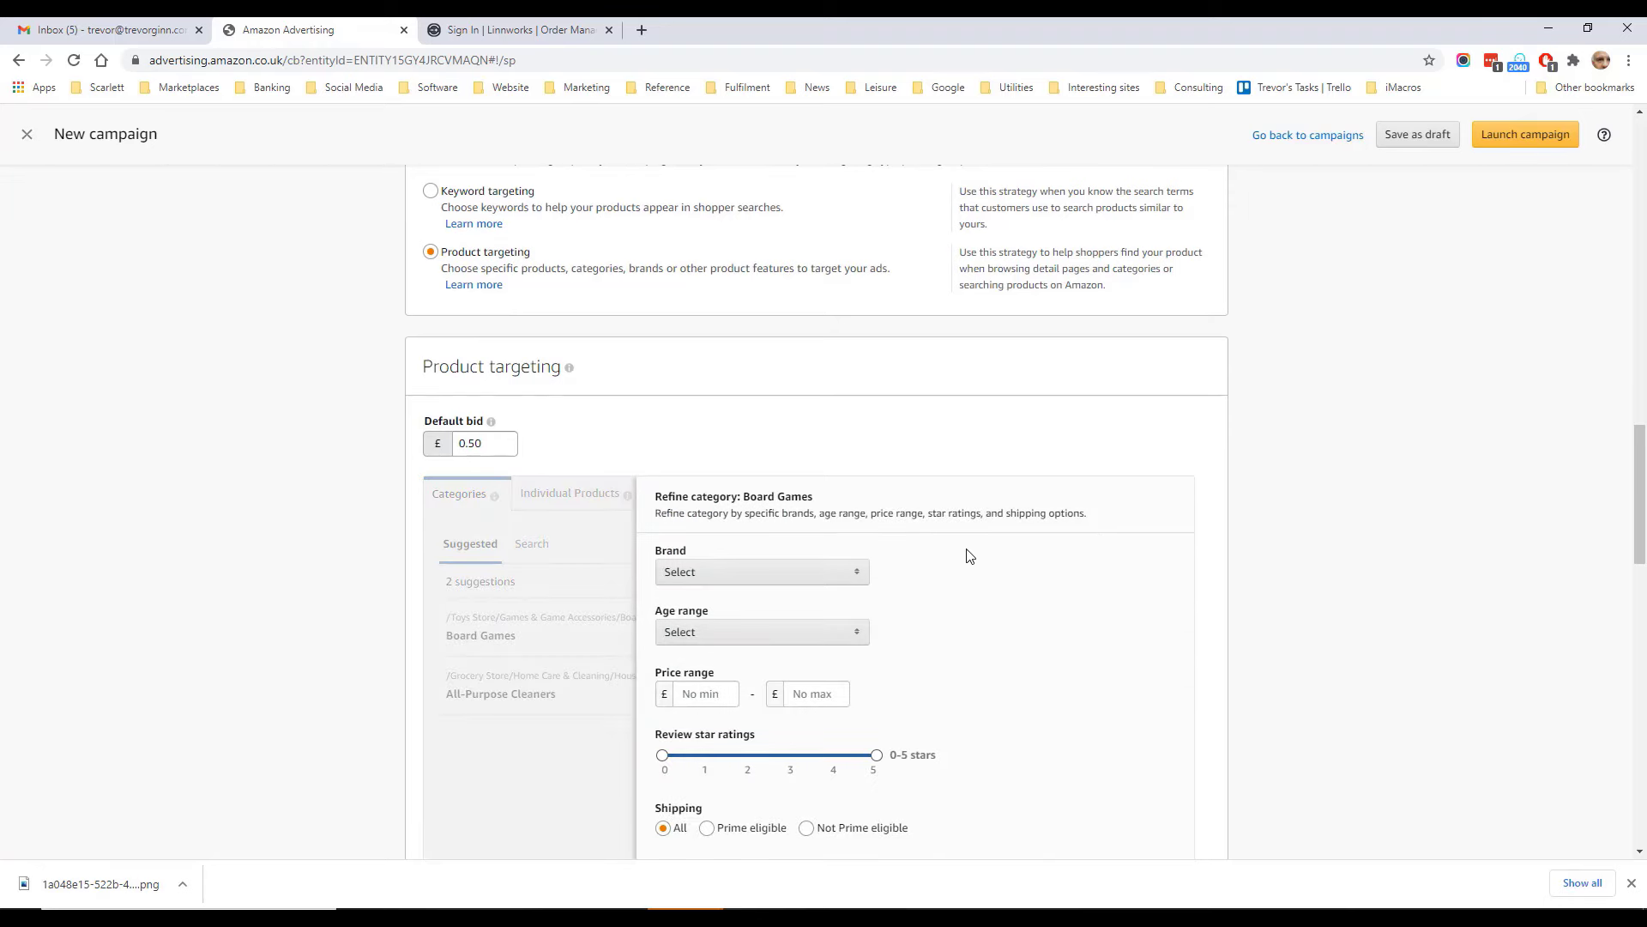
left_click(831, 578)
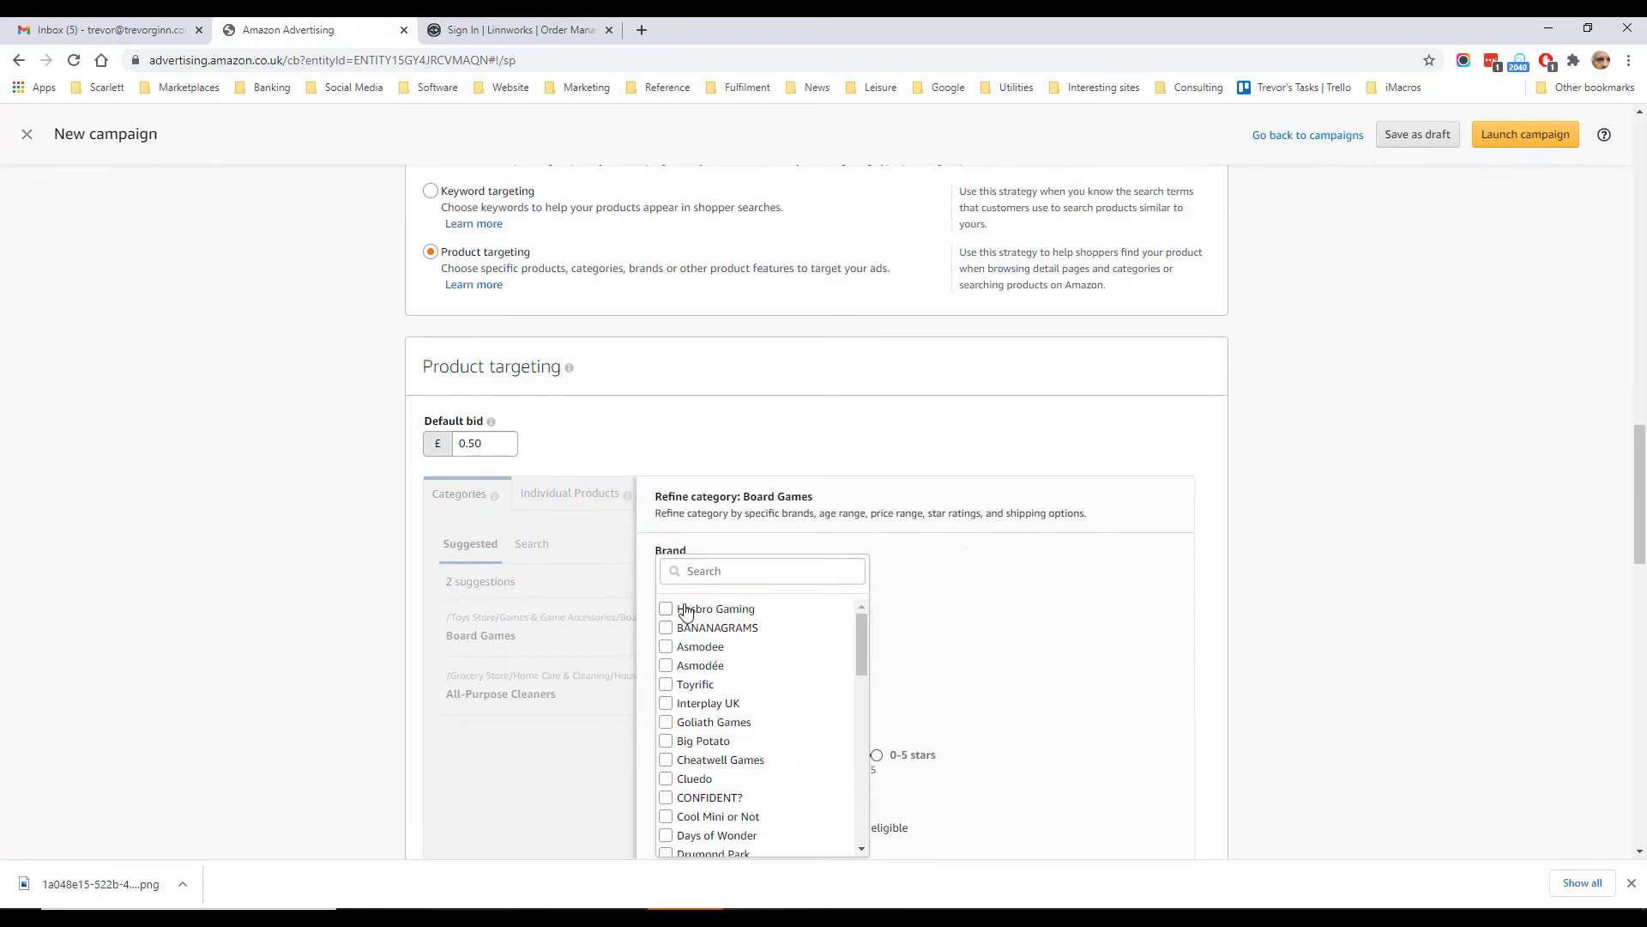
left_click(987, 639)
left_click(793, 634)
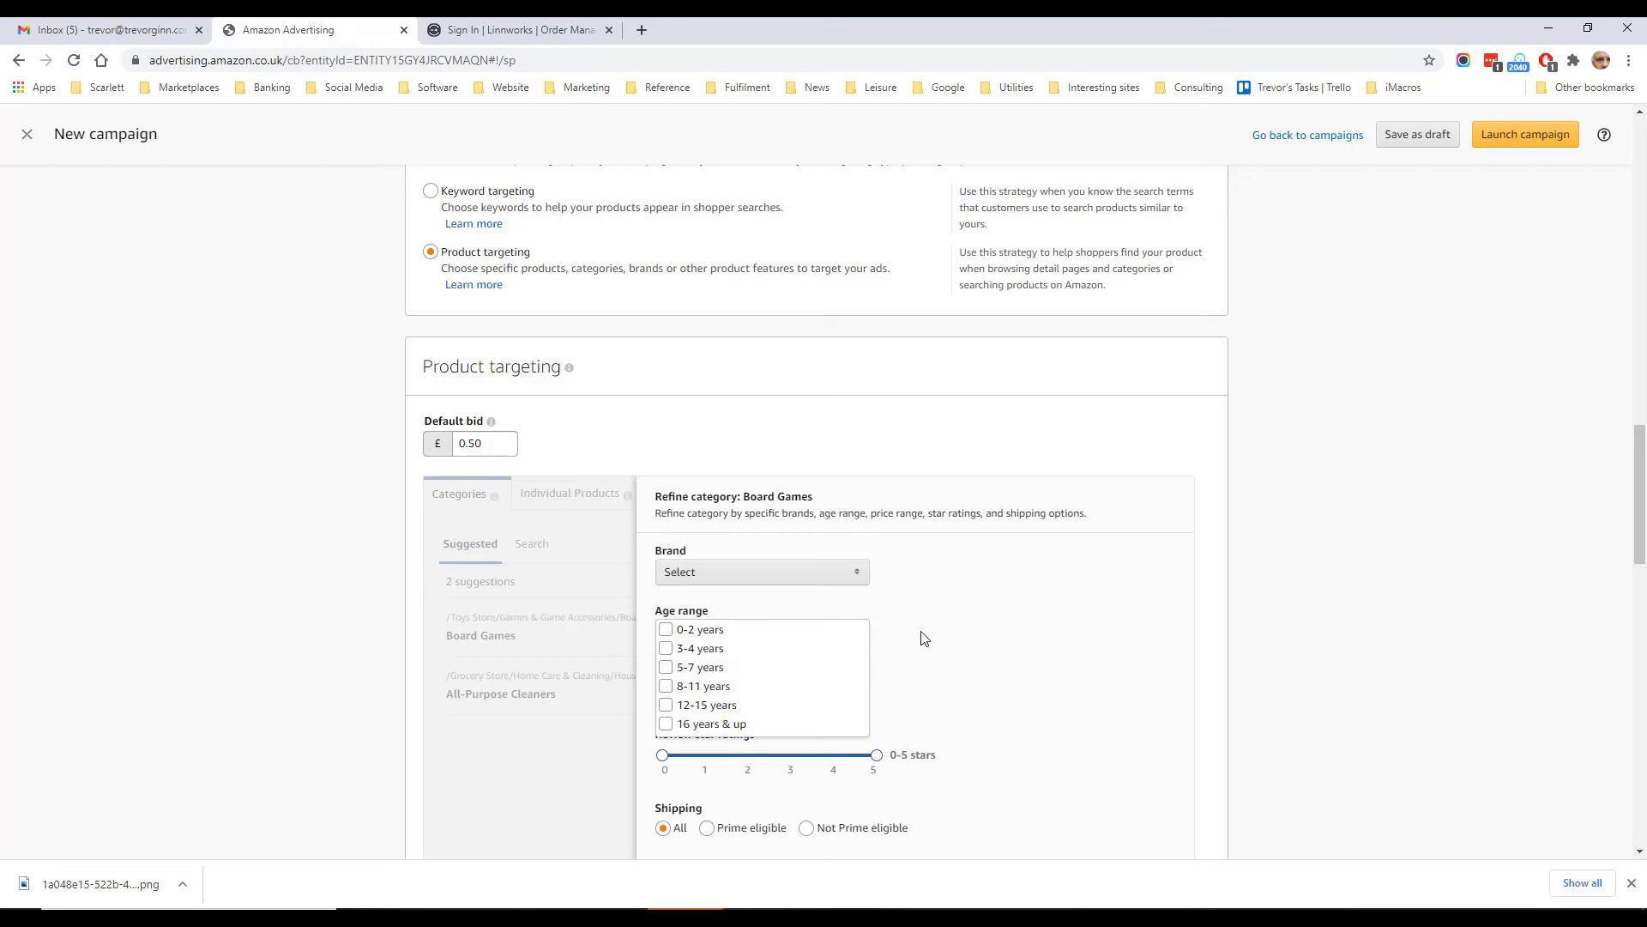
scroll(919, 635, "down", 2)
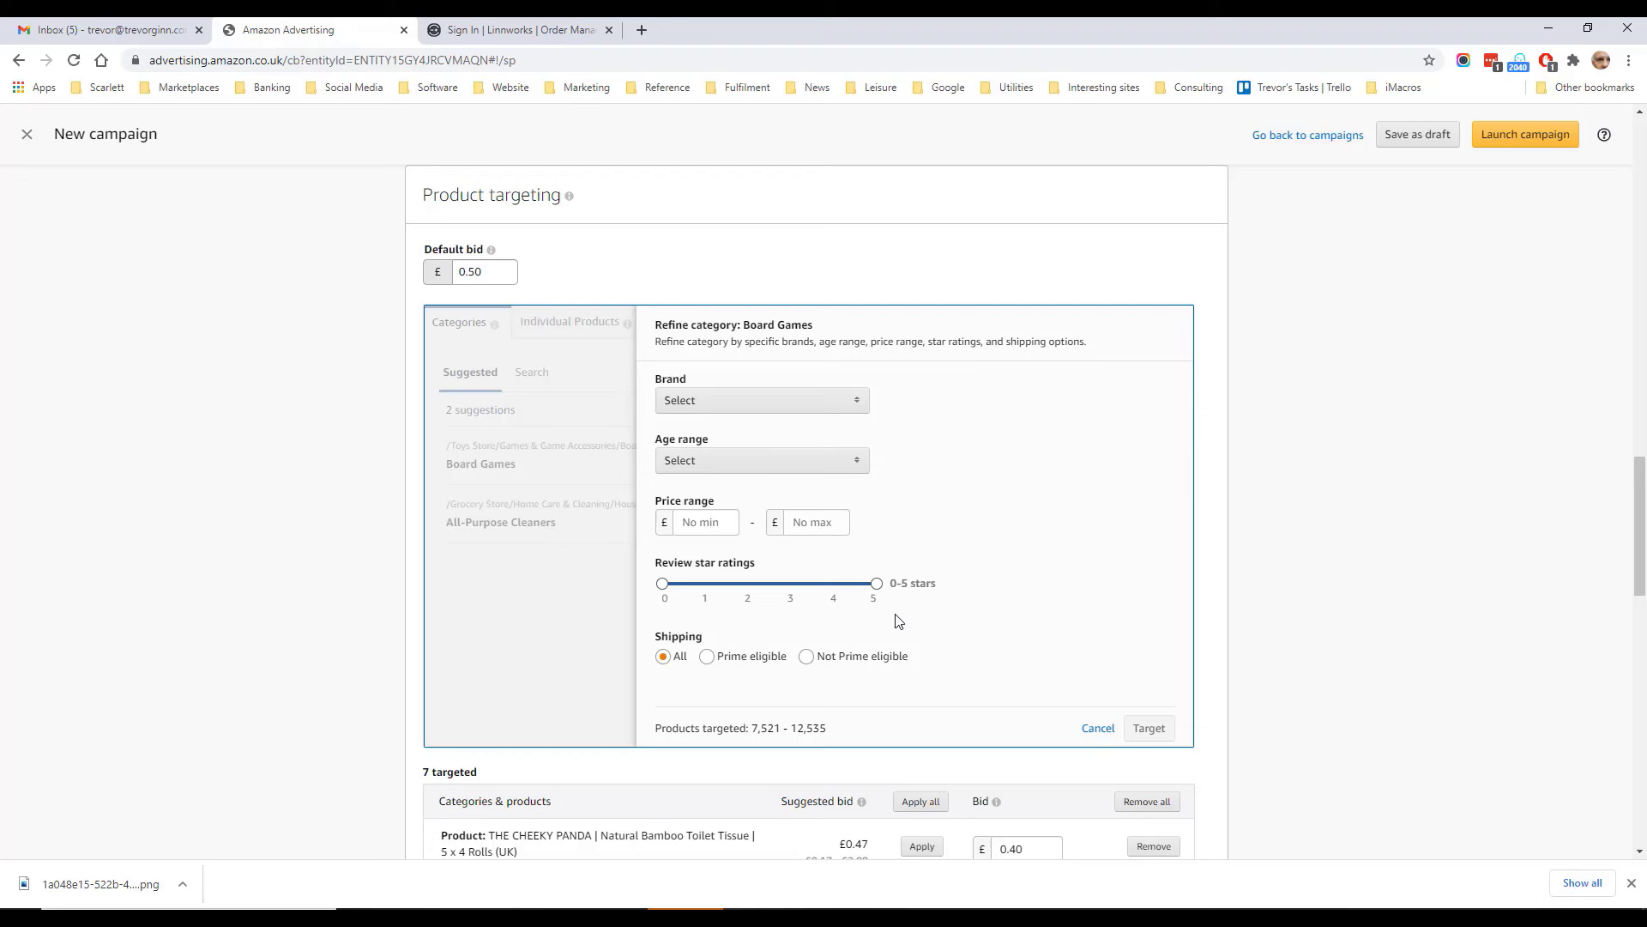
left_click(1098, 727)
Step: Search the brands in negative product targeting for "apple" and exclude the first Apple brand
scroll(1268, 704, "down", 9)
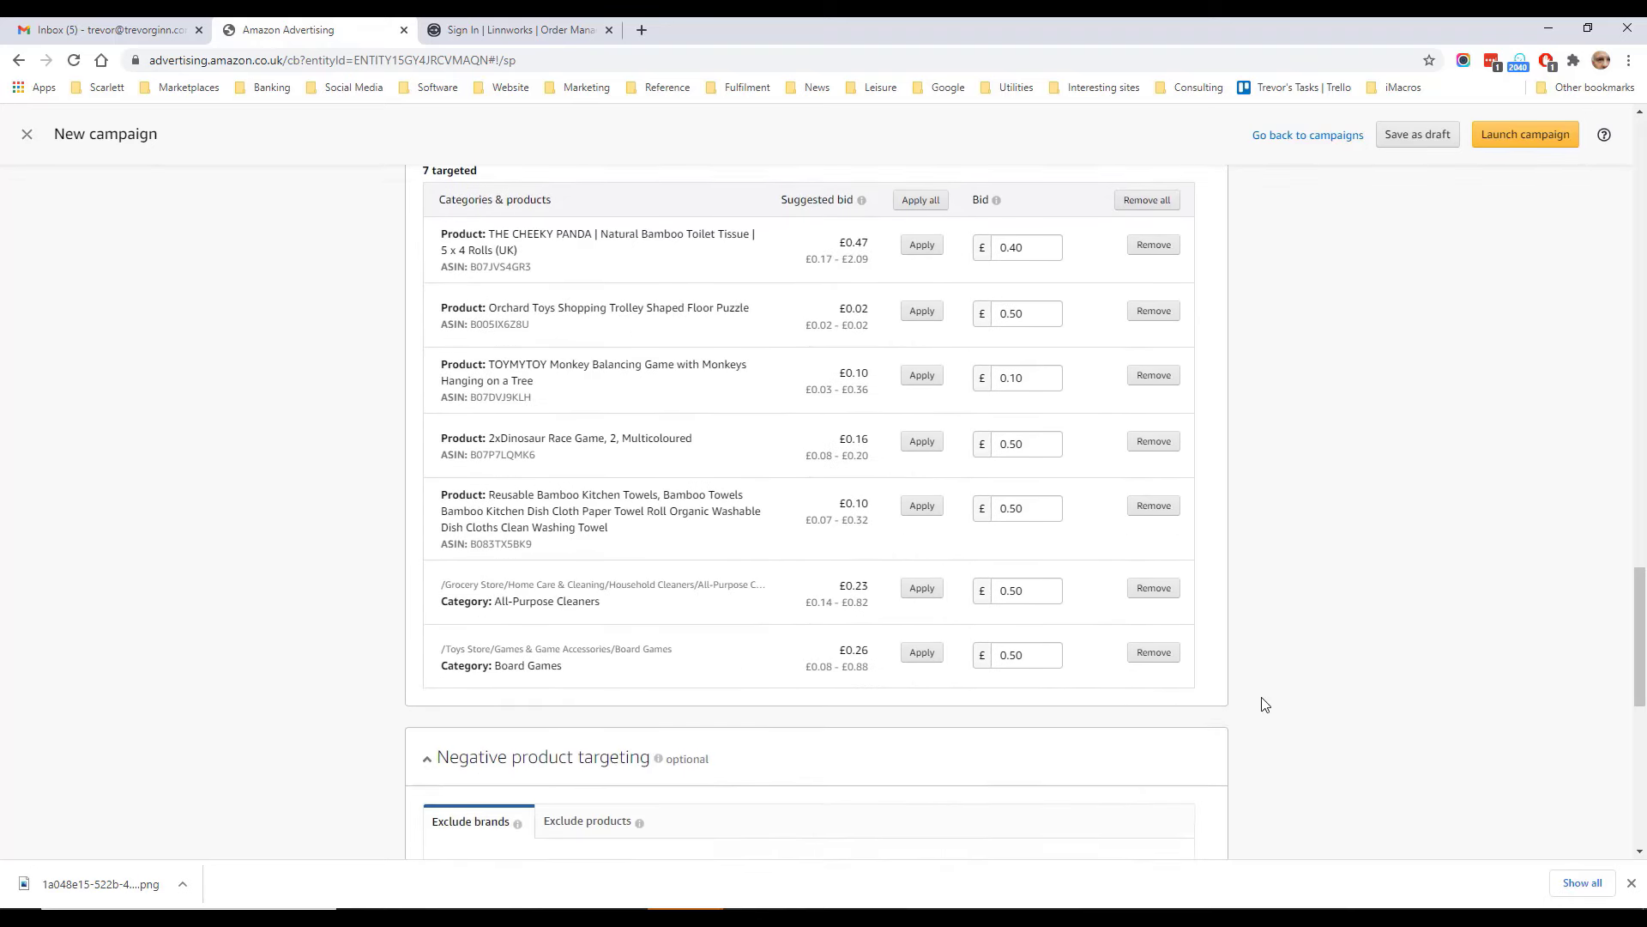
scroll(1263, 704, "down", 3)
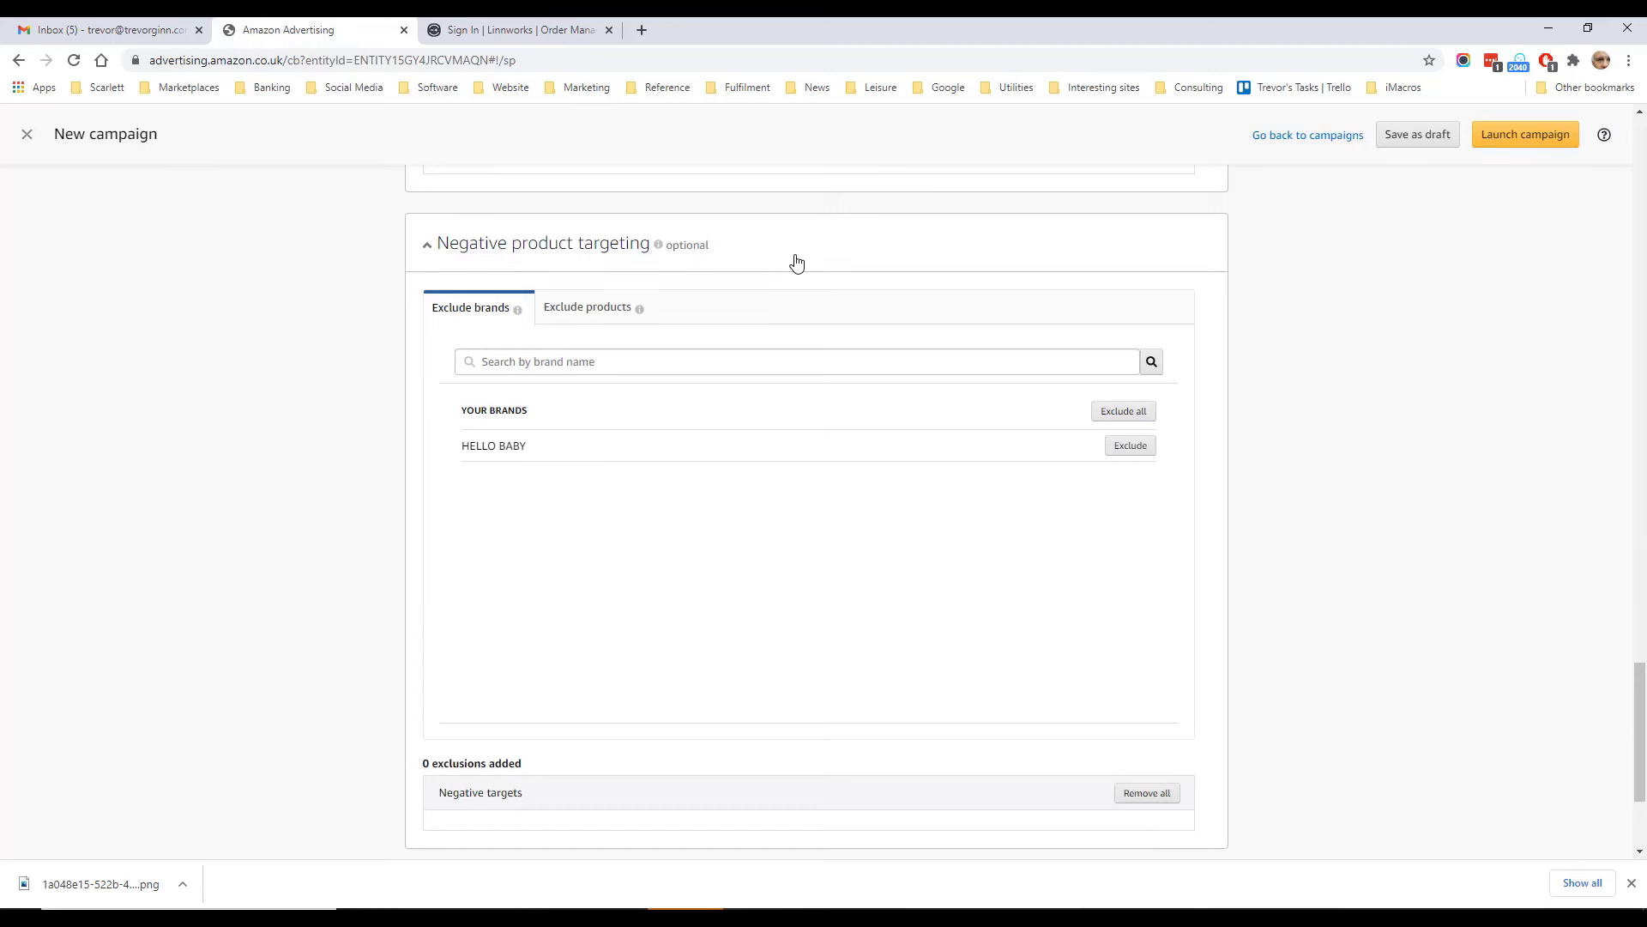
left_click(575, 362)
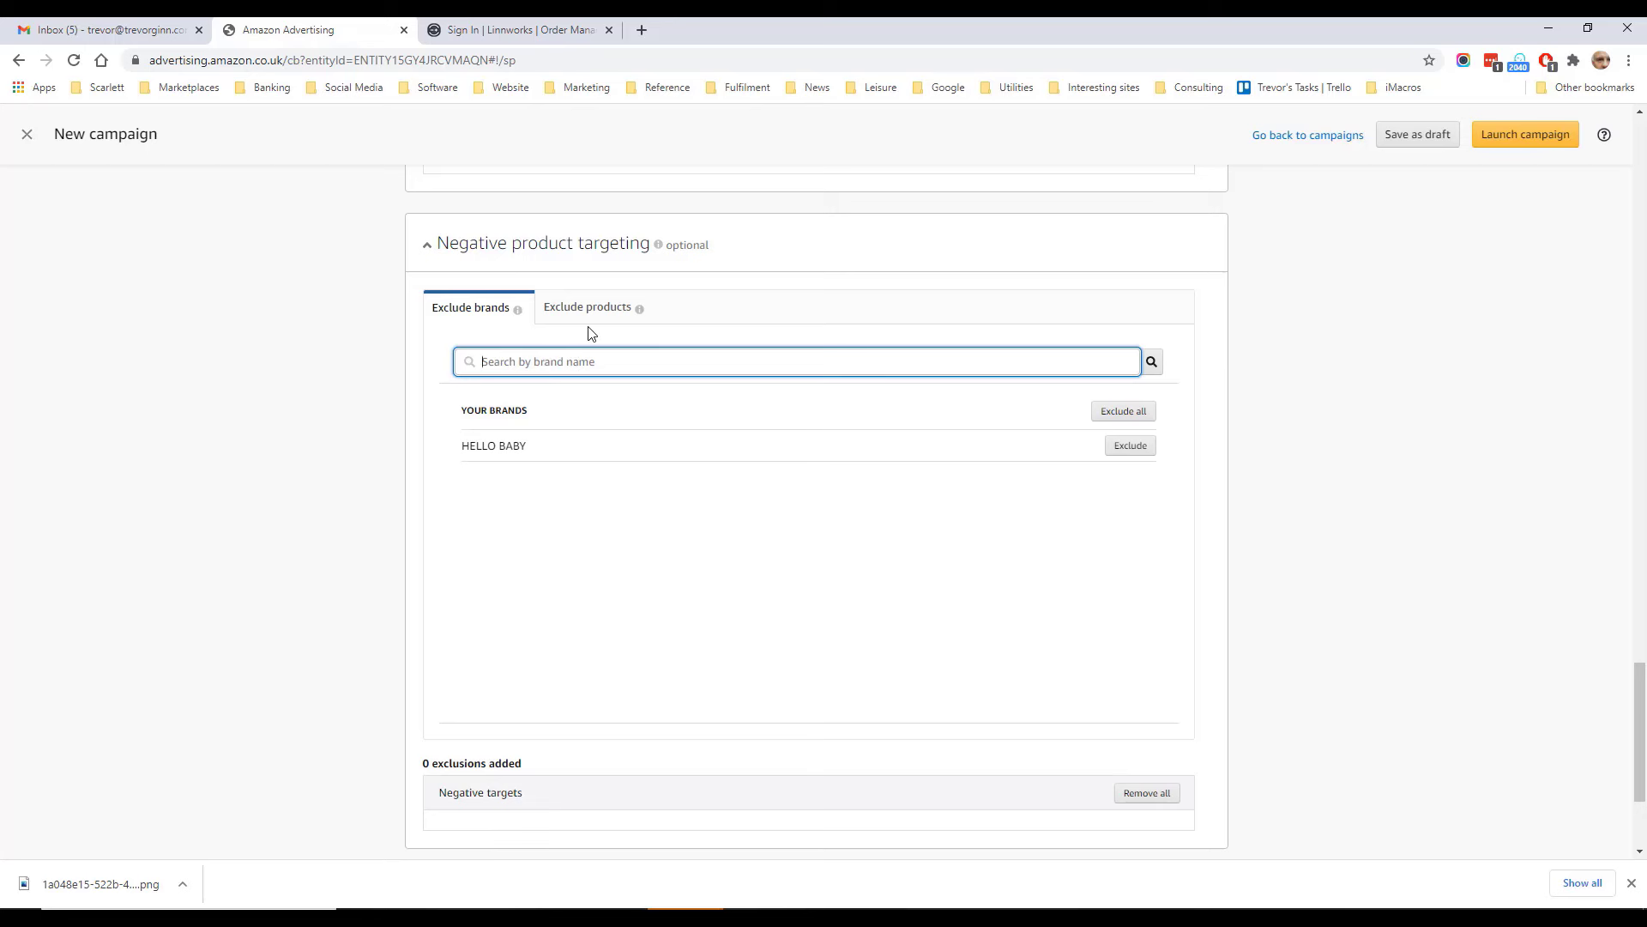
type("apple")
left_click(1107, 408)
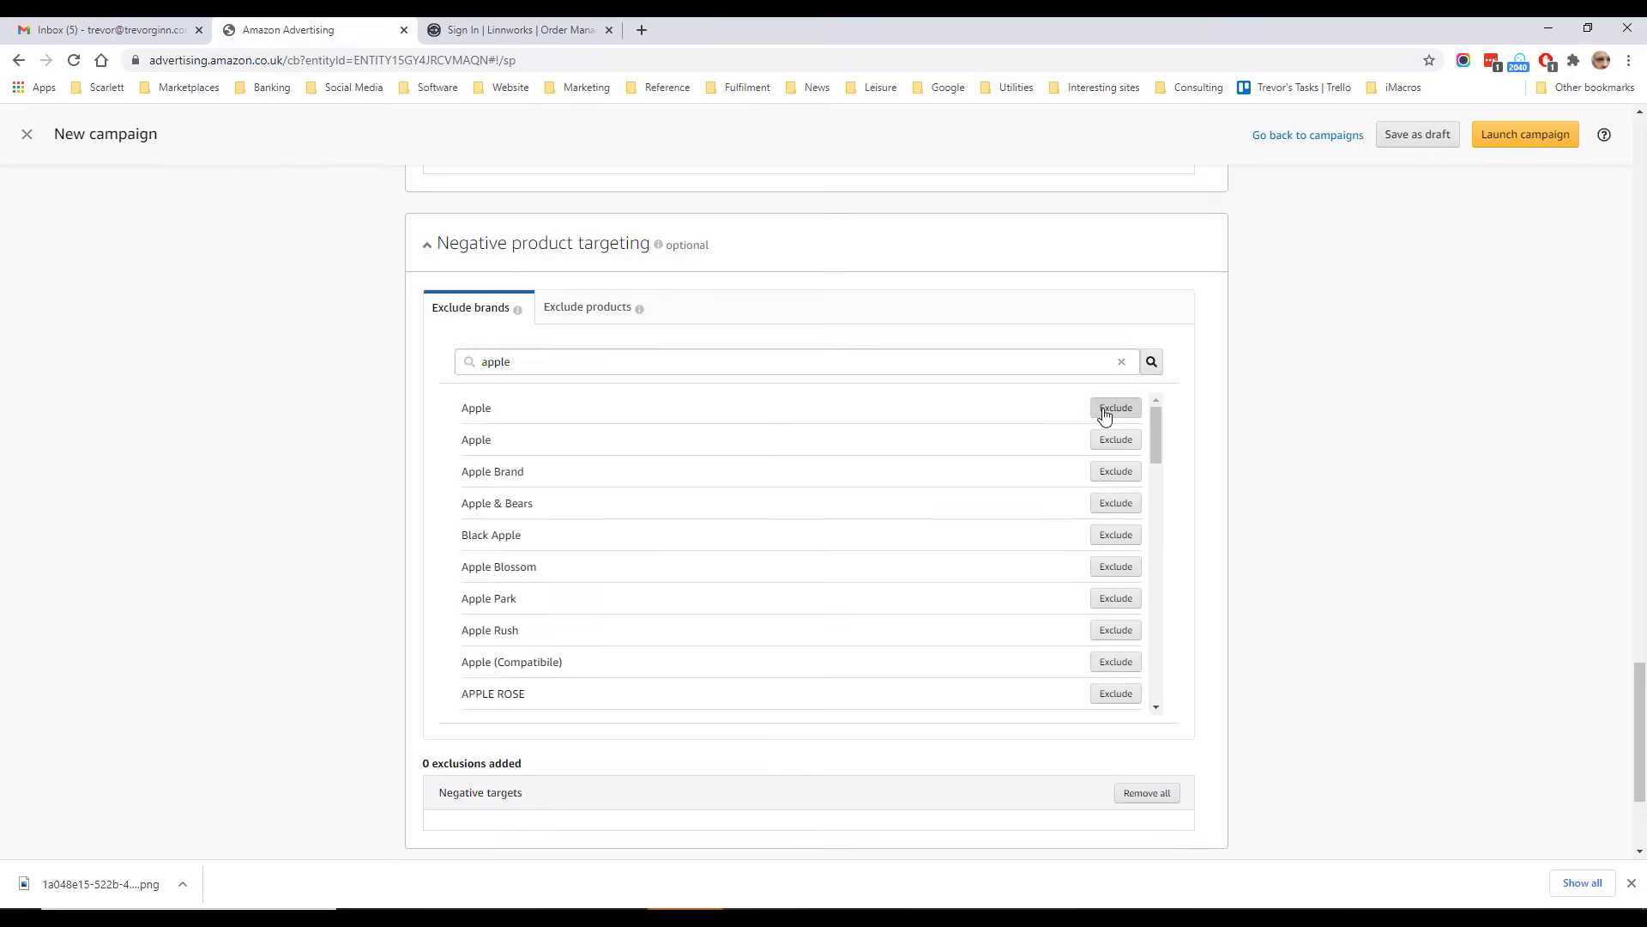
Step: Exclude the second Apple brand and Apple Brand from the campaign's product targeting
left_click(1104, 440)
left_click(1115, 471)
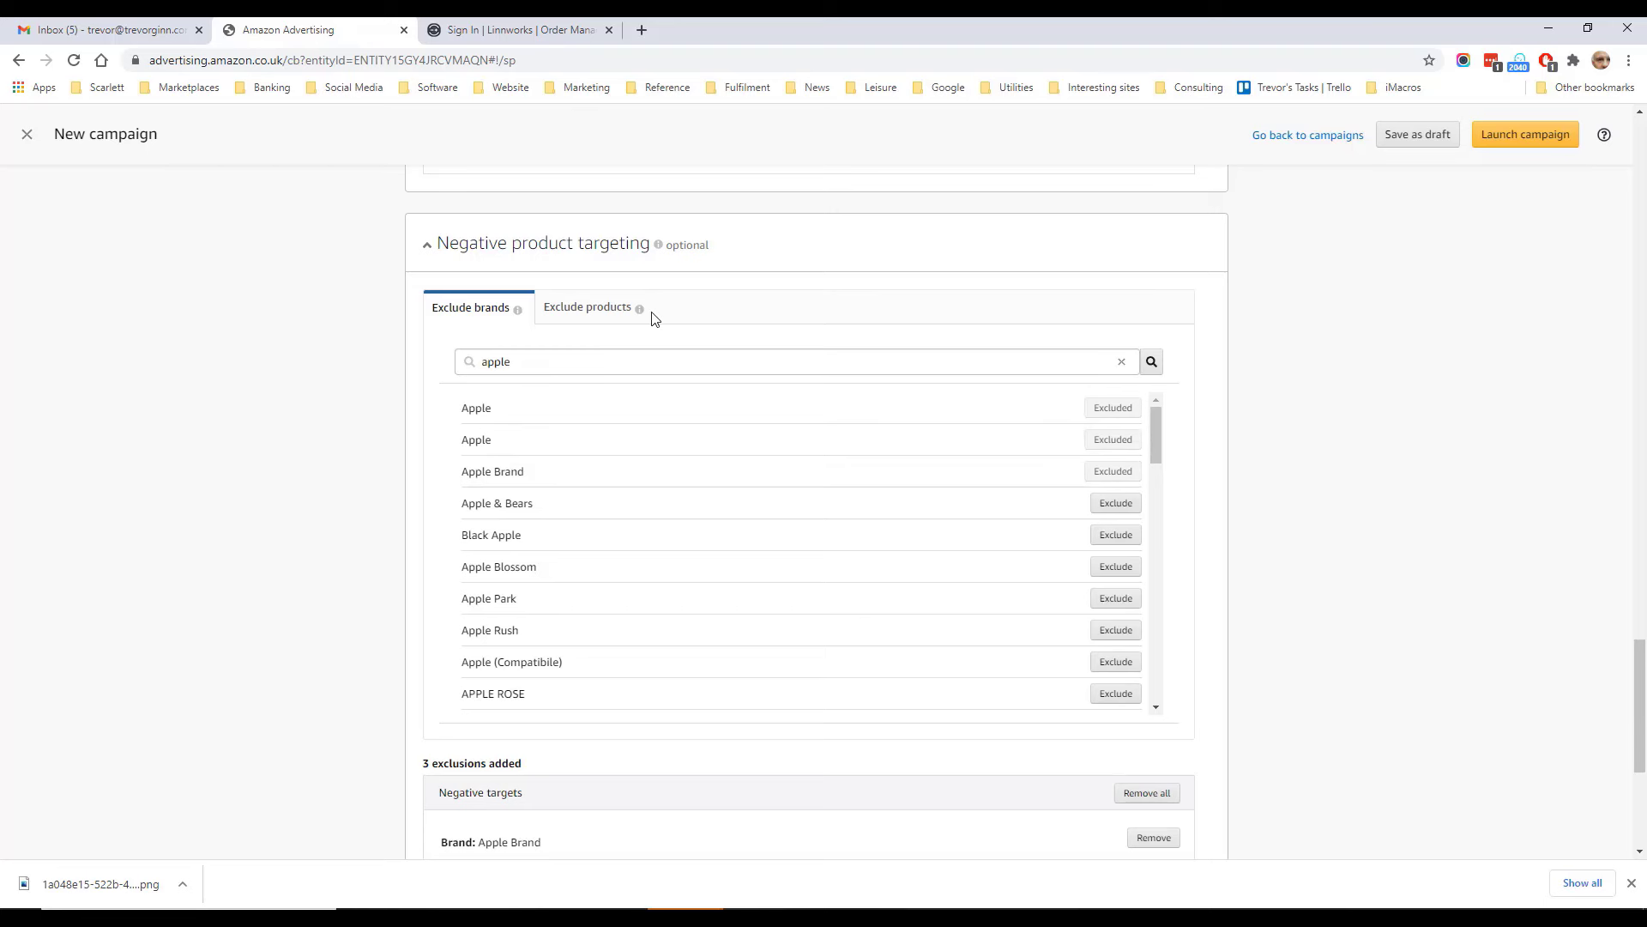
Step: Search the products to exclude for "iphone" and exclude the JETech screen protector, the Aioneus charging cable and the Willful smart watch
left_click(604, 312)
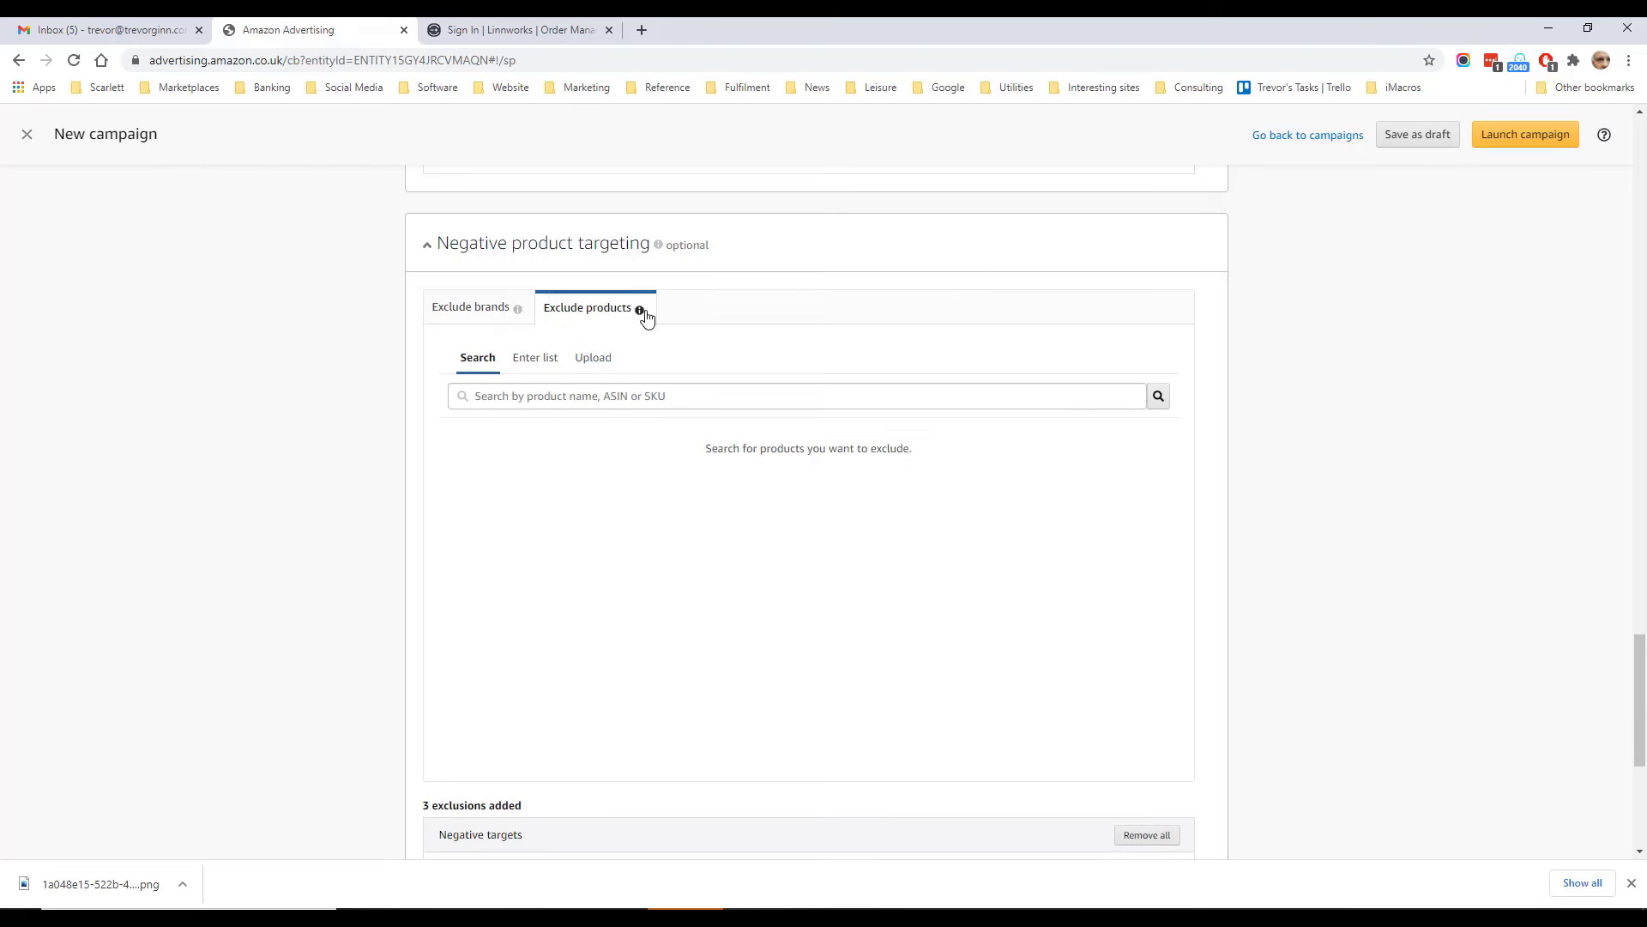
left_click(578, 392)
type("ip")
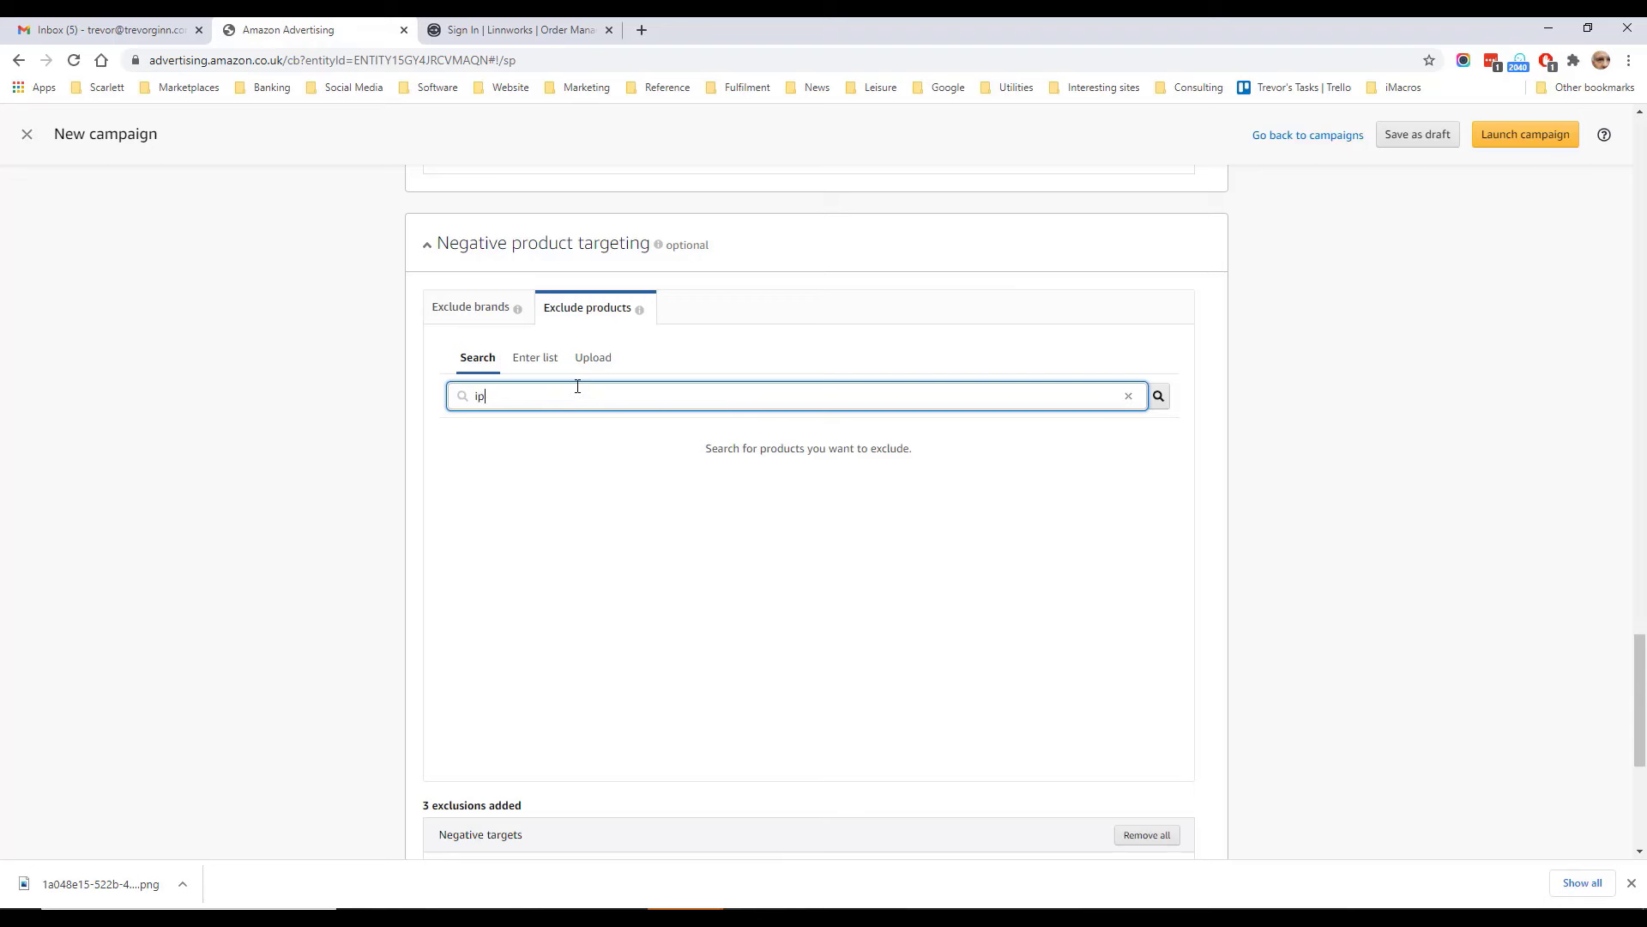
type("hone")
key("Return")
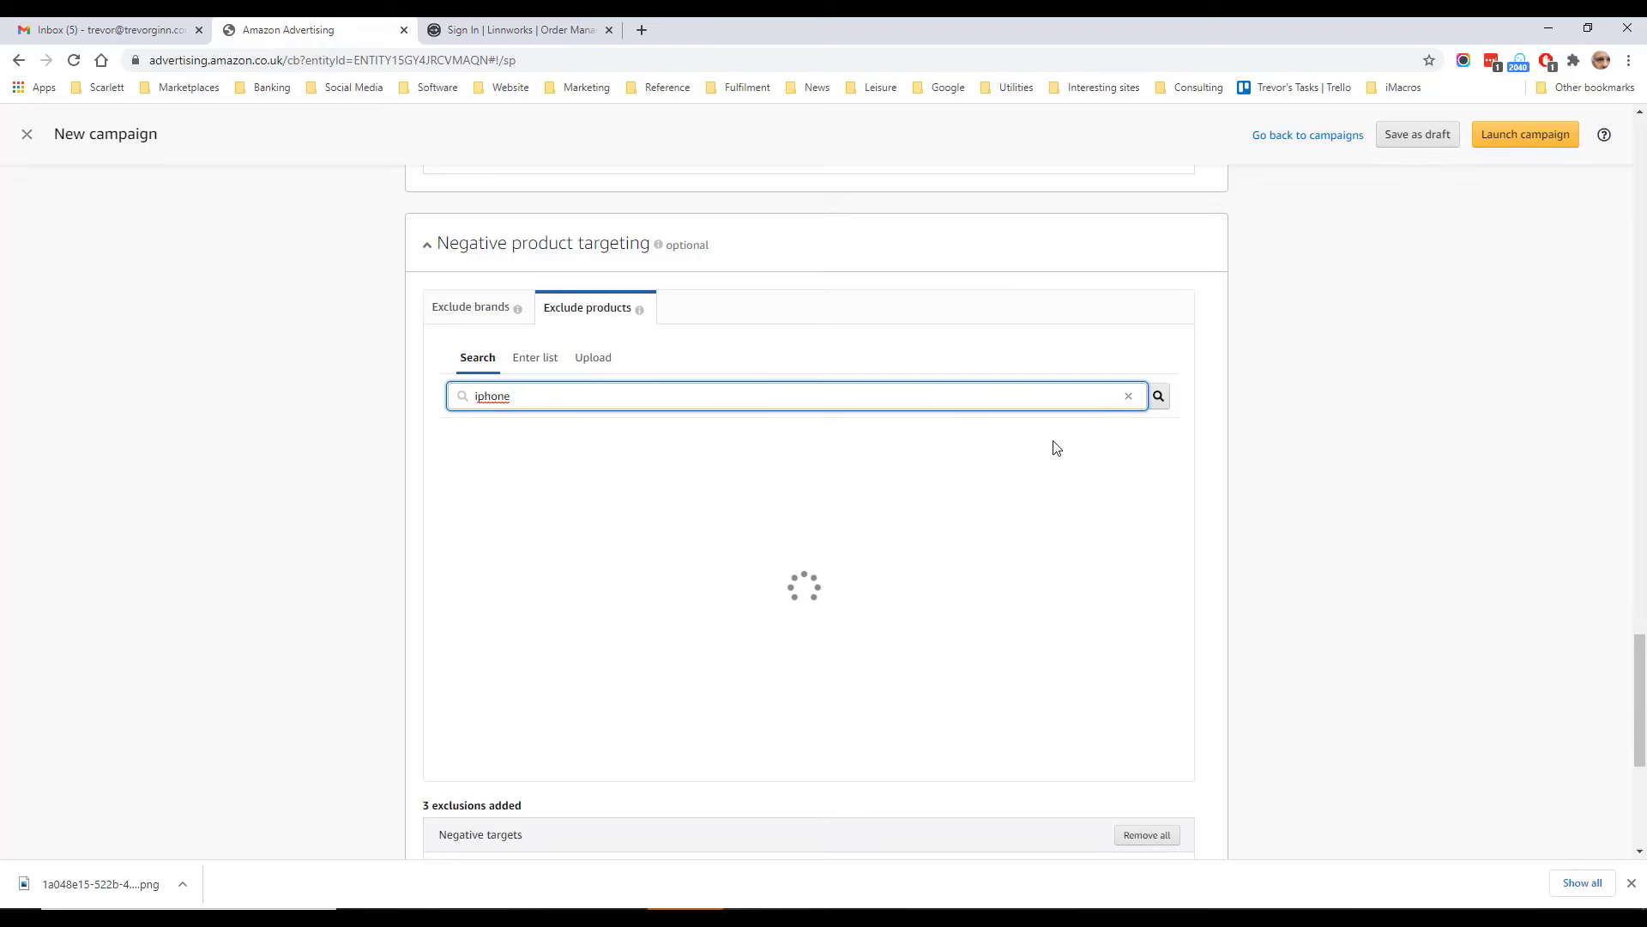
left_click(1134, 438)
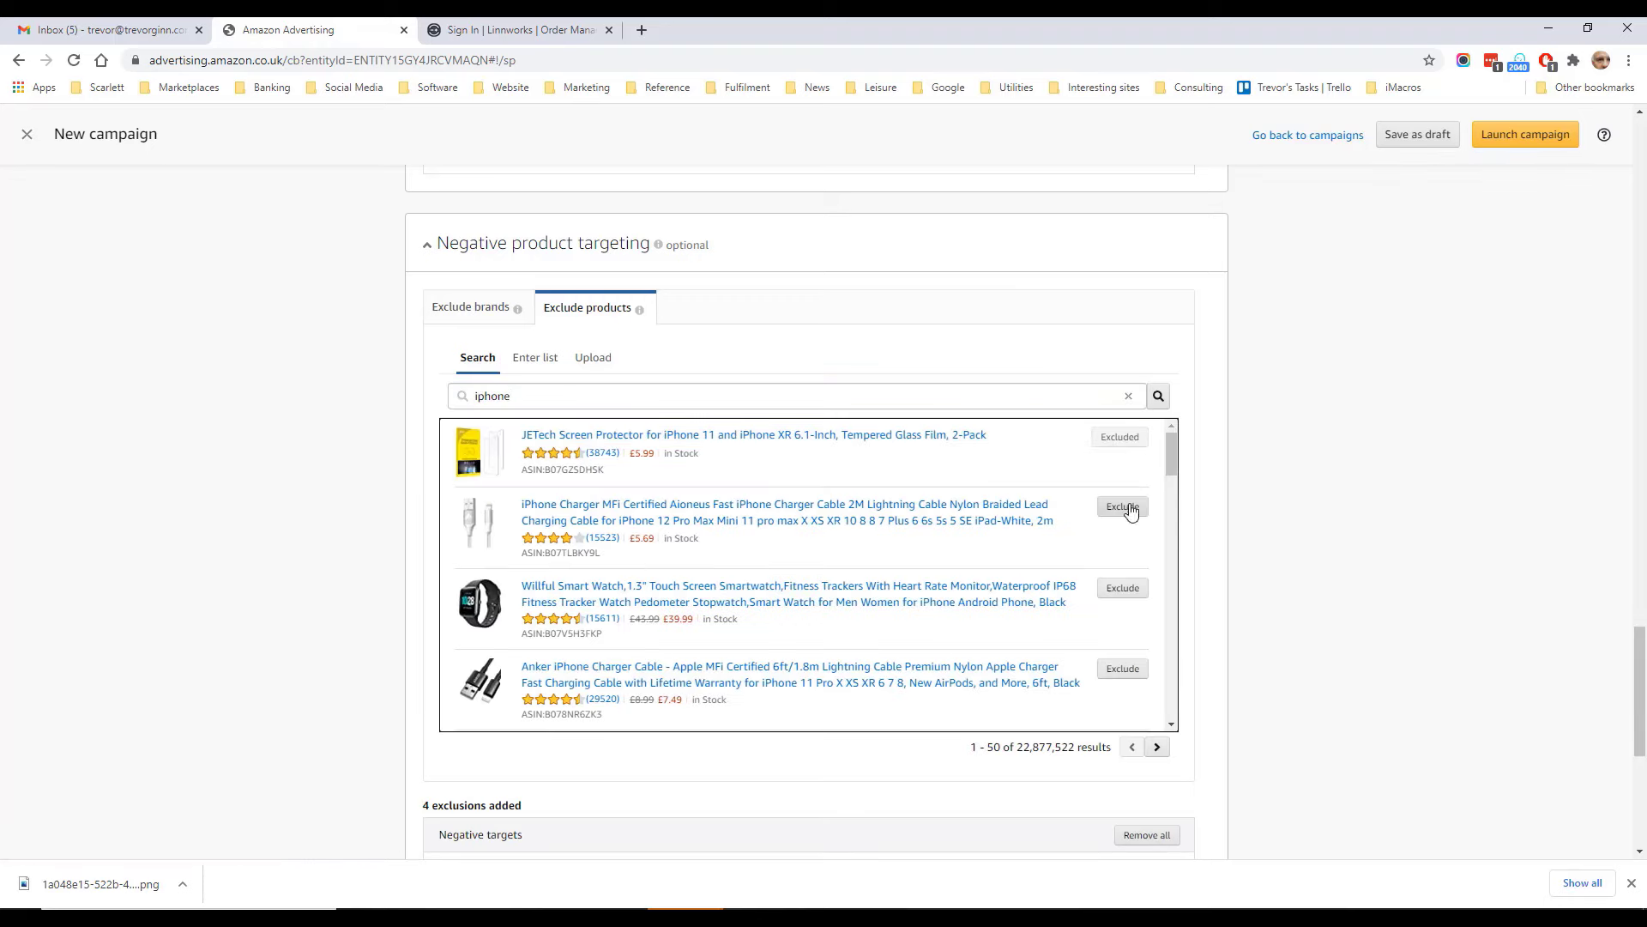
left_click(1129, 588)
left_click(1122, 506)
scroll(1235, 543, "down", 3)
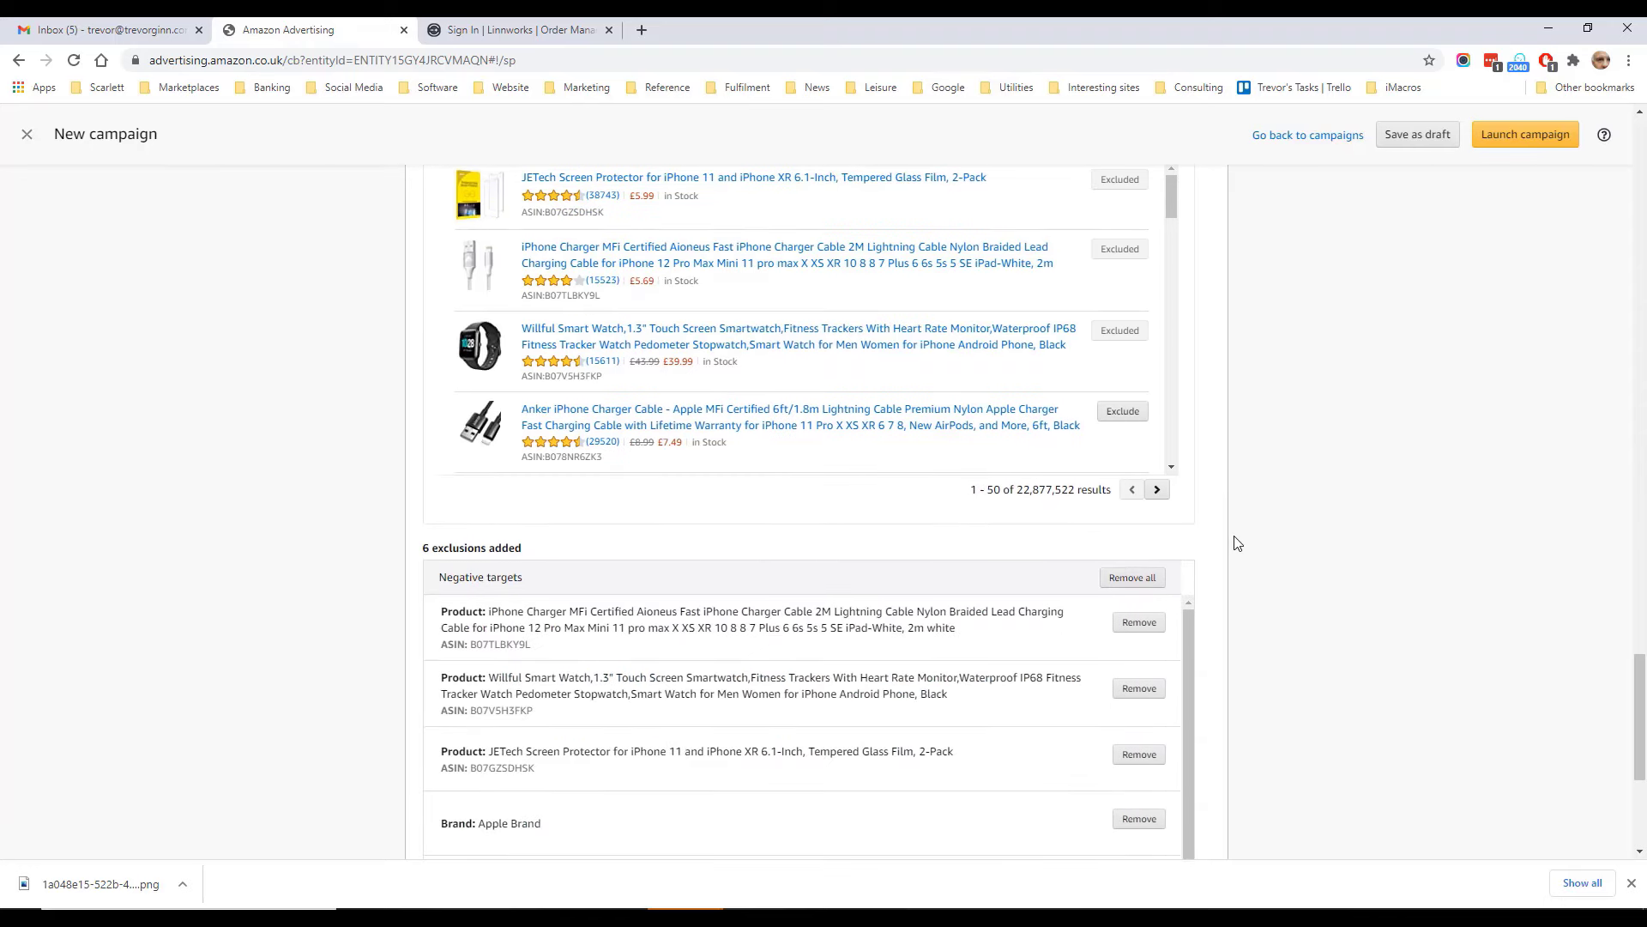
scroll(1218, 551, "down", 2)
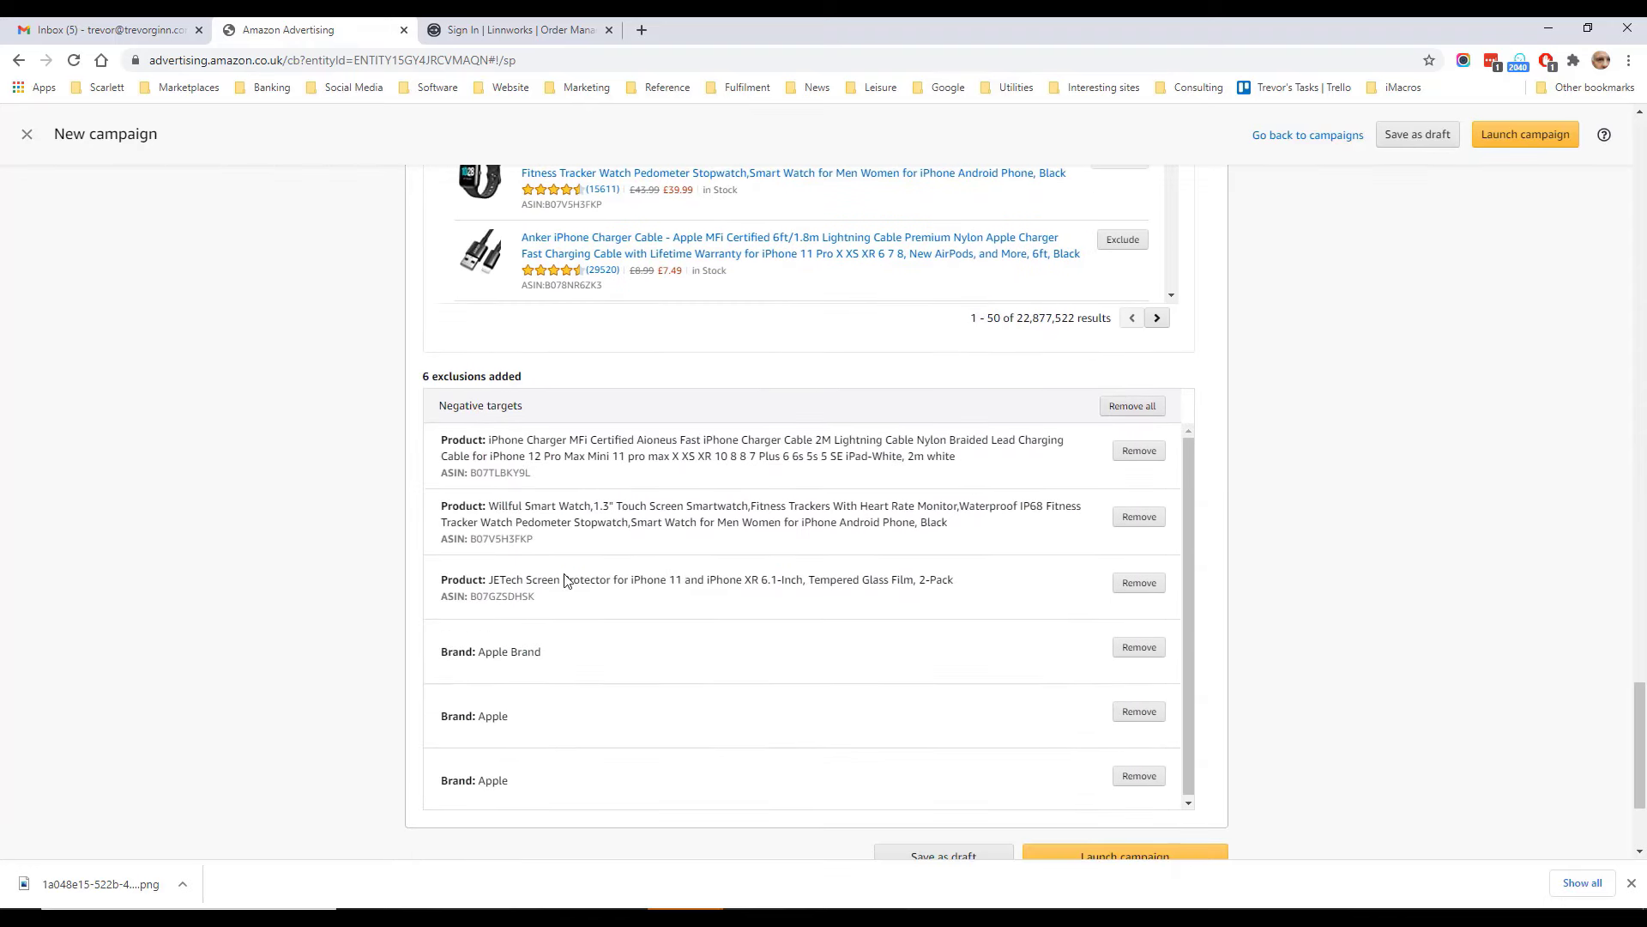
scroll(788, 649, "down", 1)
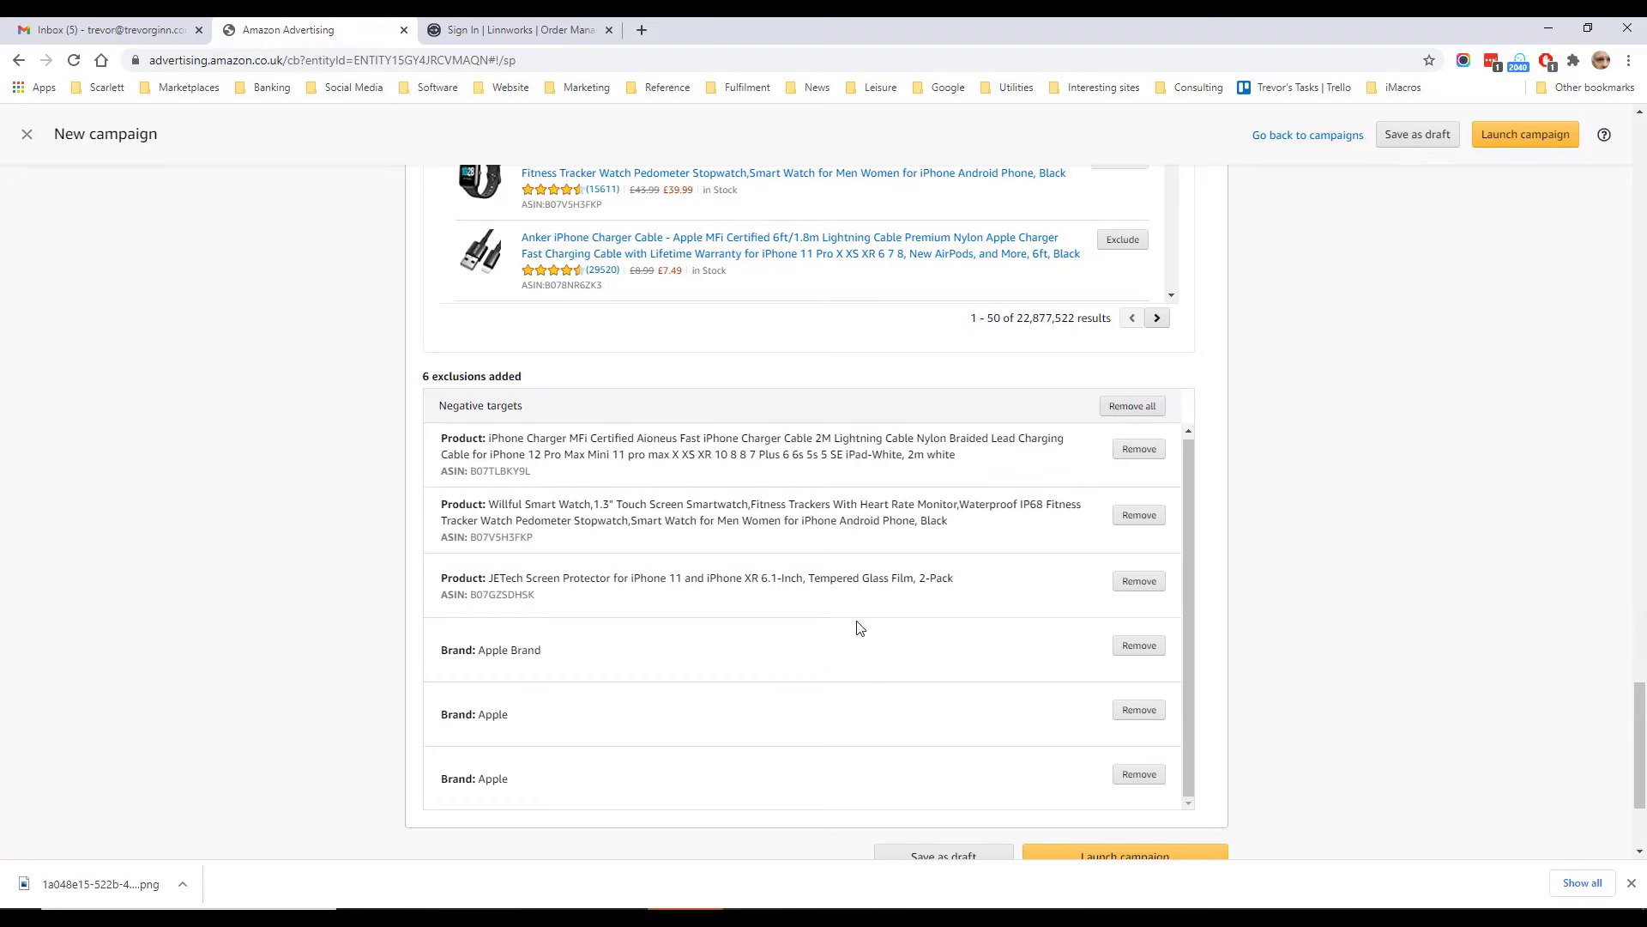
scroll(860, 627, "down", 1)
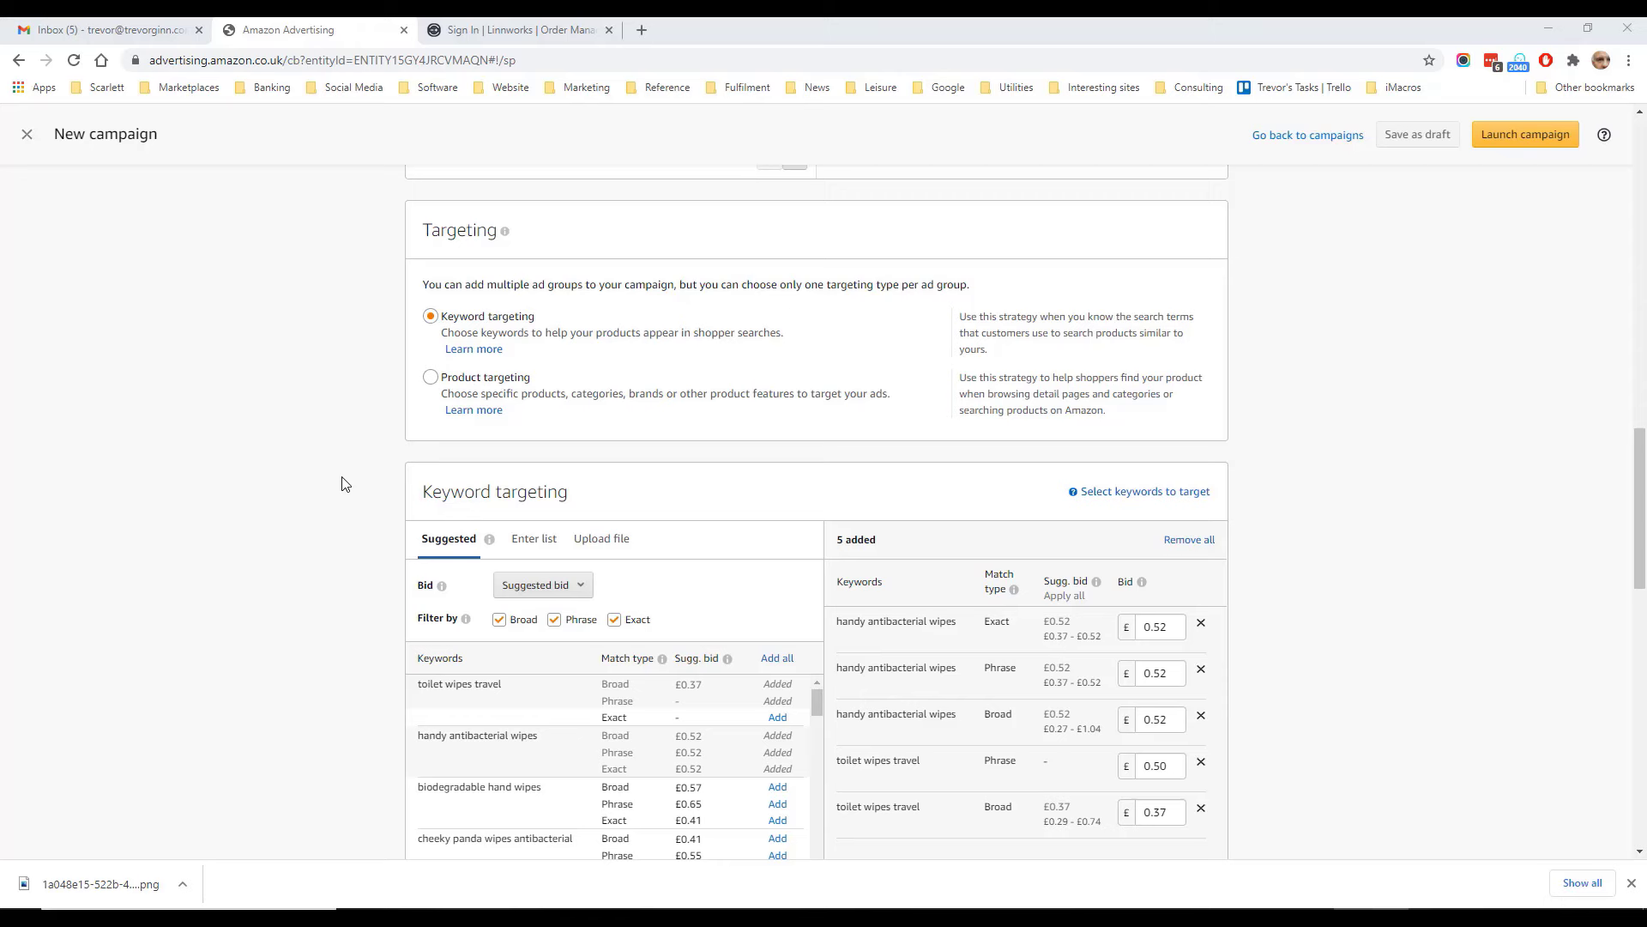
Step: Add the suggested keyword "biodegradable hand wipes" in broad, phrase and exact match at the suggested bids
scroll(341, 484, "down", 2)
scroll(553, 508, "up", 1)
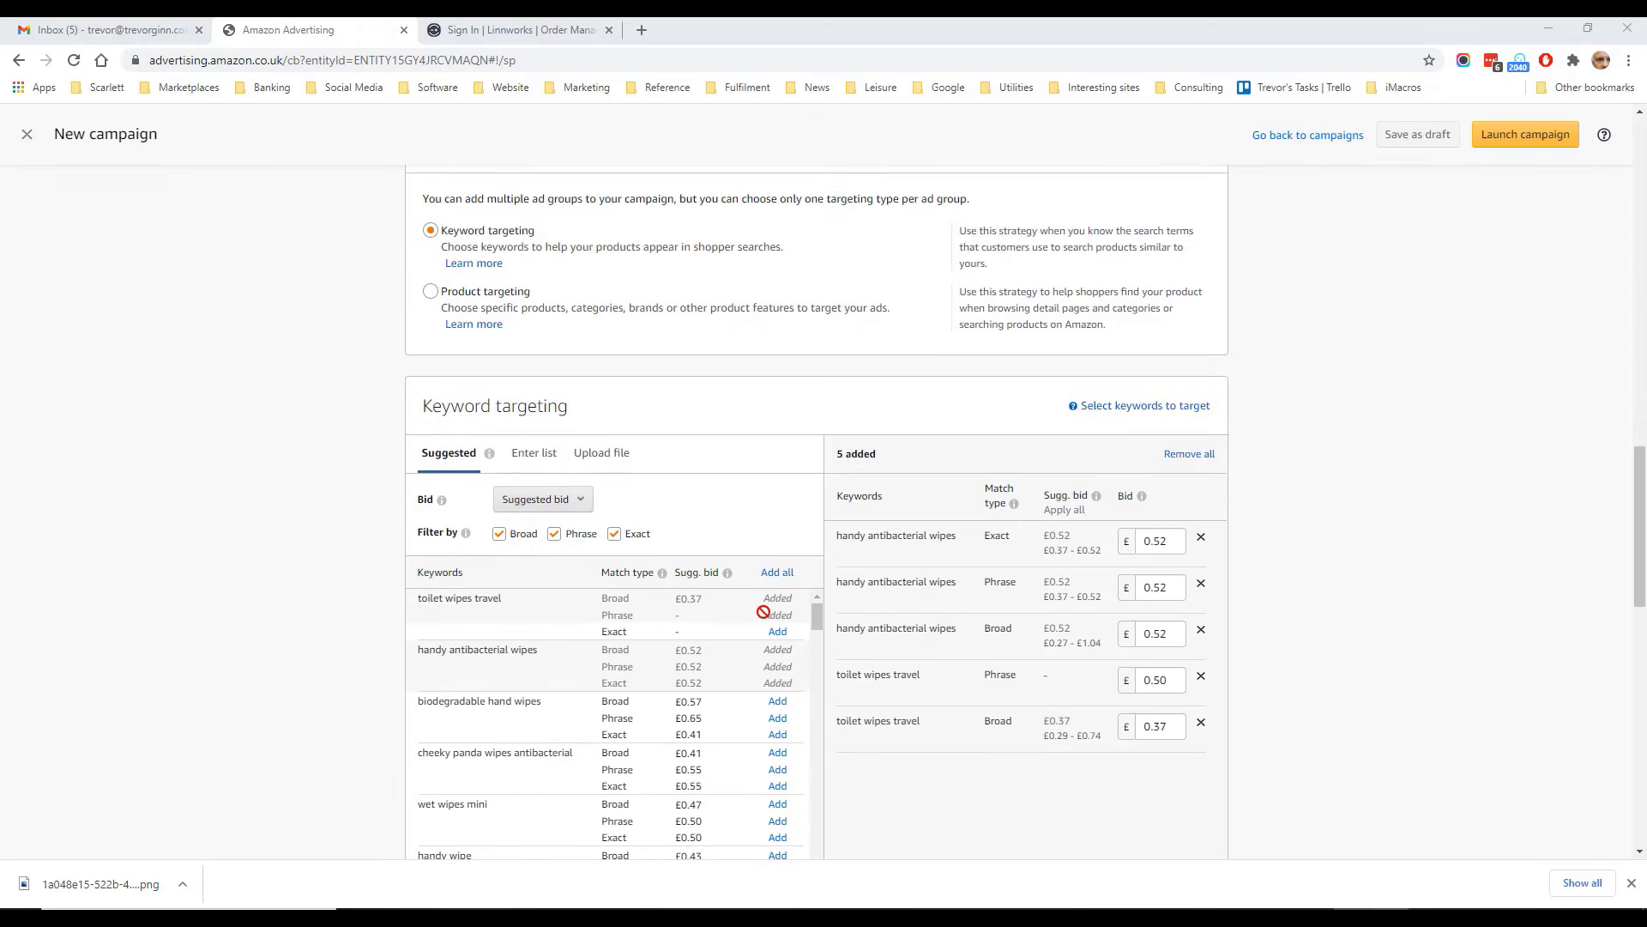
scroll(764, 614, "up", 6)
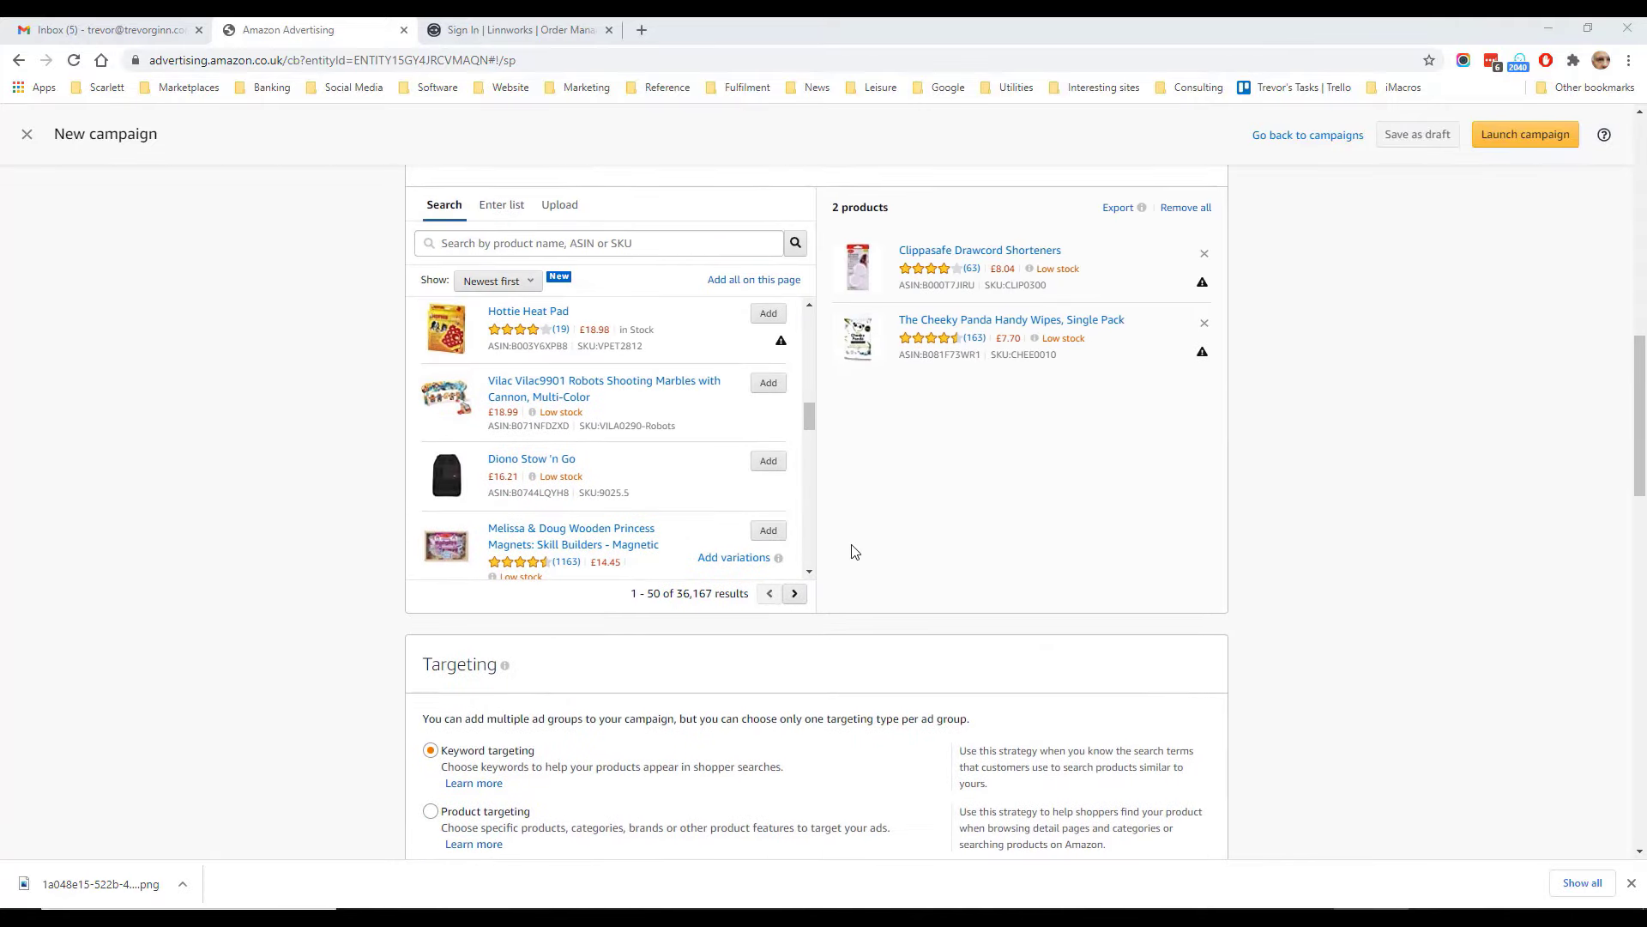
scroll(855, 552, "down", 8)
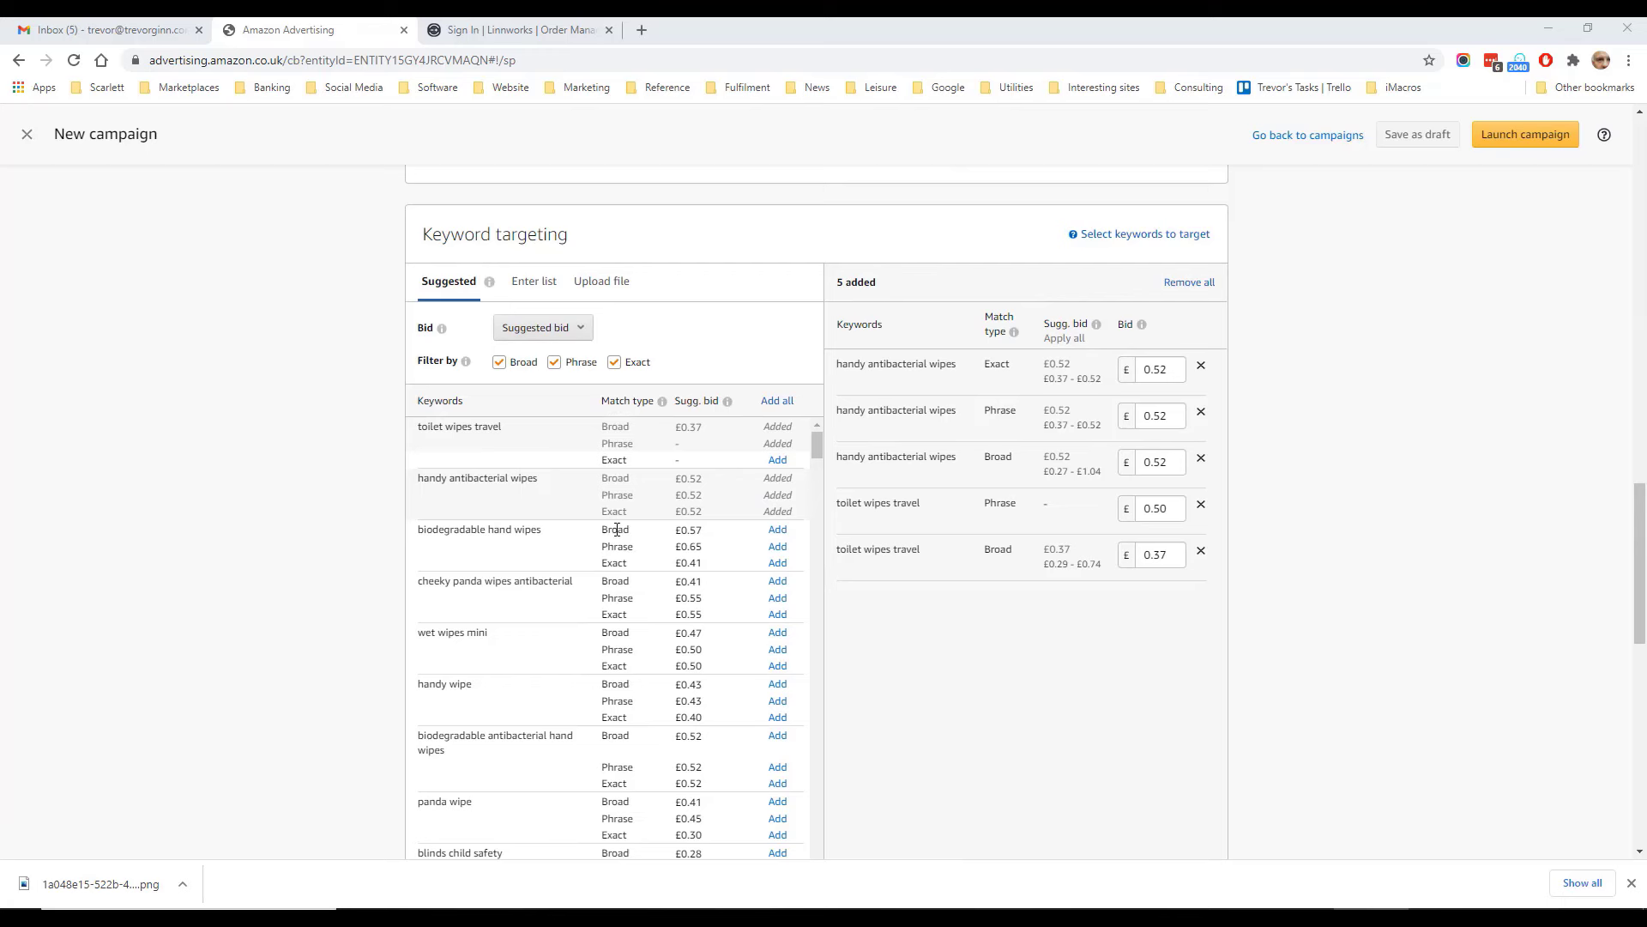
left_click(778, 529)
left_click(777, 547)
left_click(778, 563)
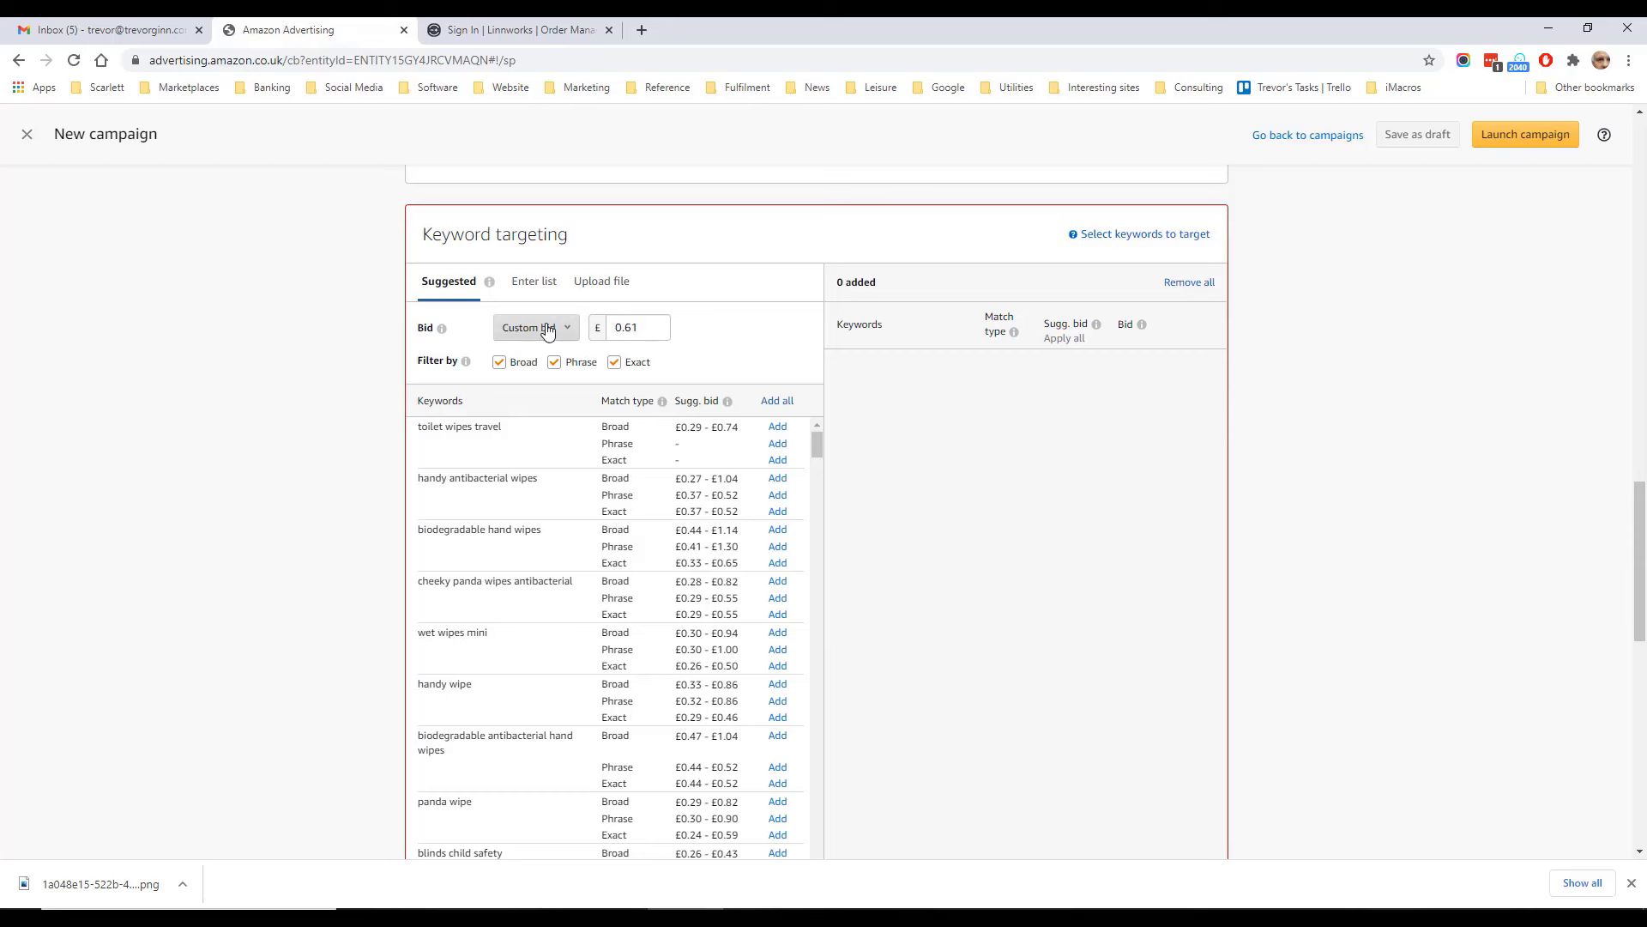
Step: Enter a custom bid of £0.61 for the suggested keywords
left_click(620, 332)
double_click(620, 332)
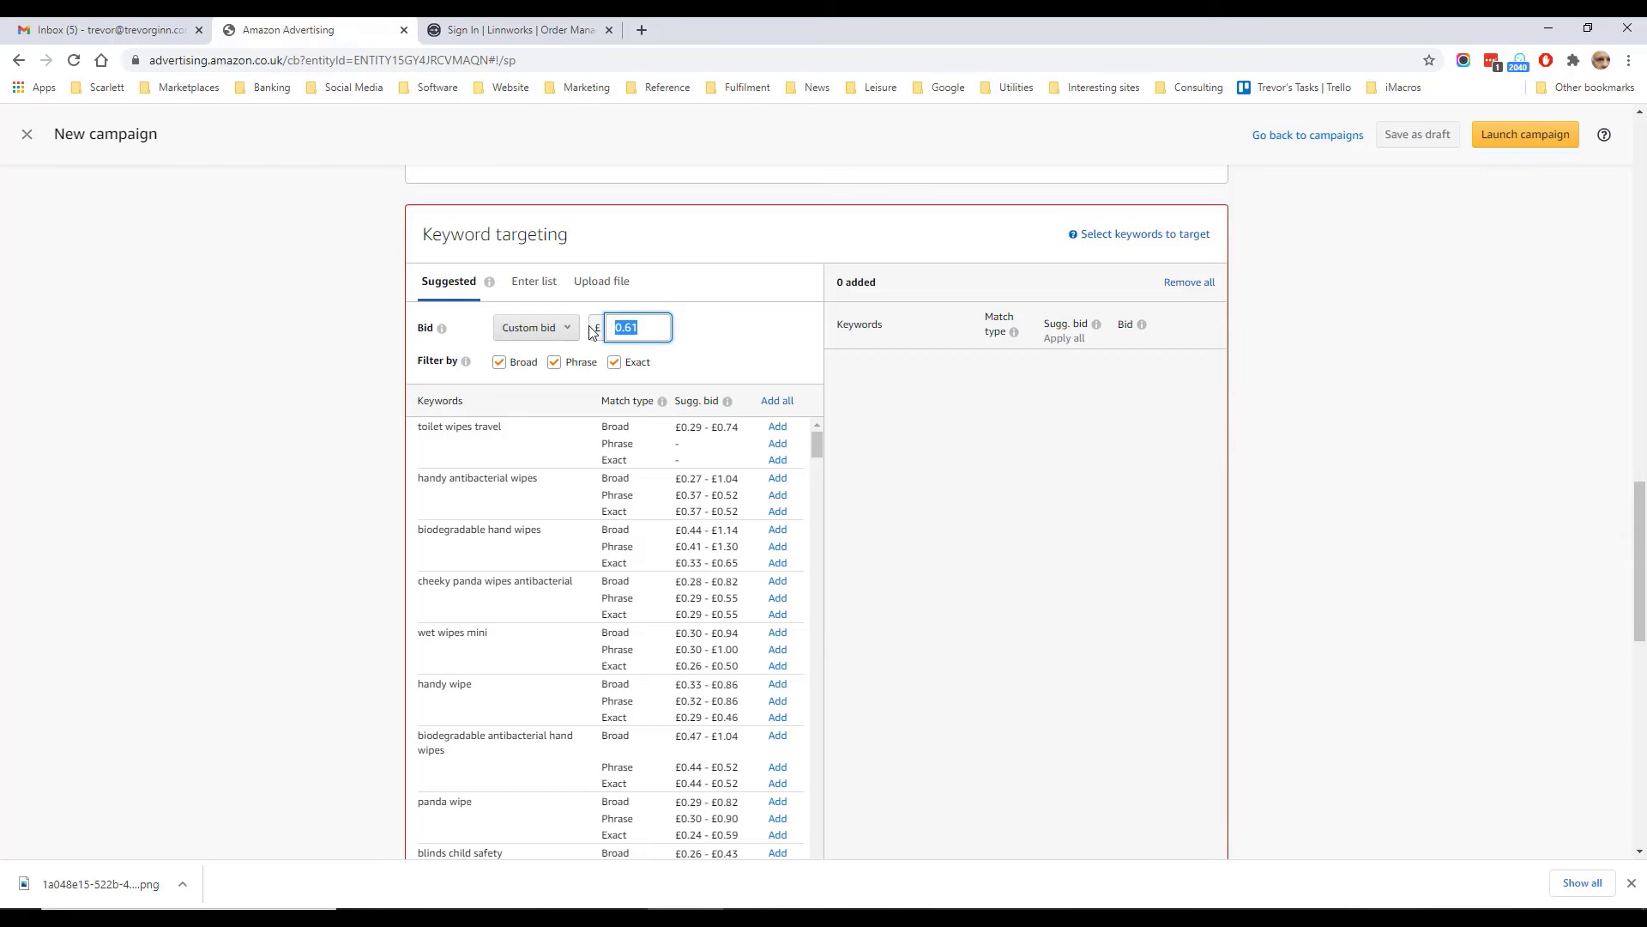
type("0.61")
Step: Switch keyword bidding to the default bid and add "toilet wipes travel" in broad, phrase and exact match
left_click(517, 334)
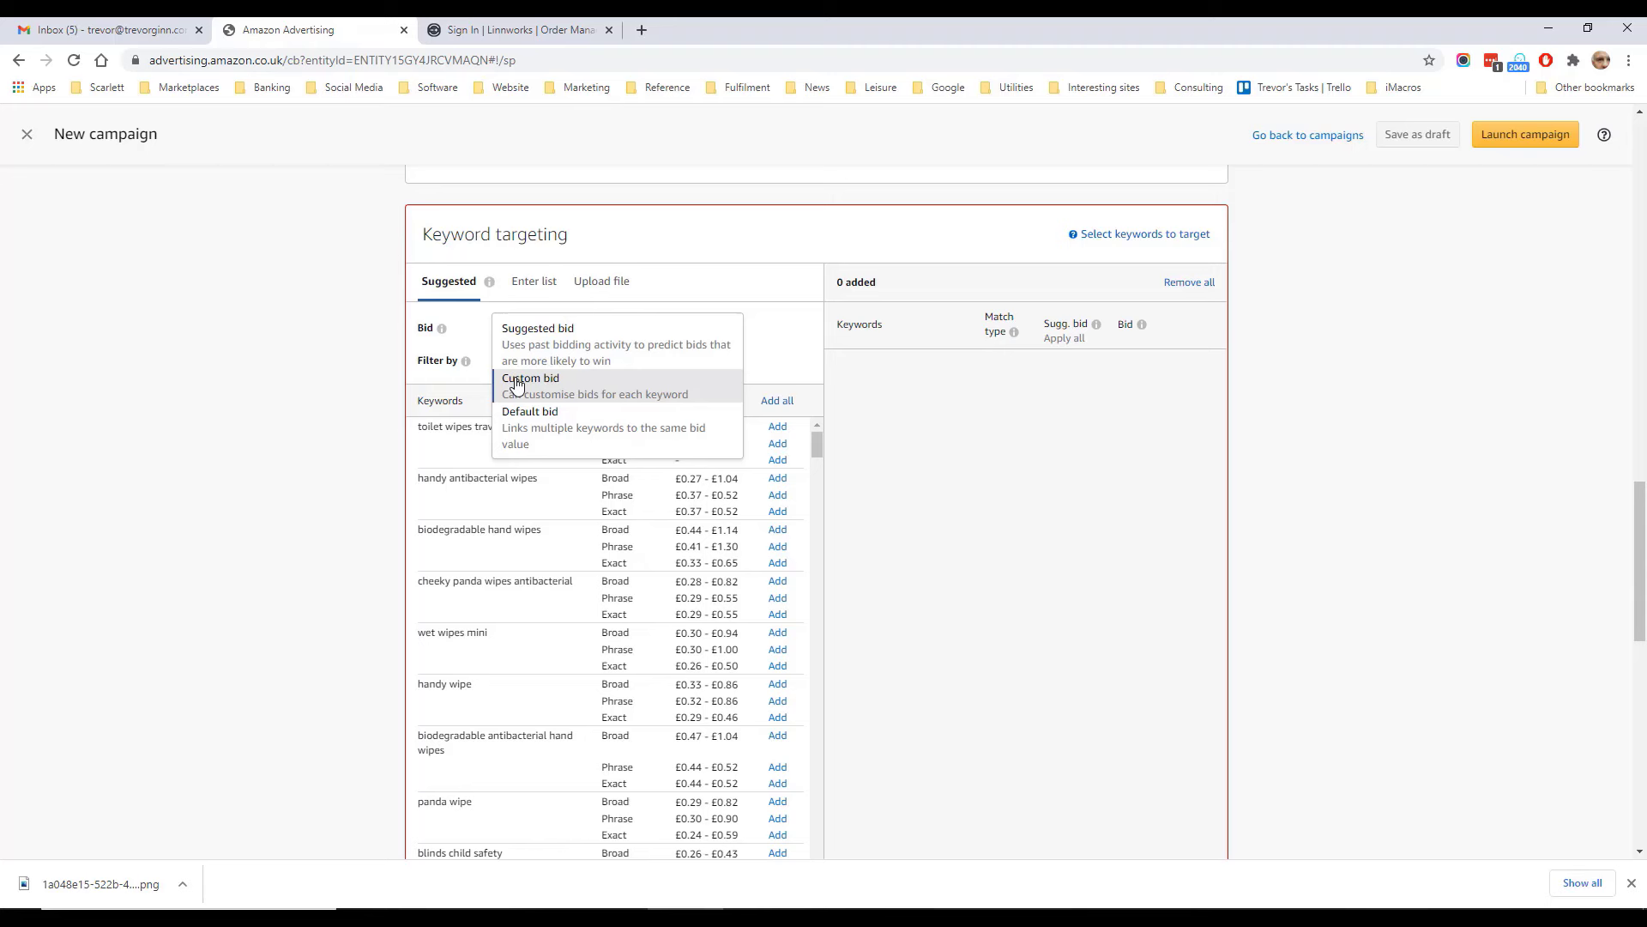
left_click(525, 414)
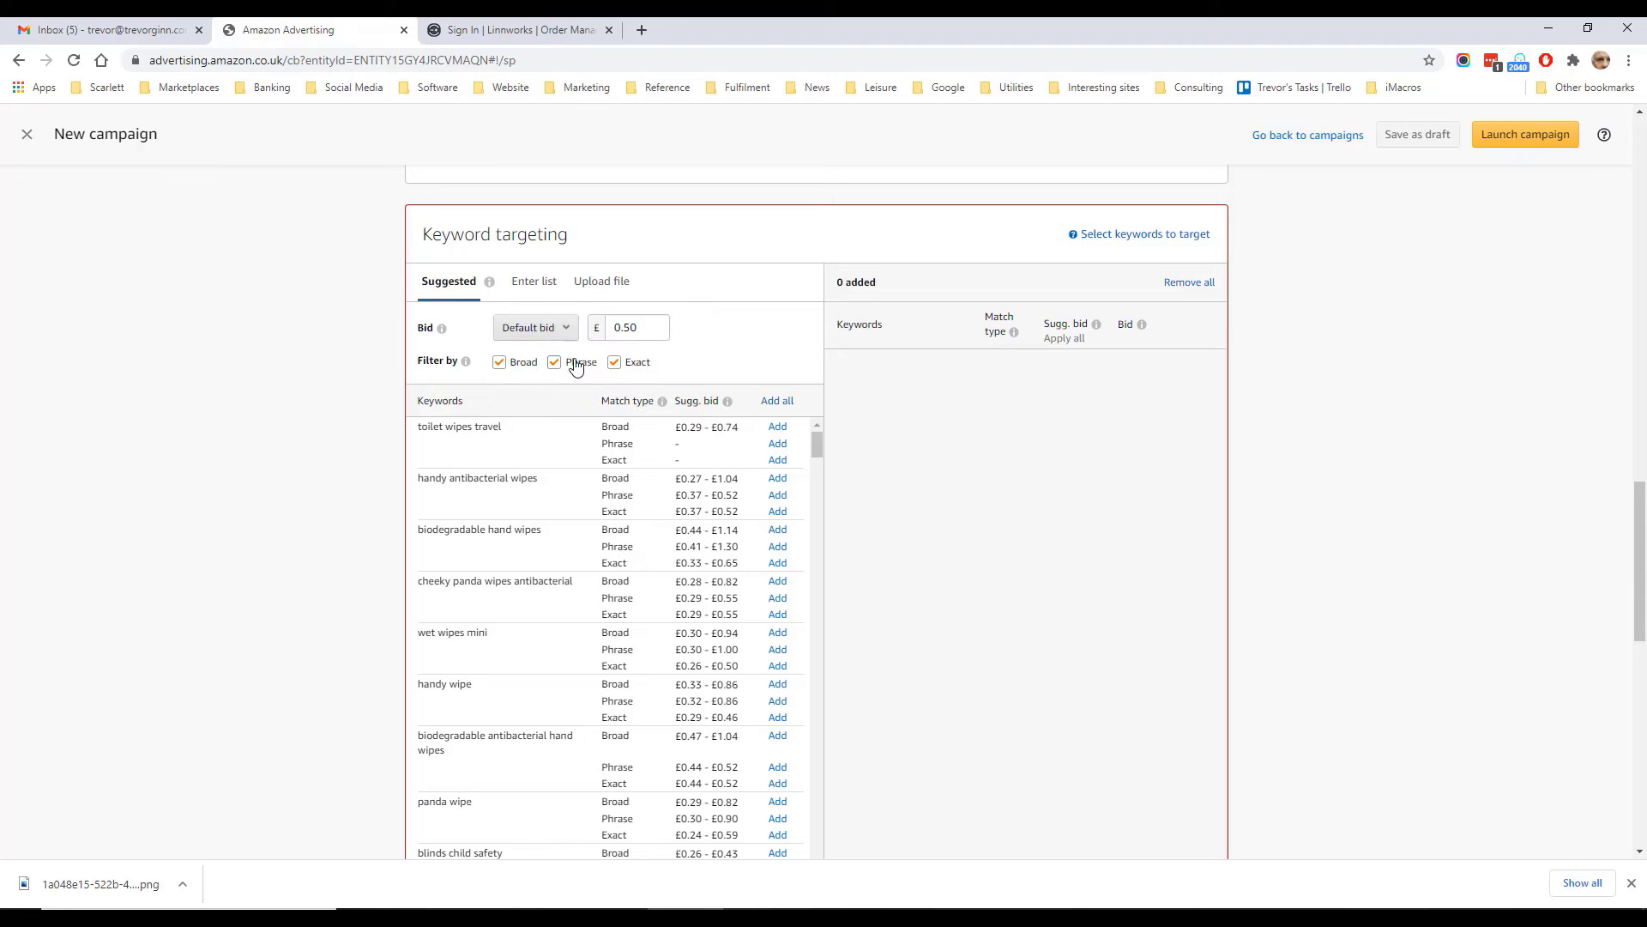
left_click(777, 427)
left_click(778, 444)
left_click(777, 461)
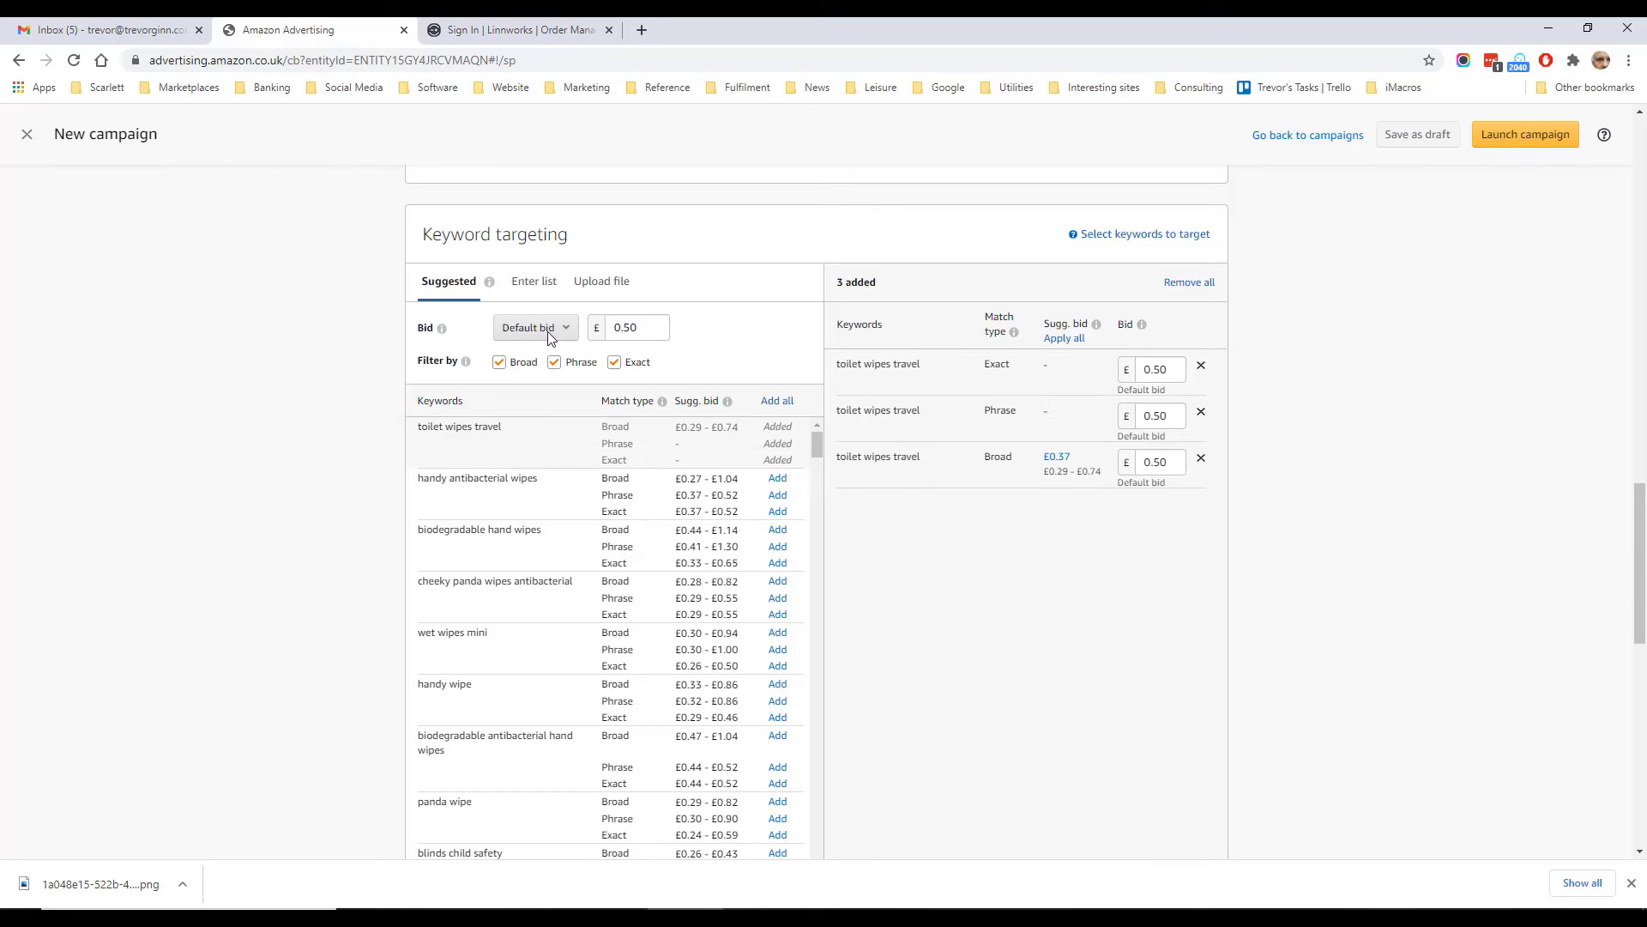
Step: Enter "iphone" manually as a targeted keyword in broad, phrase and exact match with the default bid
left_click(526, 290)
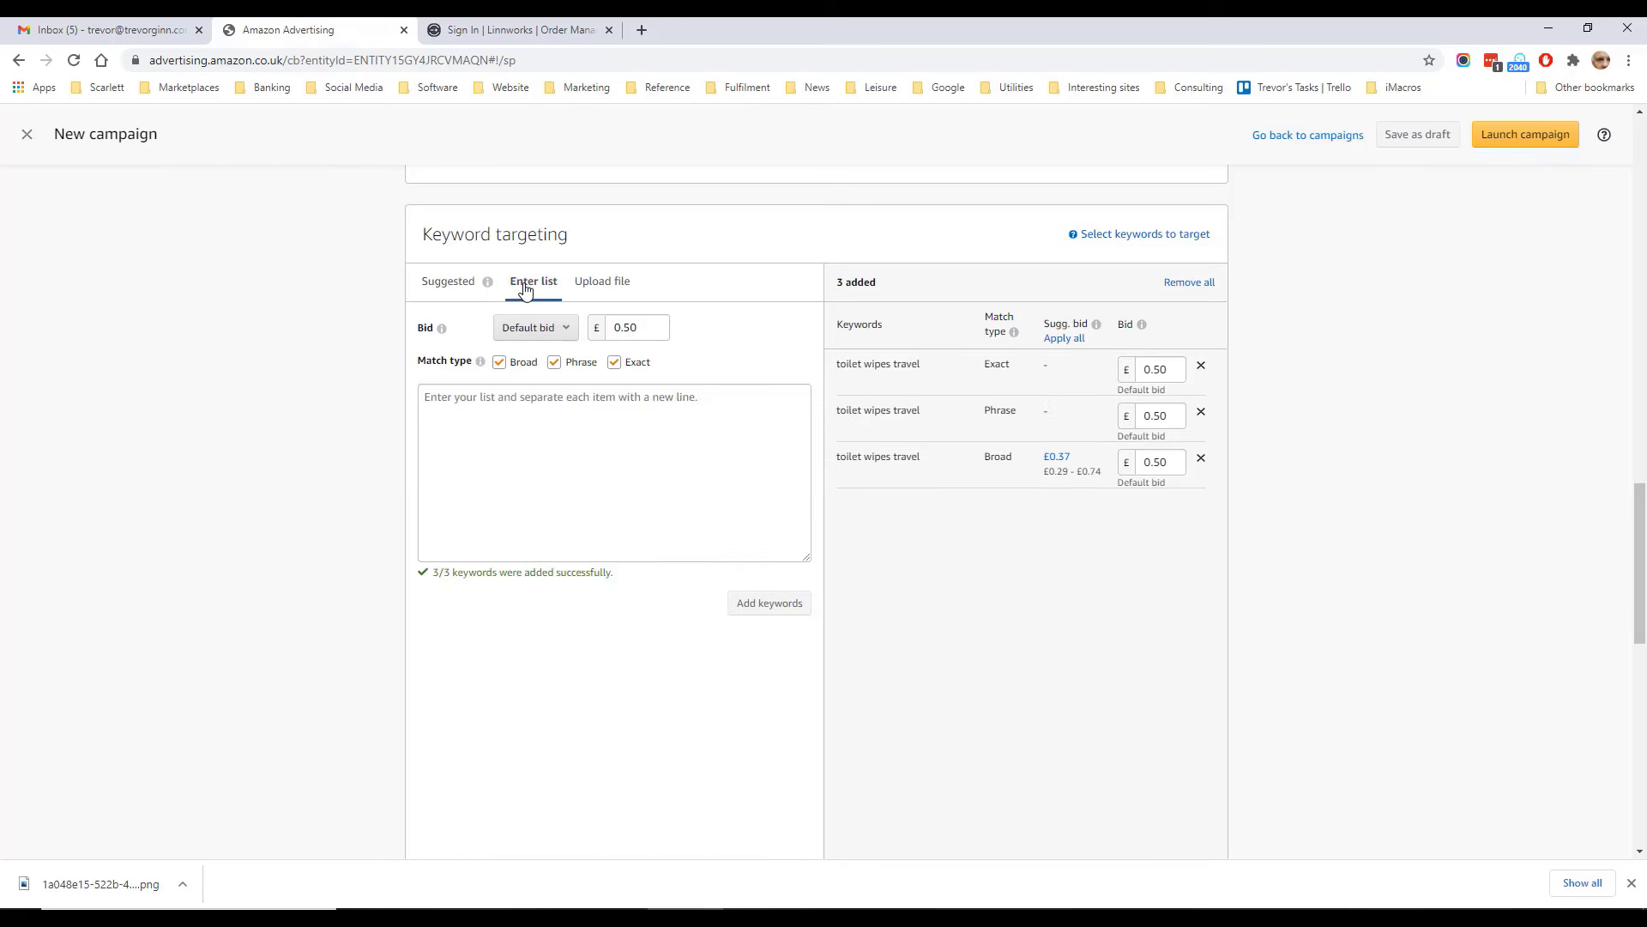
left_click(488, 437)
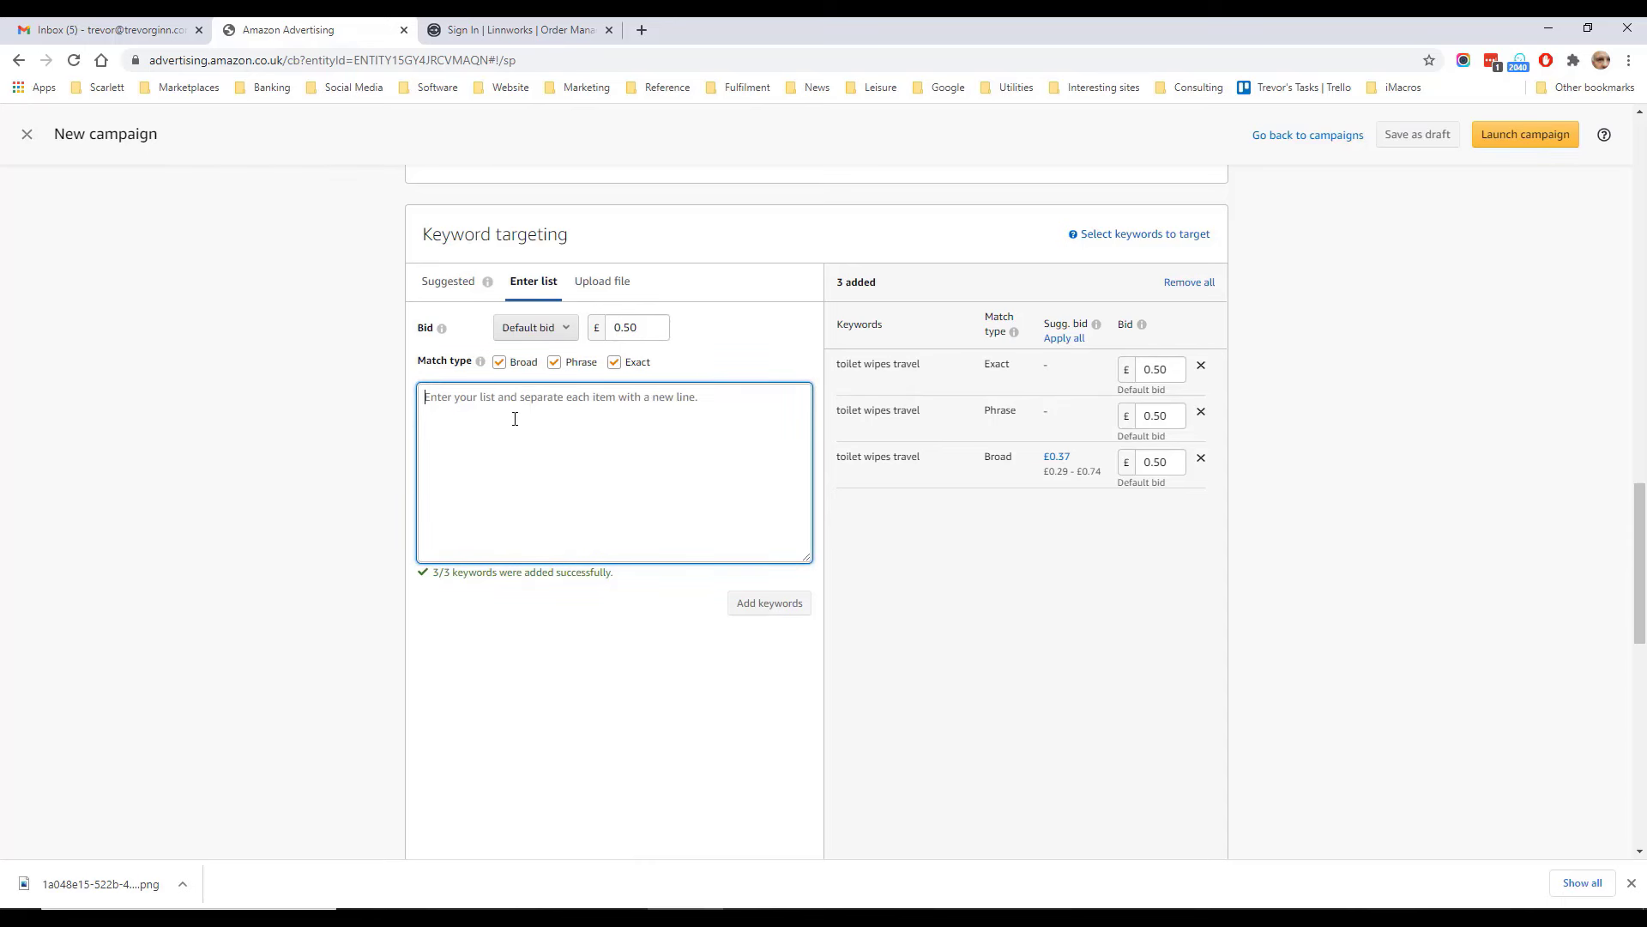
type("iphone")
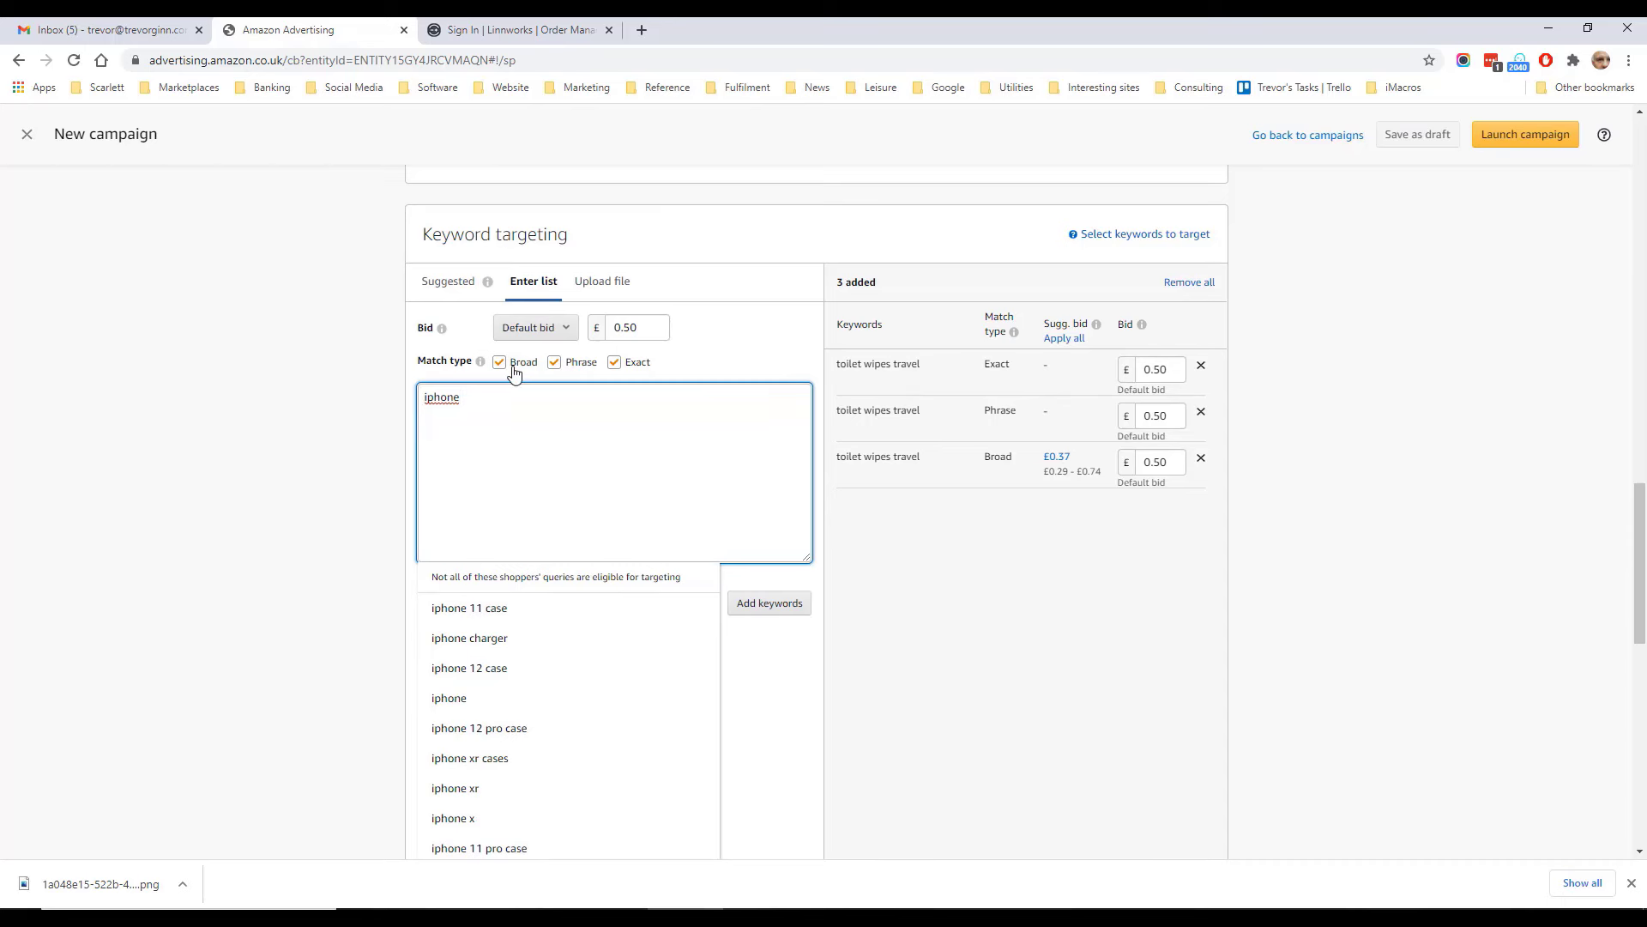
left_click(785, 603)
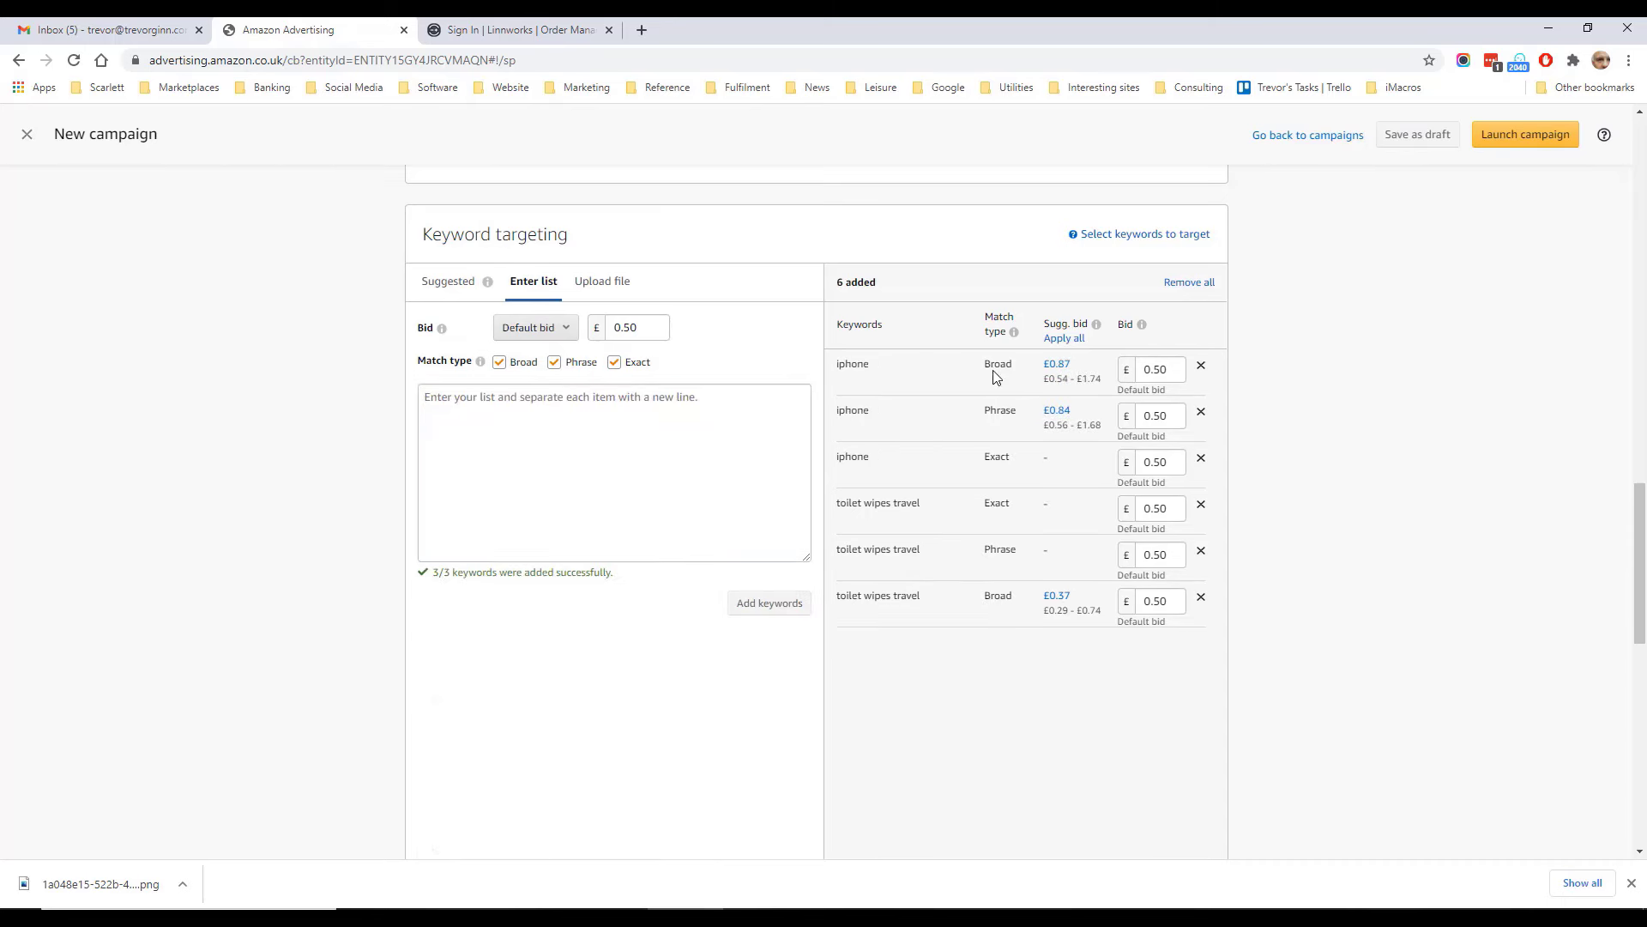
Step: Add the keyword "iphone 11 case" in broad and phrase match only, and apply the suggested £0.72 bid to its broad match
left_click(514, 405)
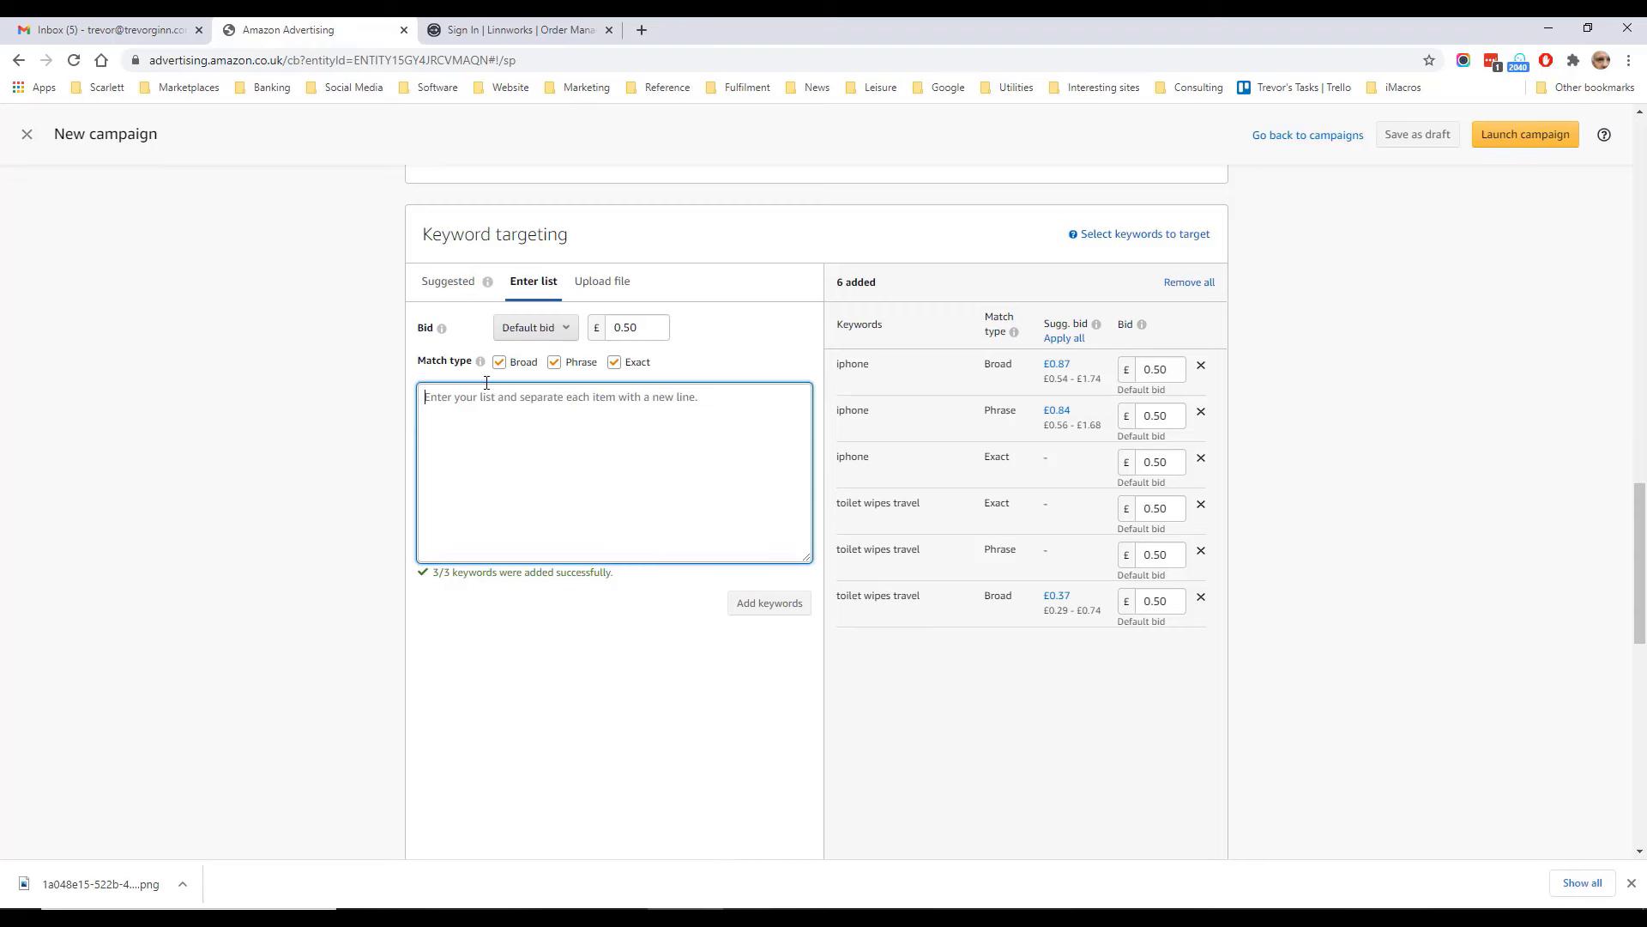
type("iphone")
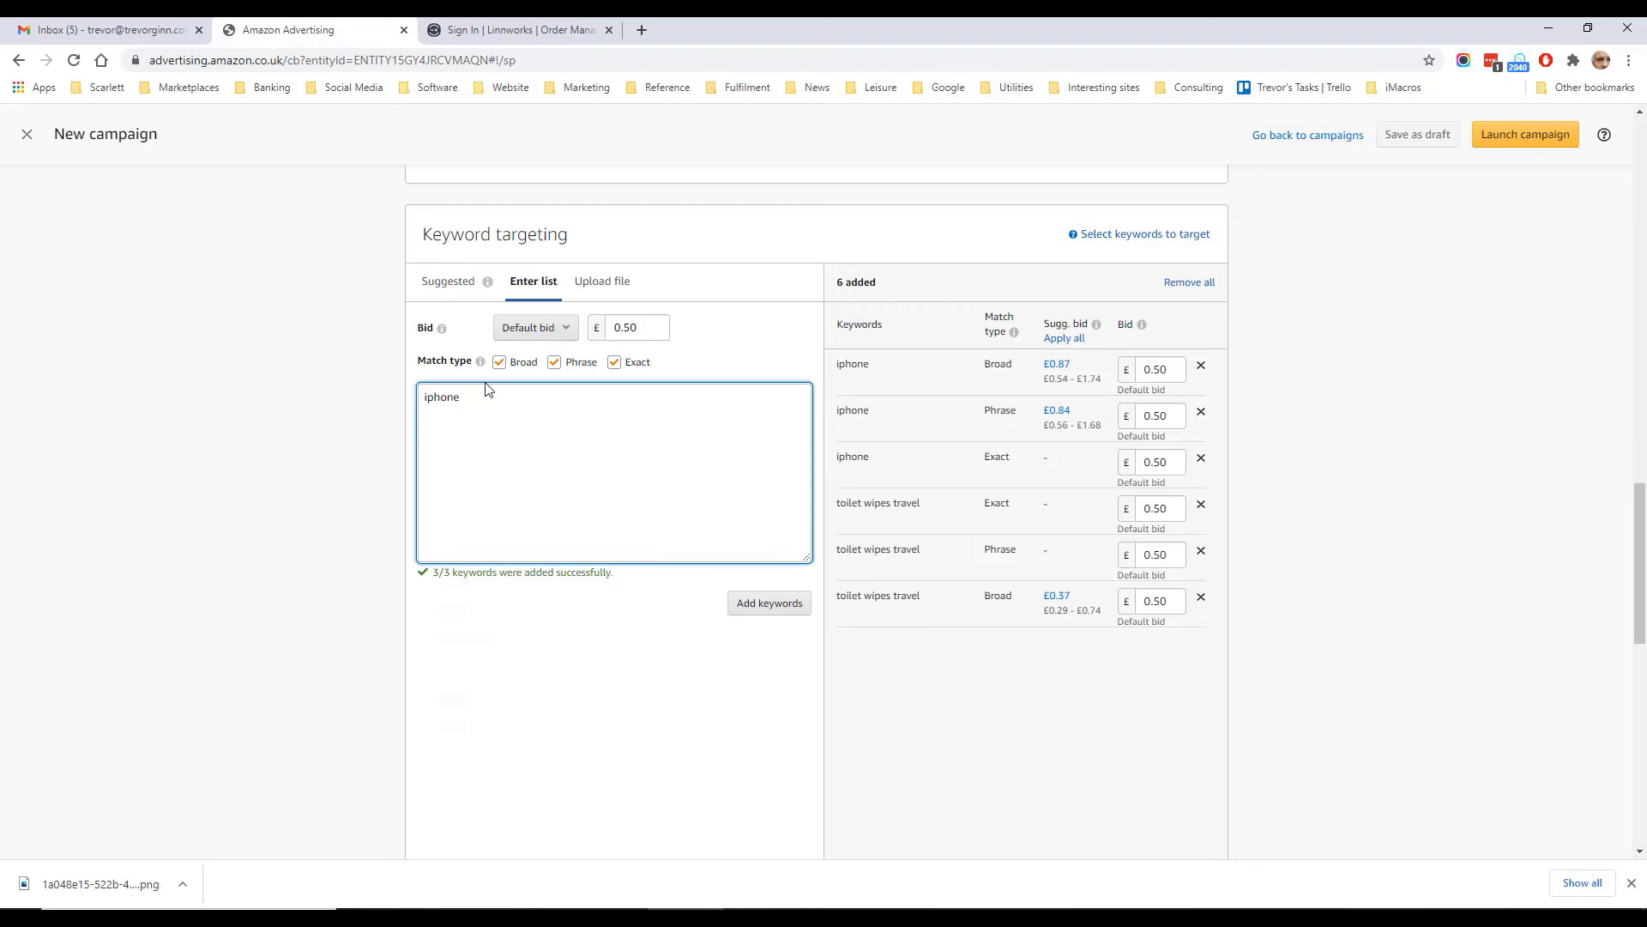
scroll(562, 687, "down", 2)
left_click(503, 446)
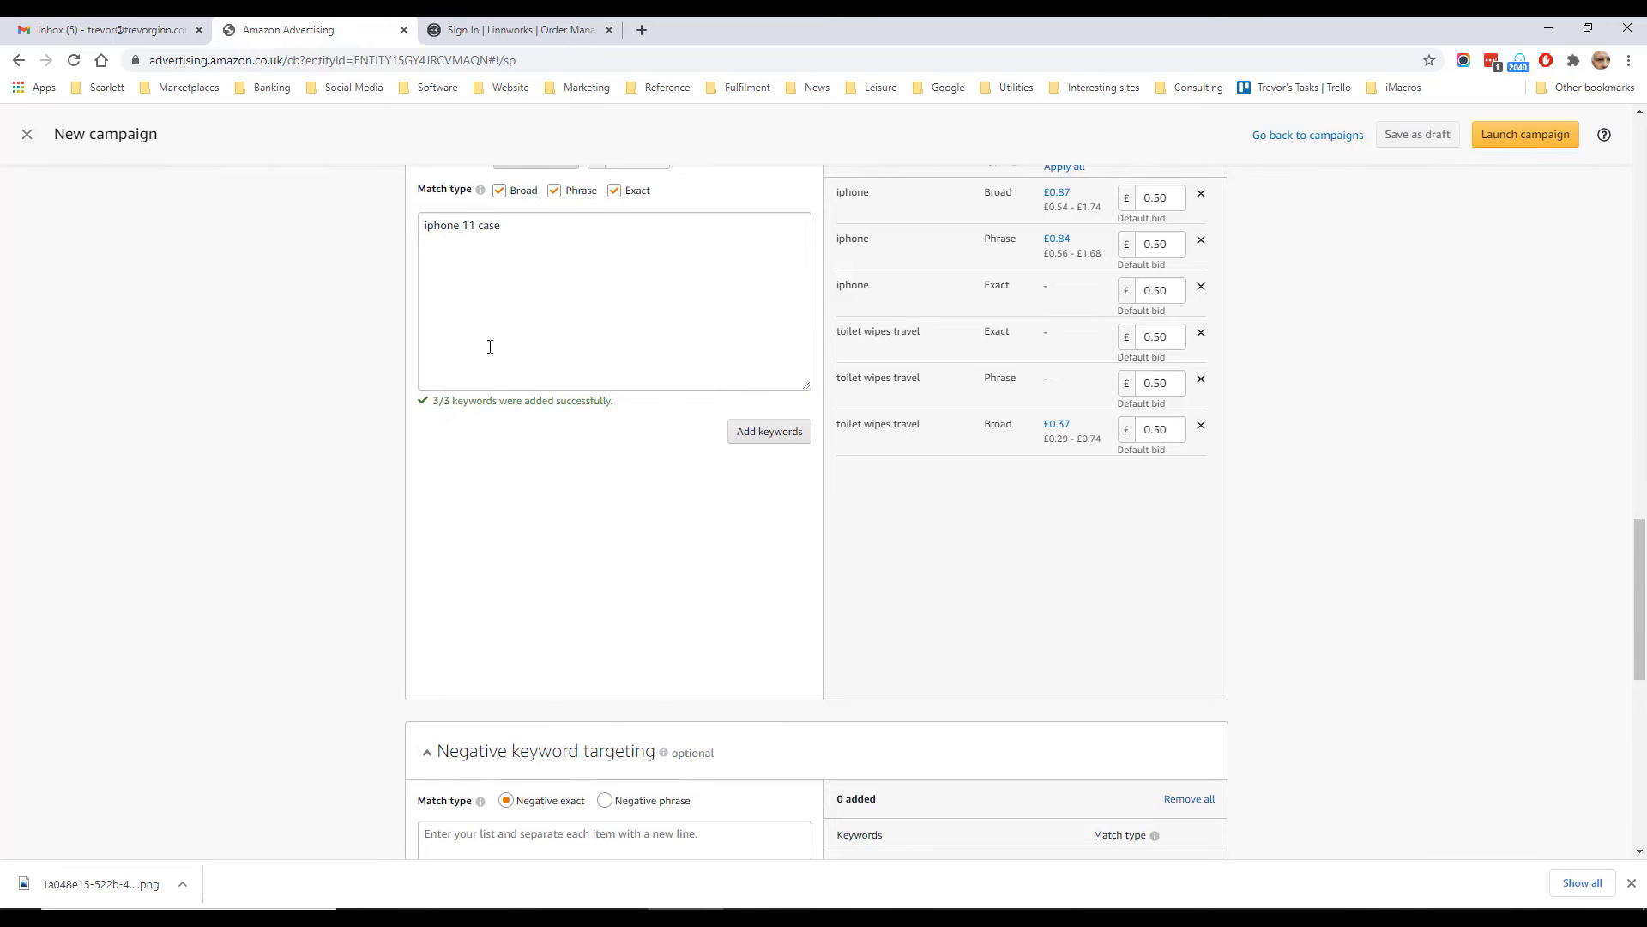
scroll(491, 360, "up", 1)
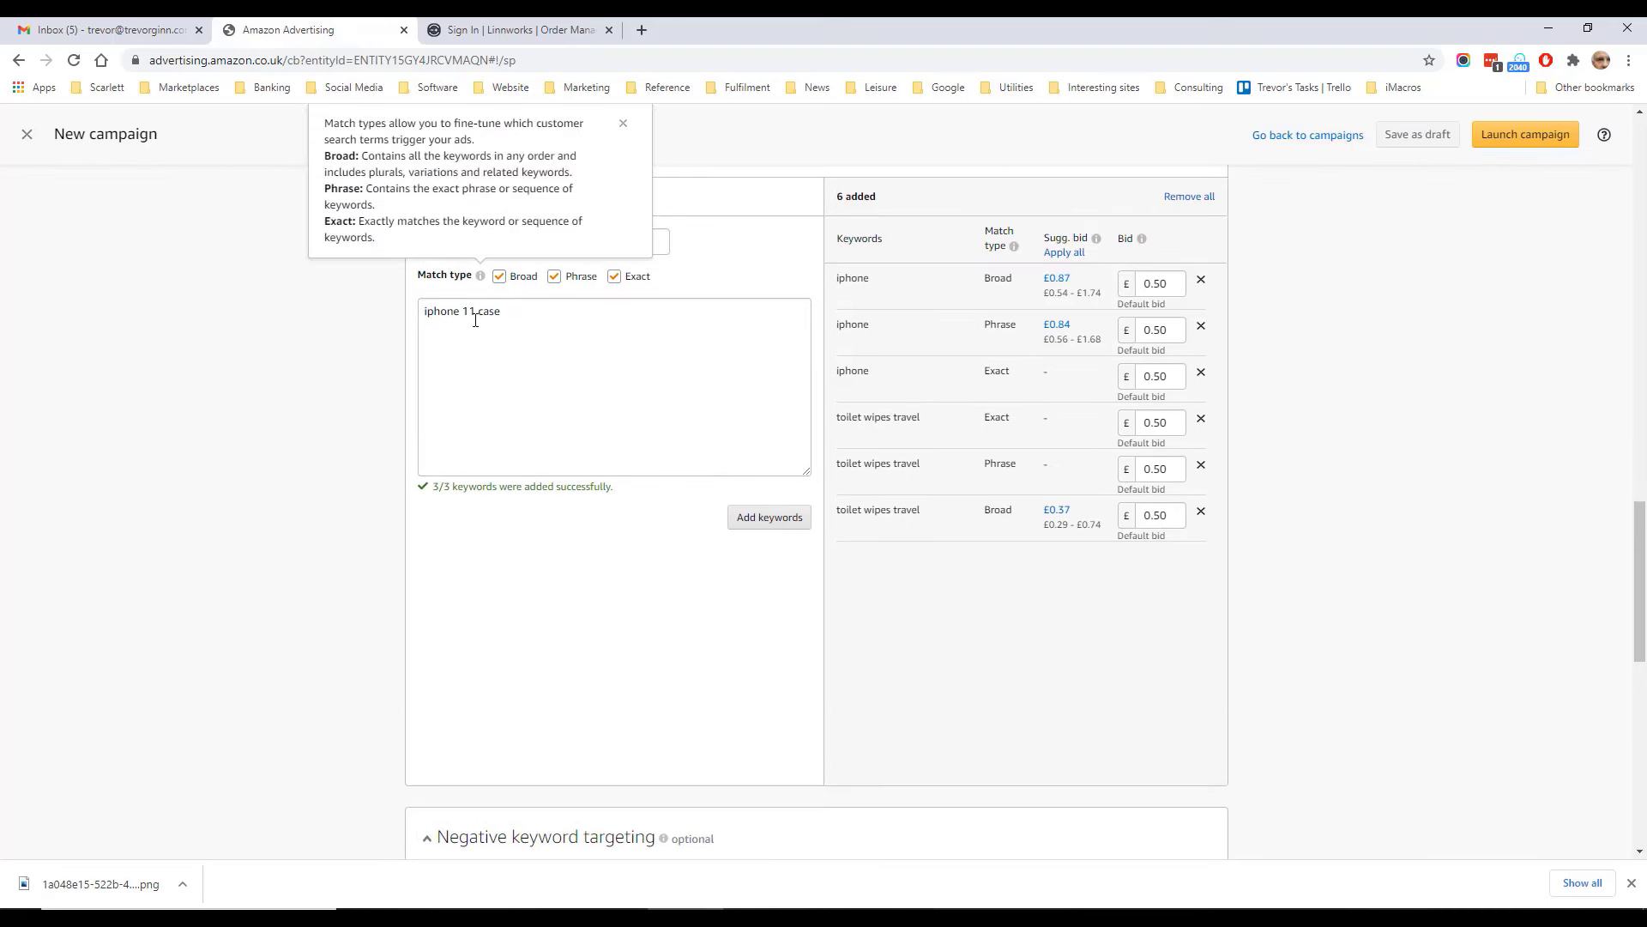
left_click(615, 275)
left_click(785, 527)
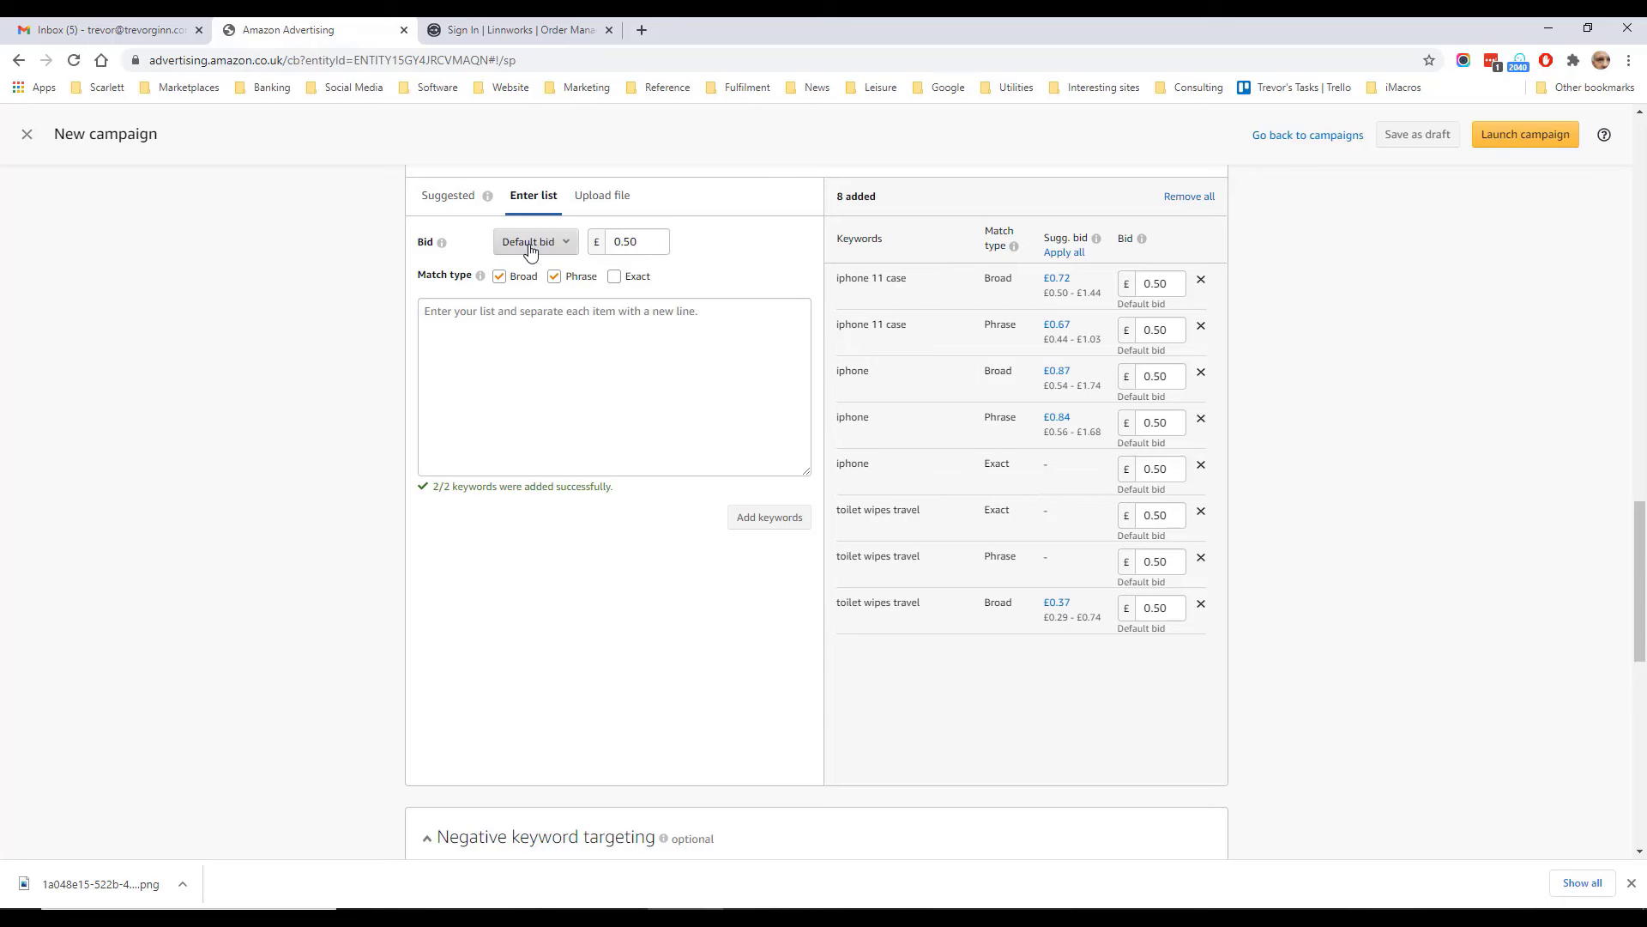
left_click(1057, 280)
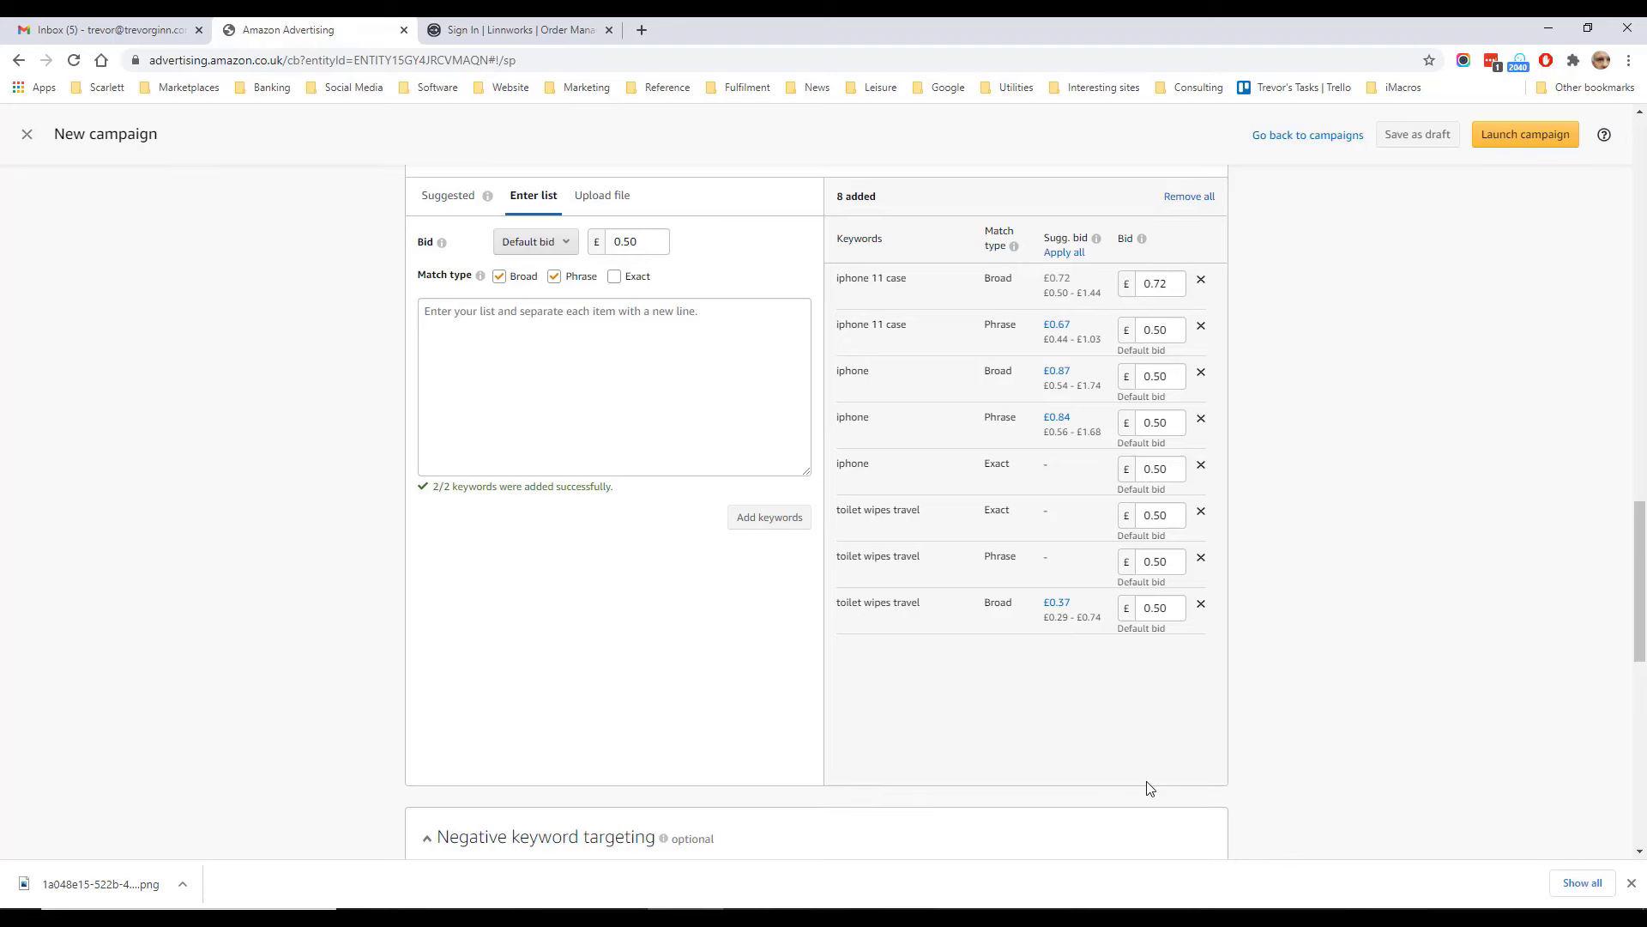
Step: Add "iphone" as a negative exact keyword
scroll(1147, 782, "down", 5)
scroll(905, 556, "down", 1)
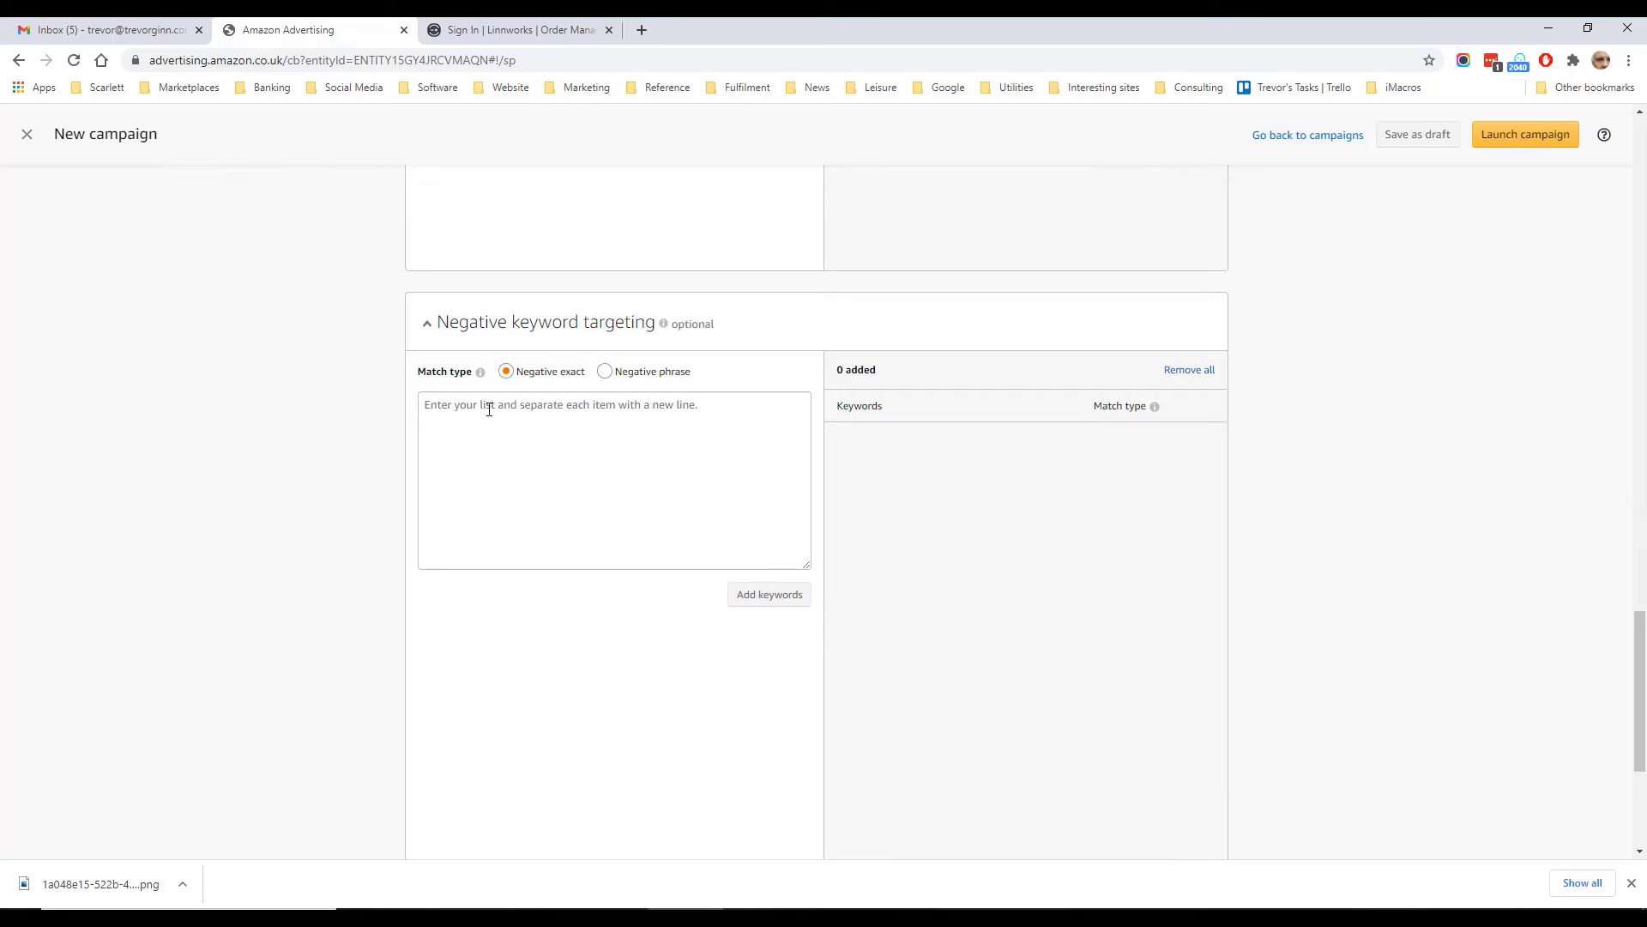
left_click(577, 422)
type("iphone")
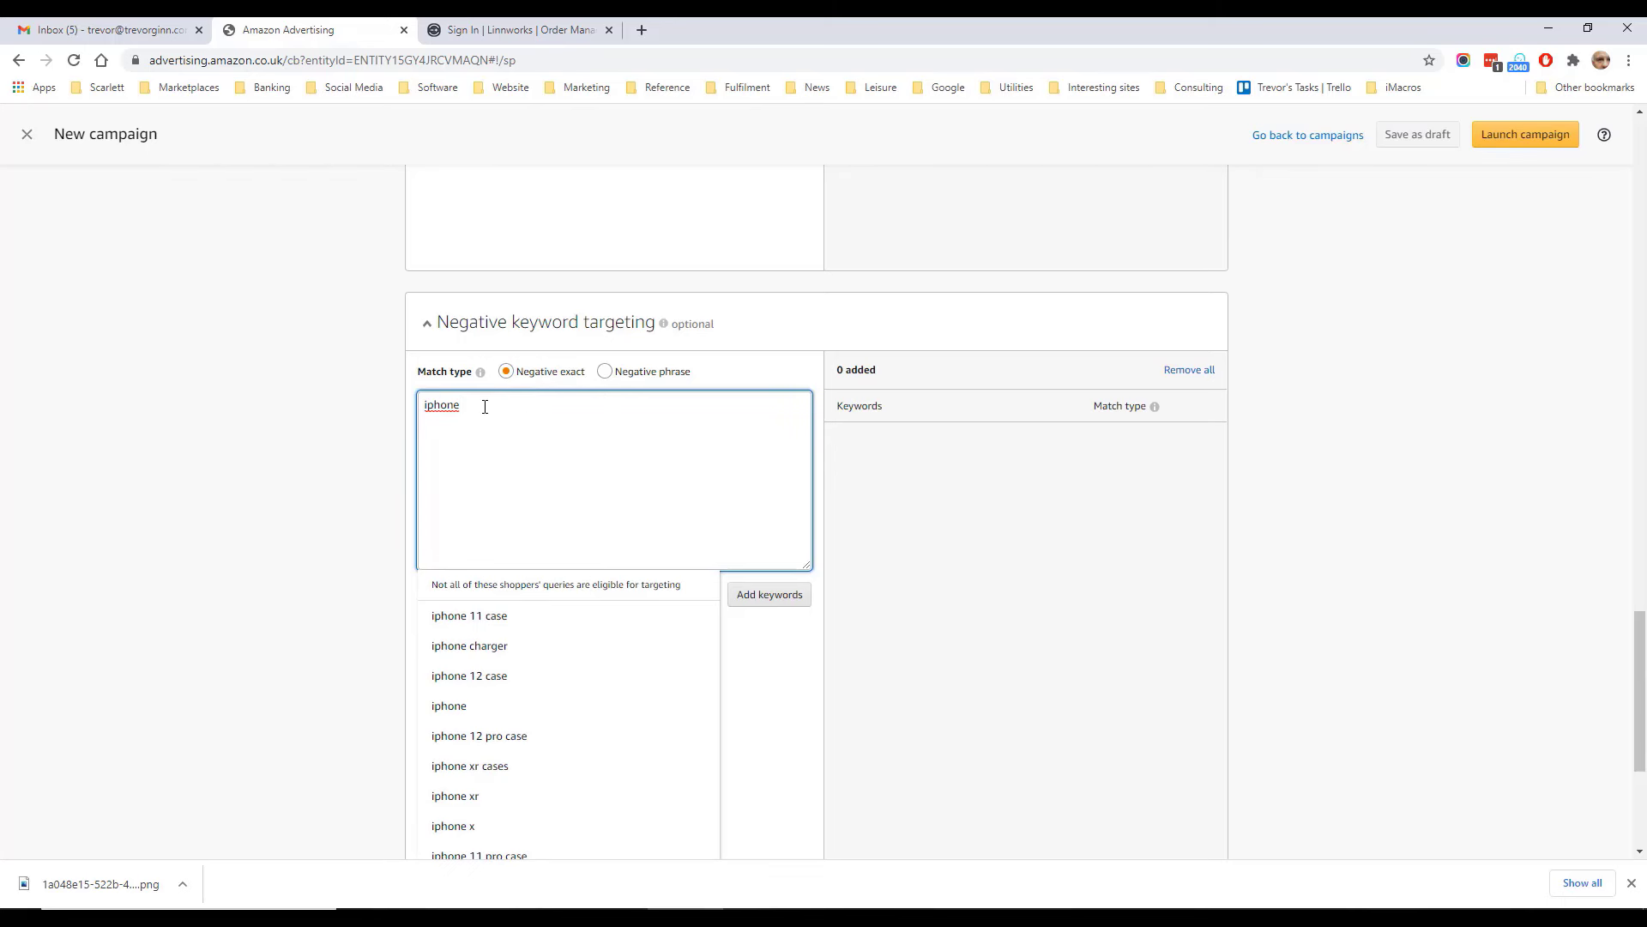
left_click(761, 601)
Step: Add "iphone case" as a negative phrase keyword
left_click(534, 421)
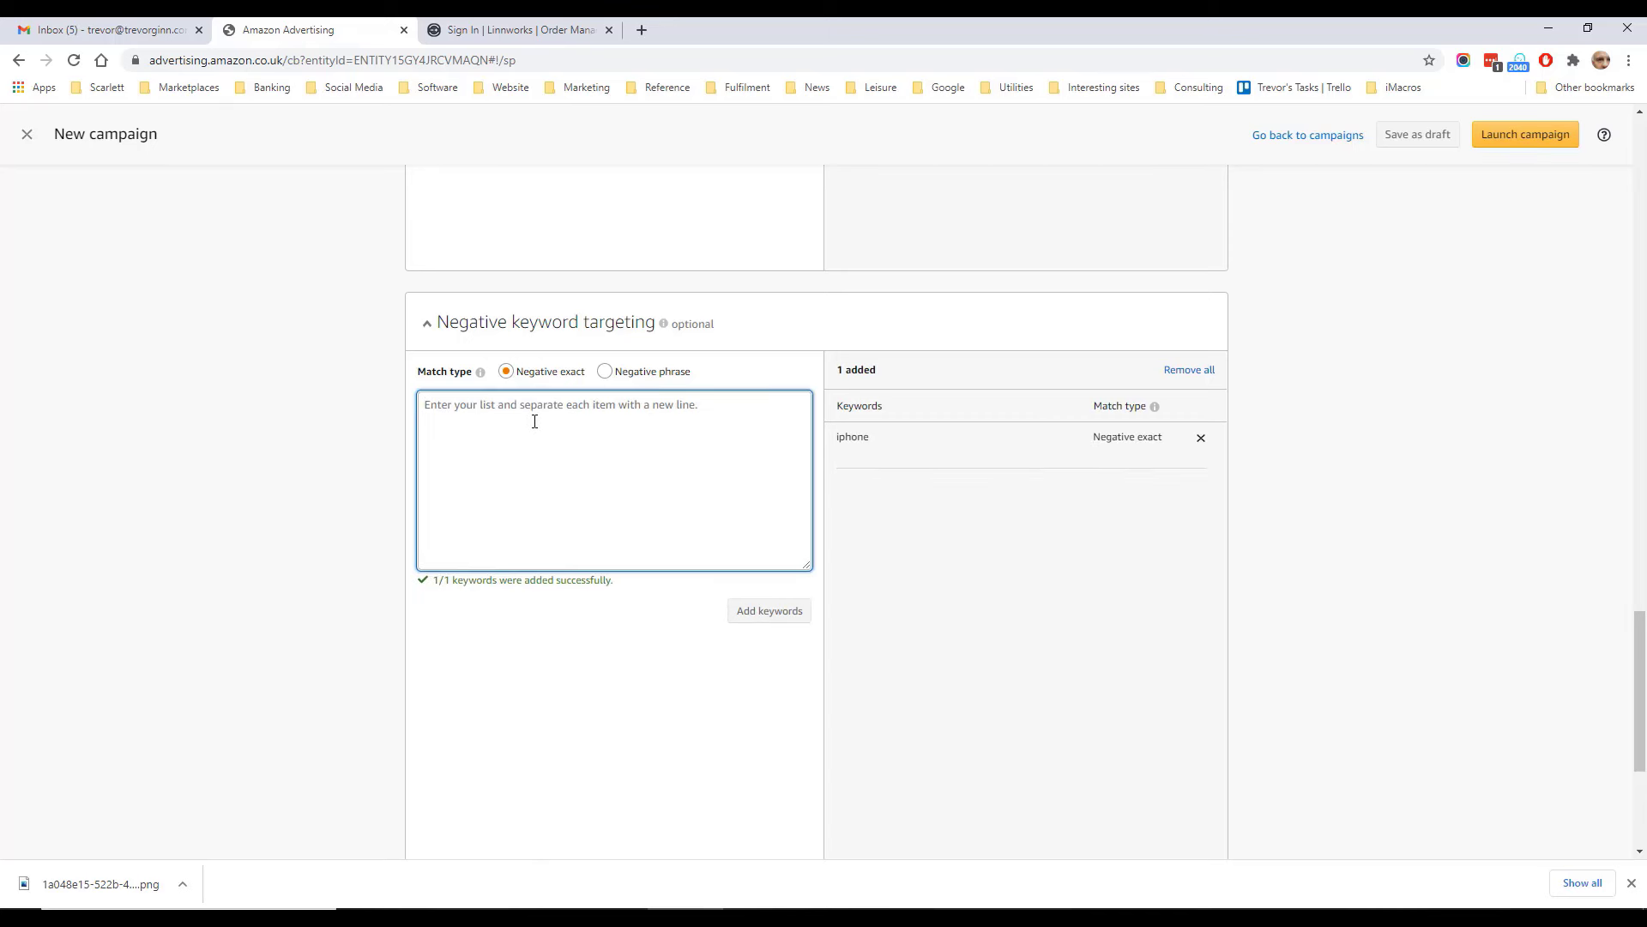
type("iphone case")
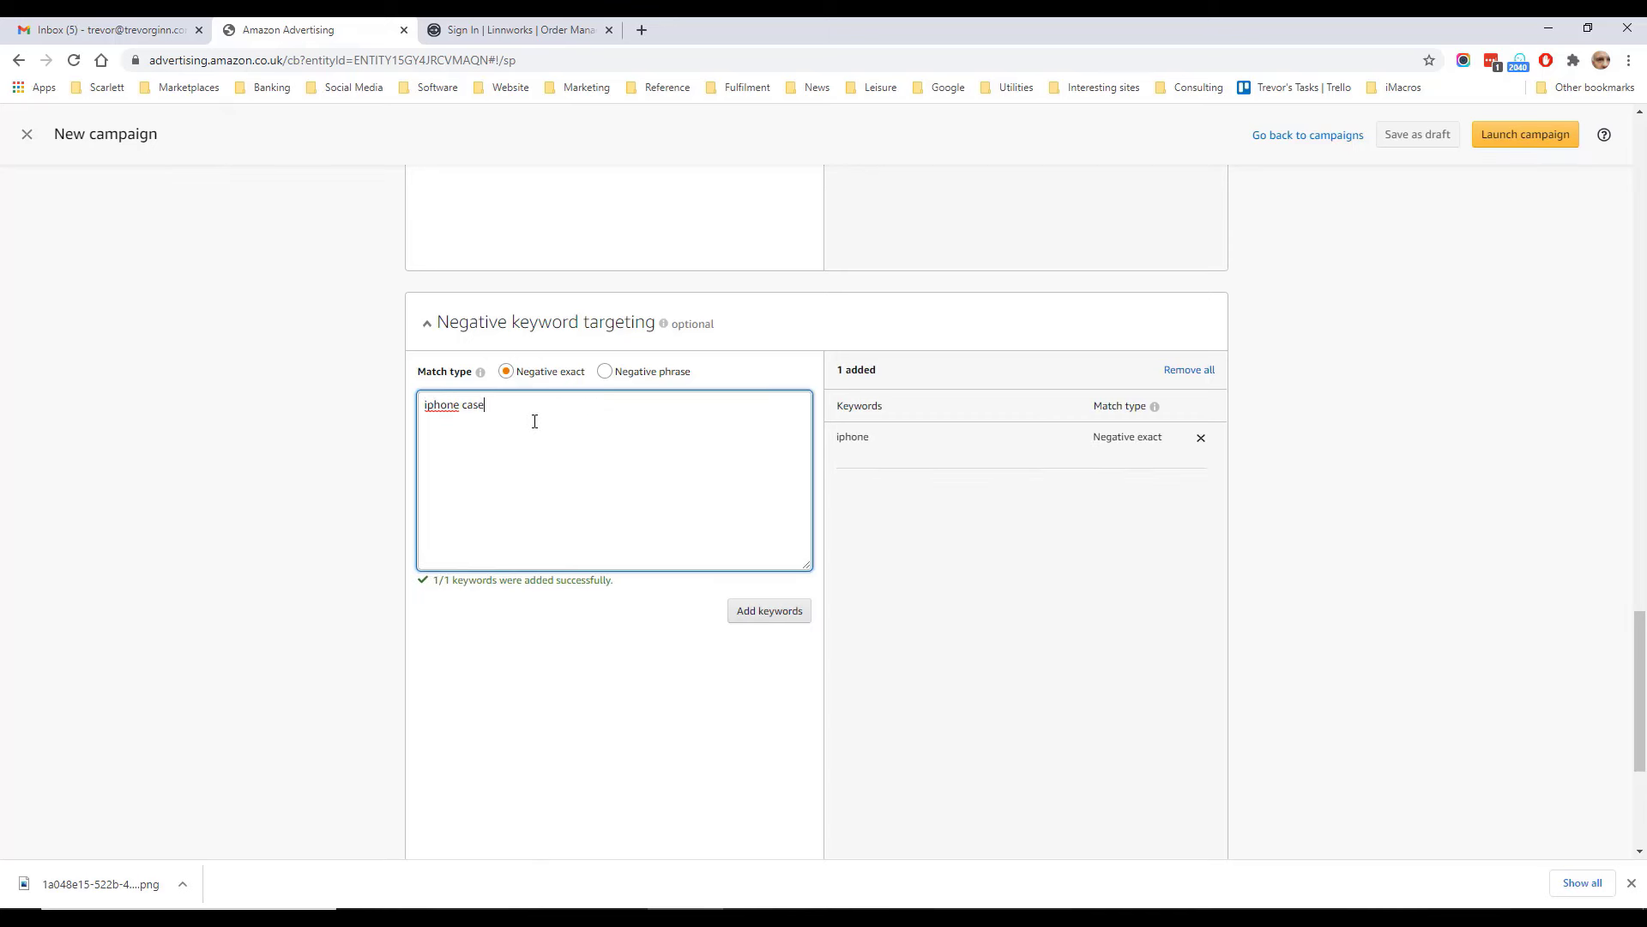
left_click(605, 371)
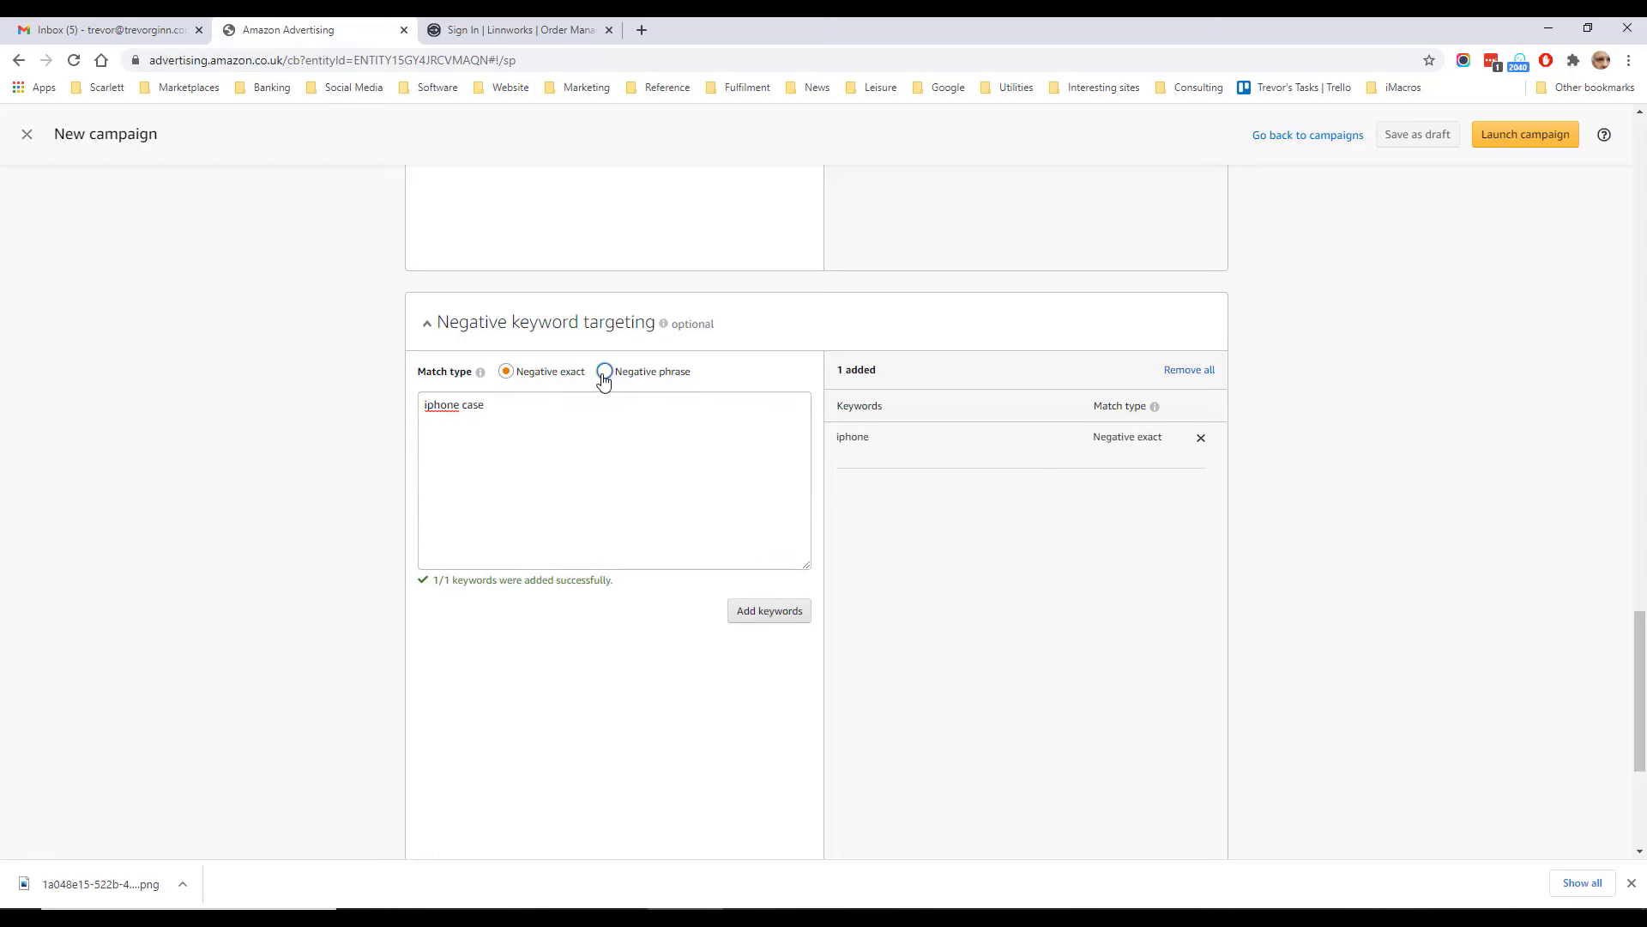
left_click(745, 622)
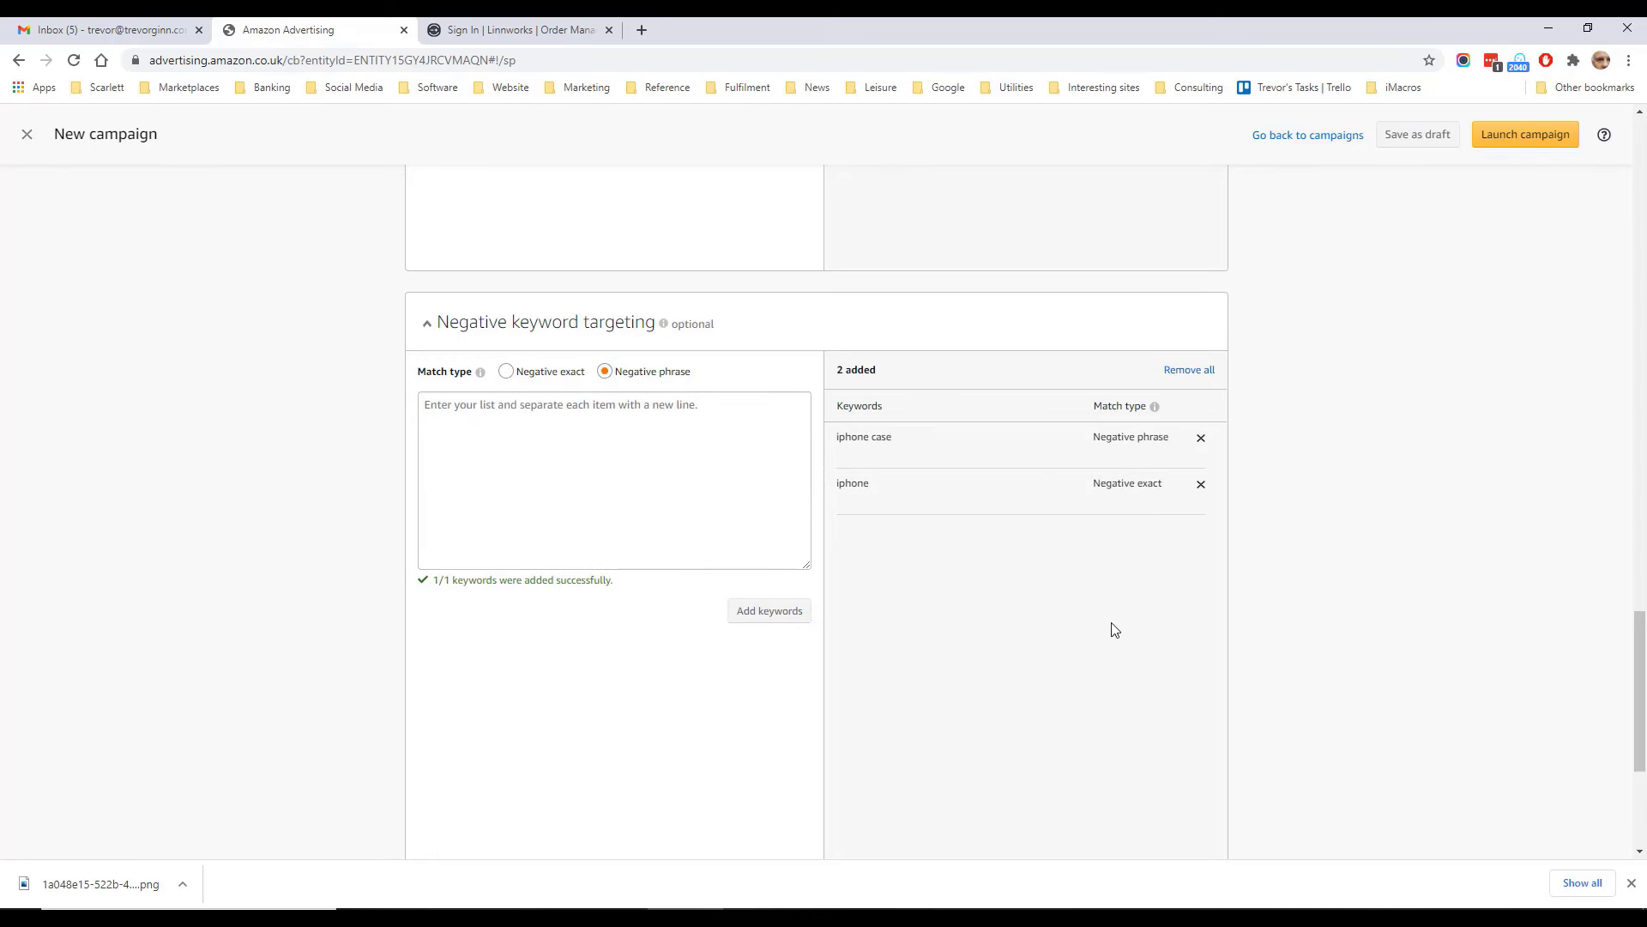
scroll(1115, 634, "down", 2)
scroll(1124, 647, "down", 2)
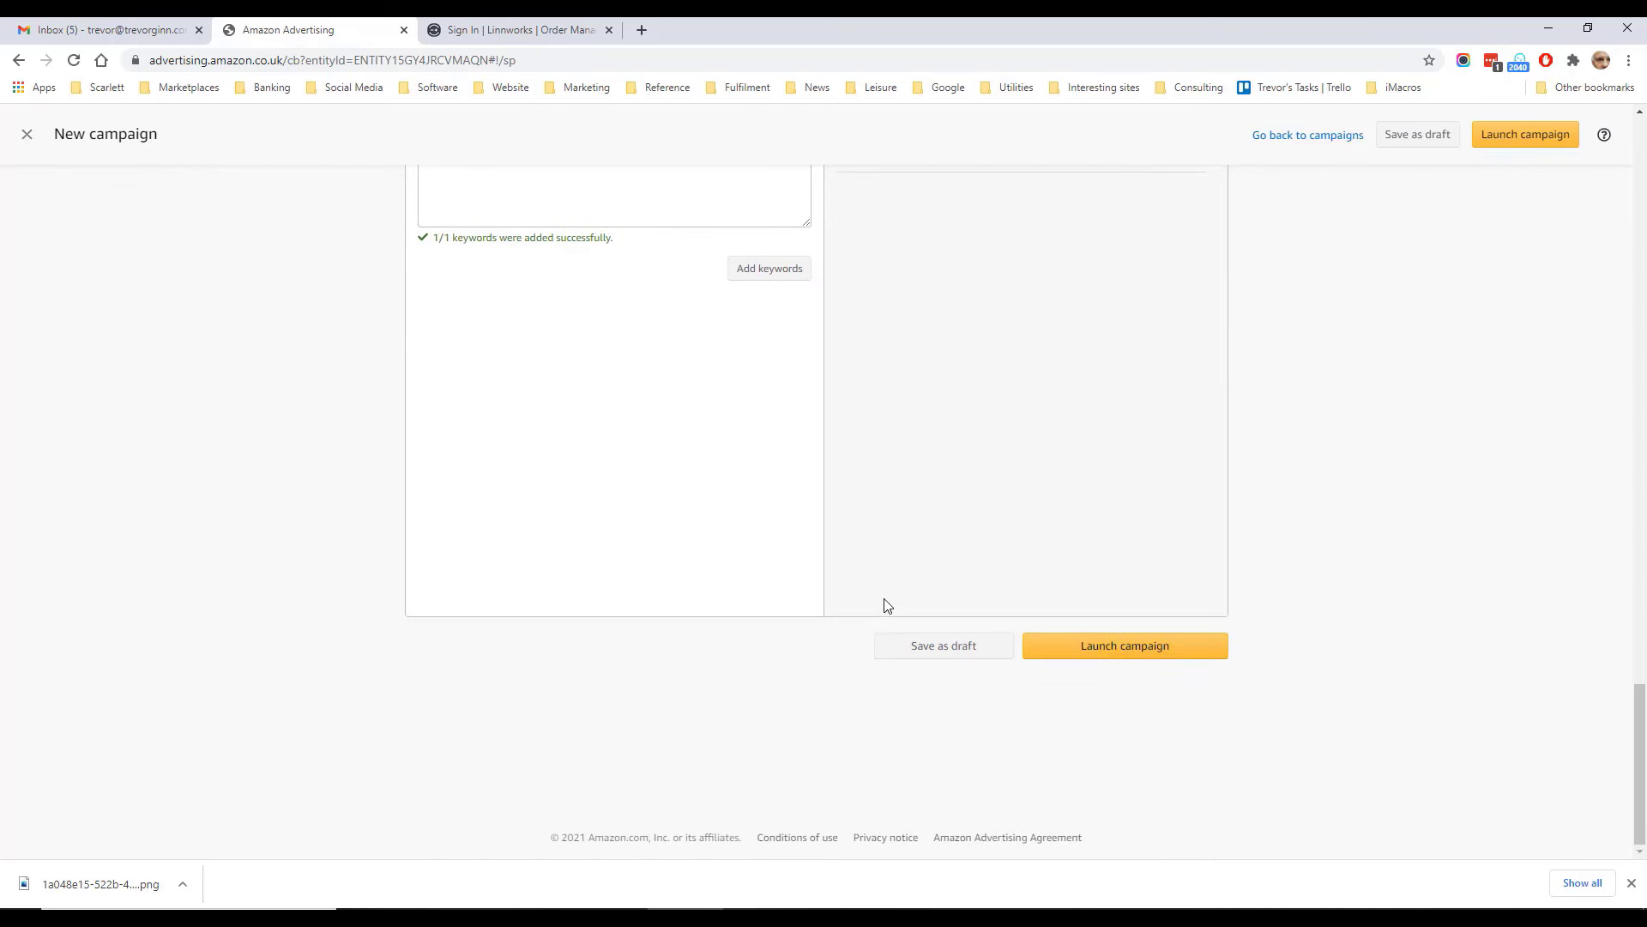